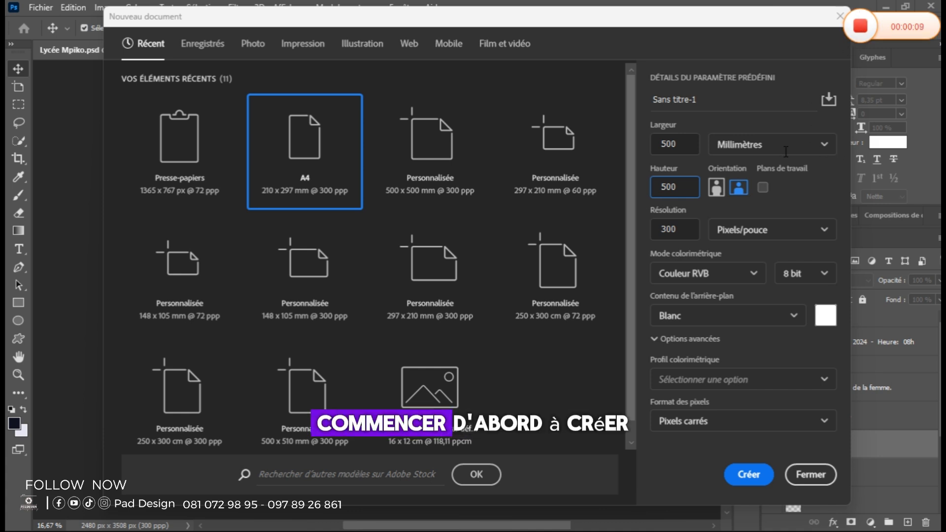
# - Name the new document Pub and create it at 500 × 500 mm, 300 pixels per inch, with a white background
pyautogui.click(727, 100)
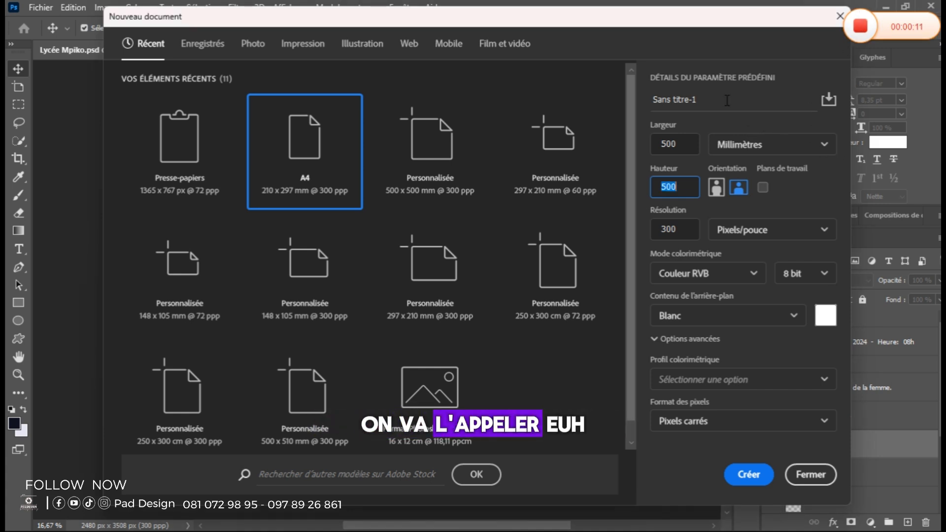
pyautogui.moveTo(722, 100); pyautogui.dragTo(572, 126)
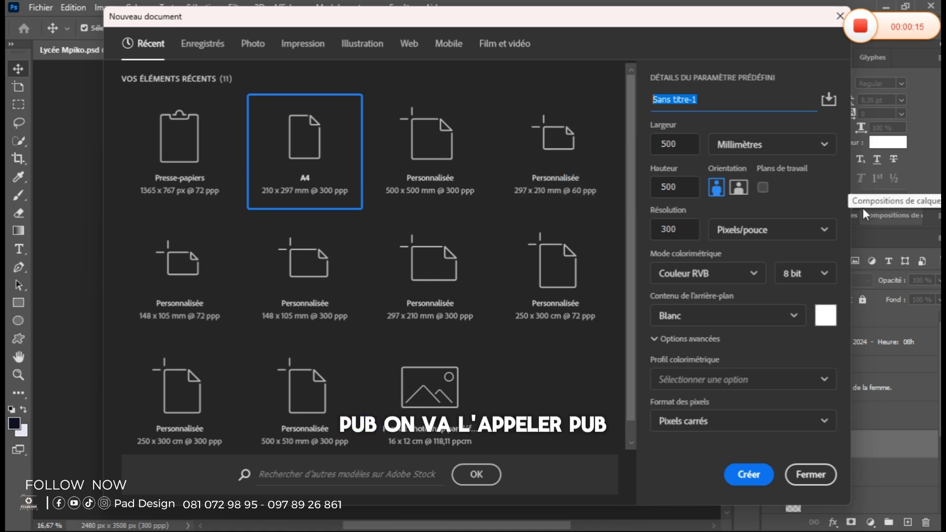
pyautogui.write('Pub')
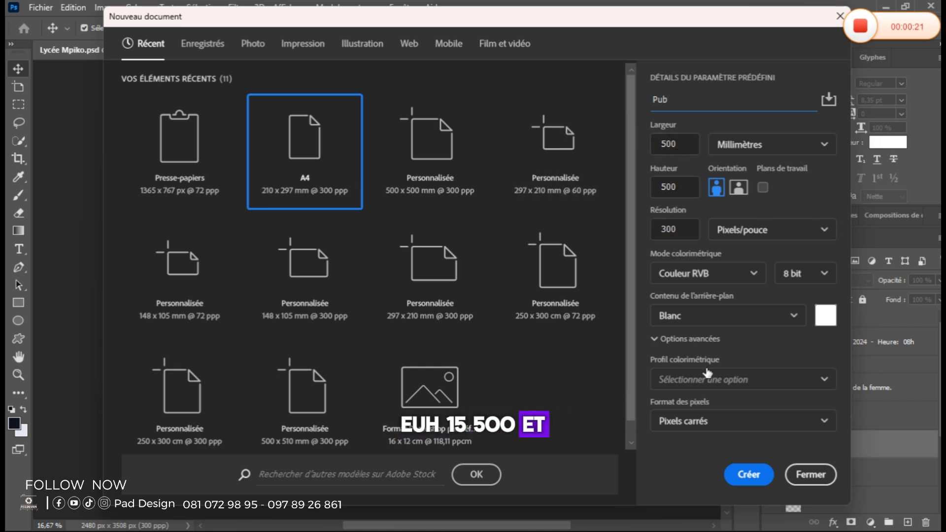
pyautogui.click(749, 474)
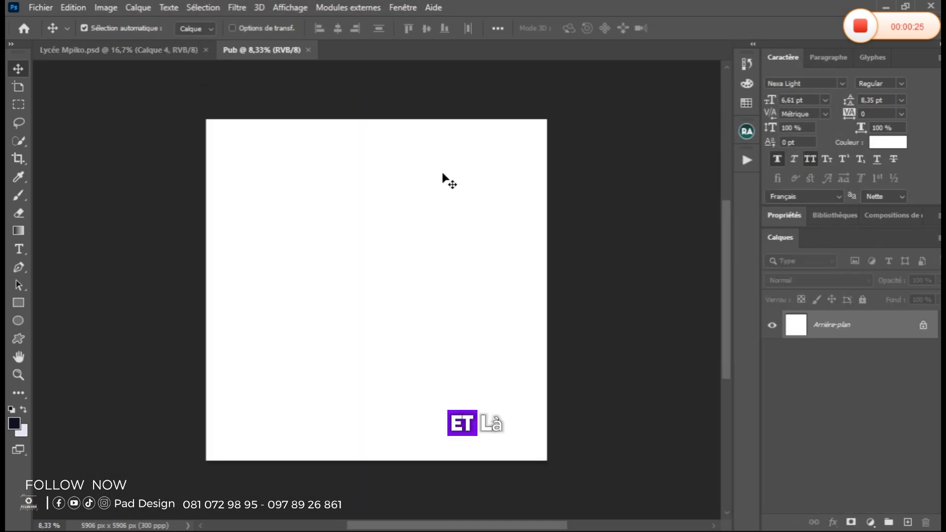
# - Set the foreground colour to dark red 750b00 and fill the background layer with it
pyautogui.scroll(1, 422, 271)
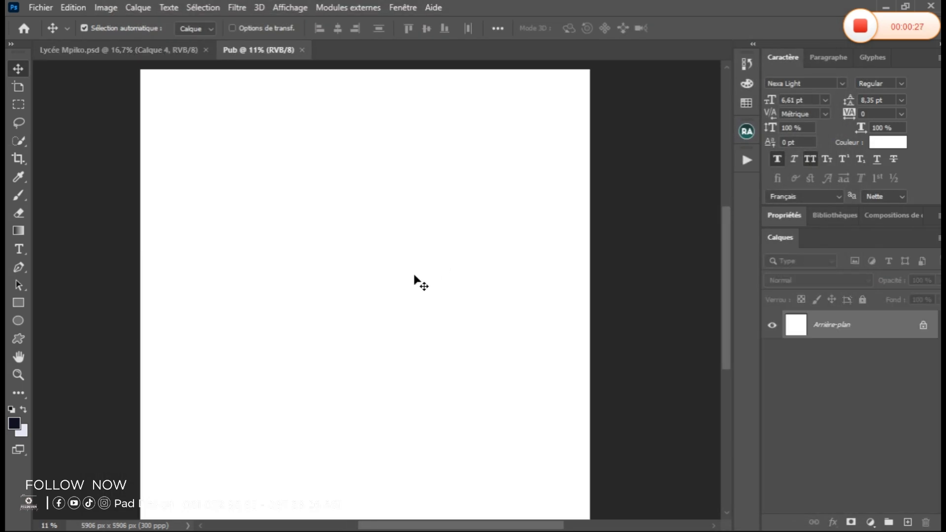
pyautogui.scroll(-1, 414, 277)
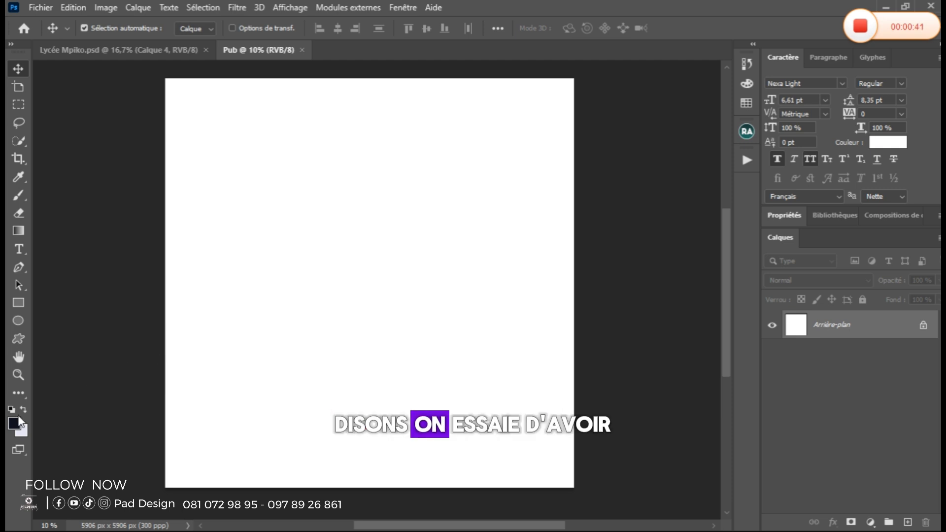
pyautogui.click(11, 427)
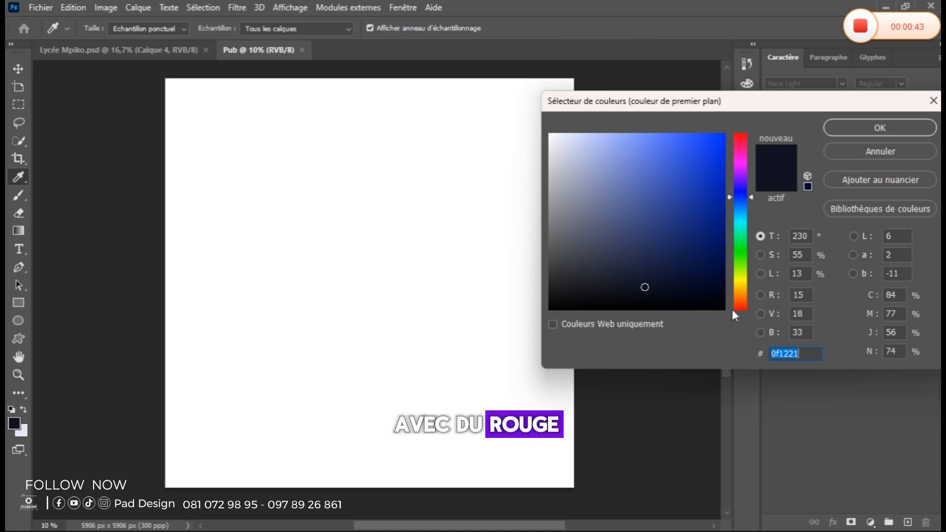
pyautogui.click(741, 307)
pyautogui.moveTo(681, 252)
pyautogui.mouseDown()
pyautogui.moveTo(724, 229)
pyautogui.moveTo(747, 230)
pyautogui.mouseUp()
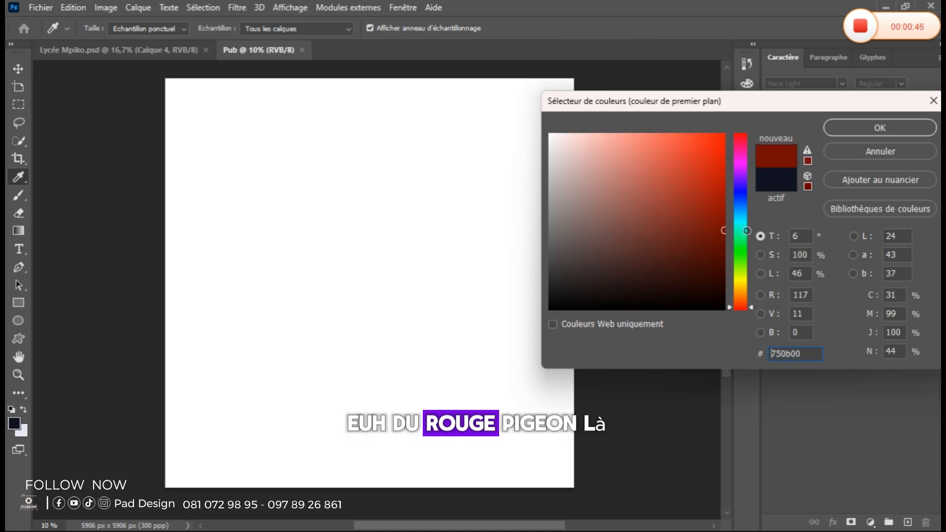
pyautogui.click(882, 128)
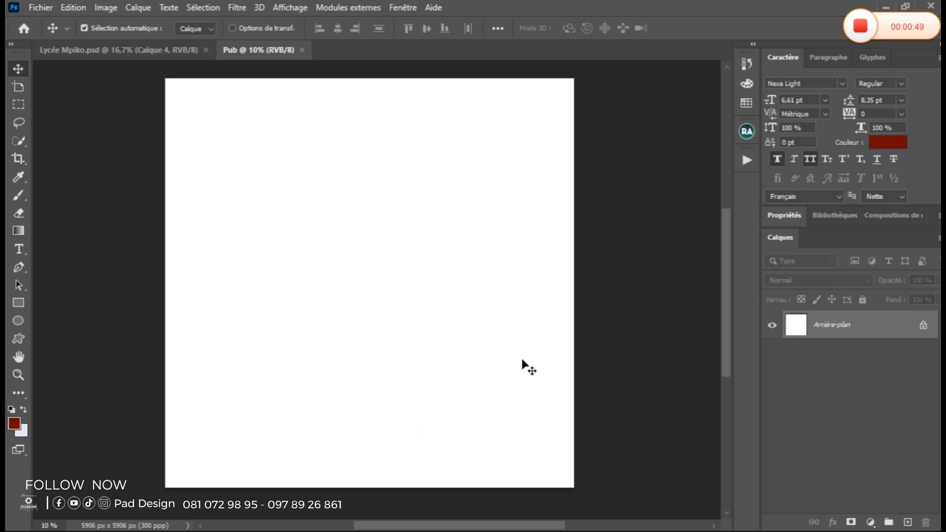
pyautogui.press('alt')
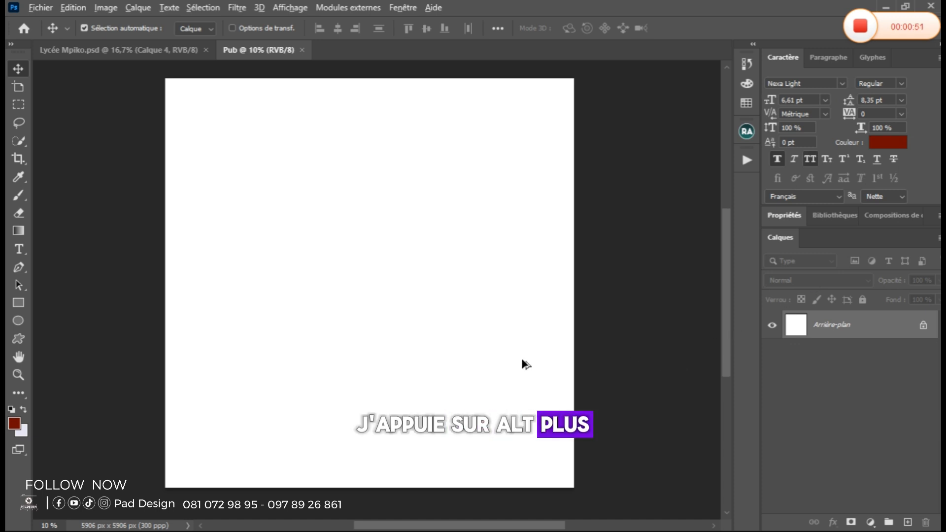
pyautogui.hotkey('alt', 'BackSpace')
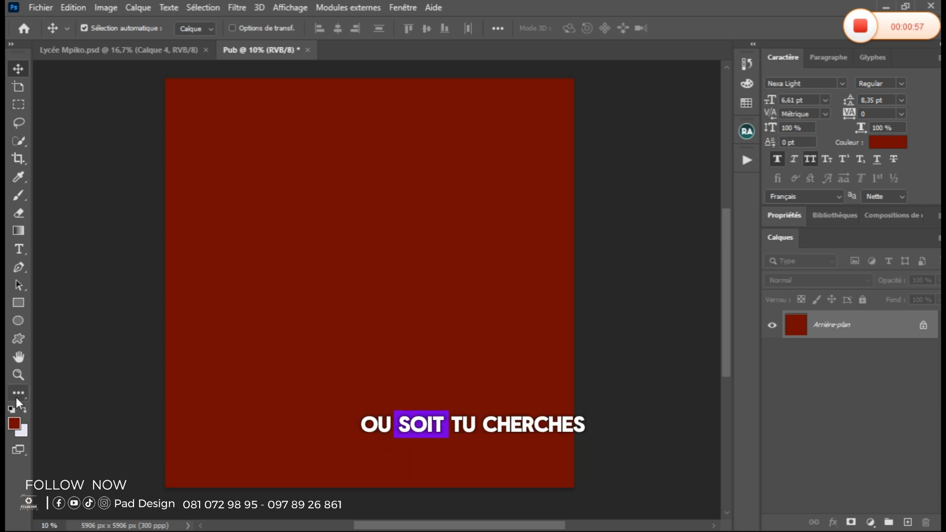
pyautogui.press('o')
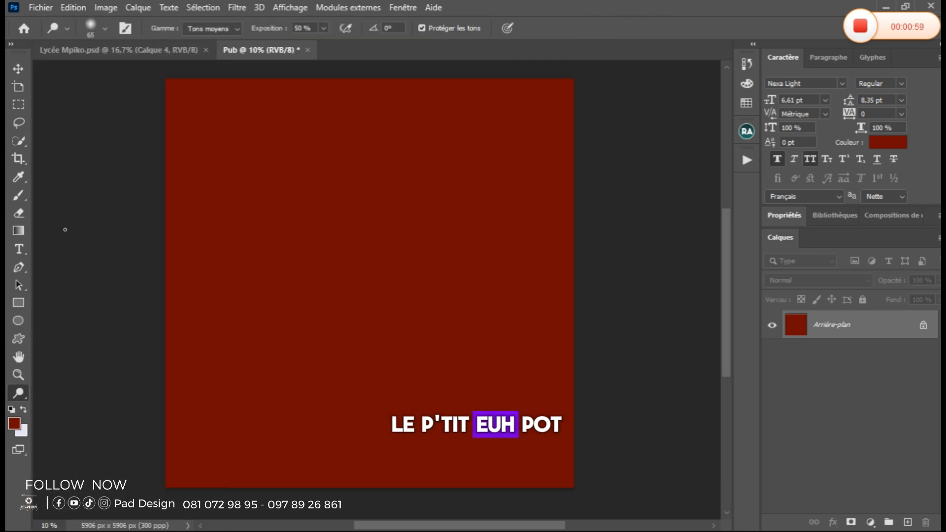
pyautogui.rightClick(19, 394)
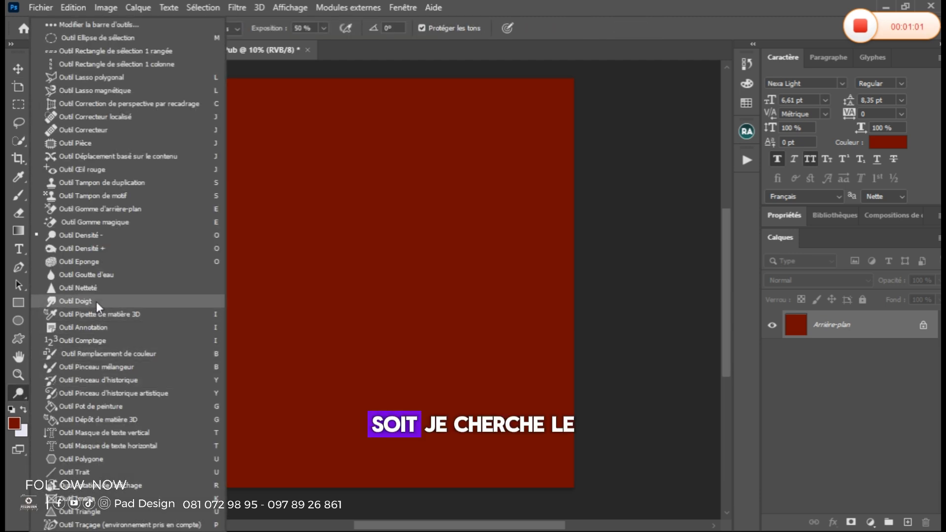
pyautogui.click(85, 409)
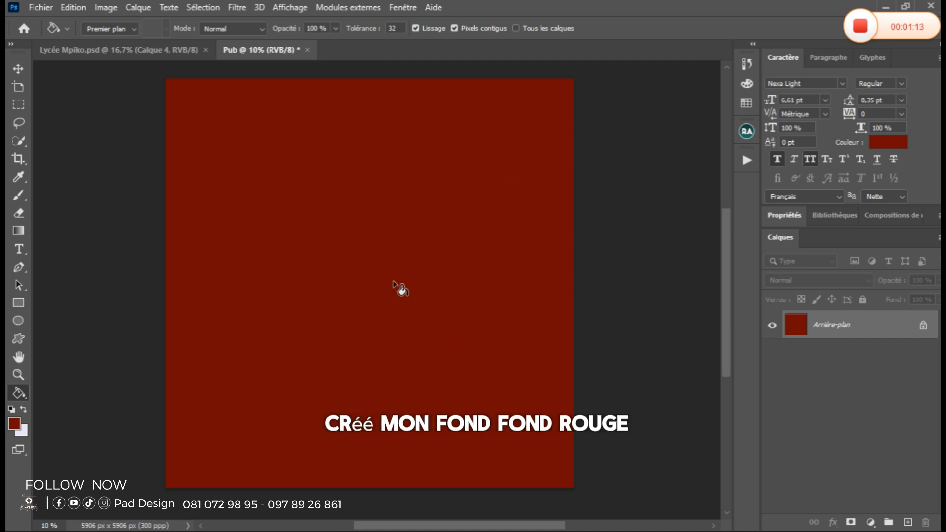
pyautogui.press('v')
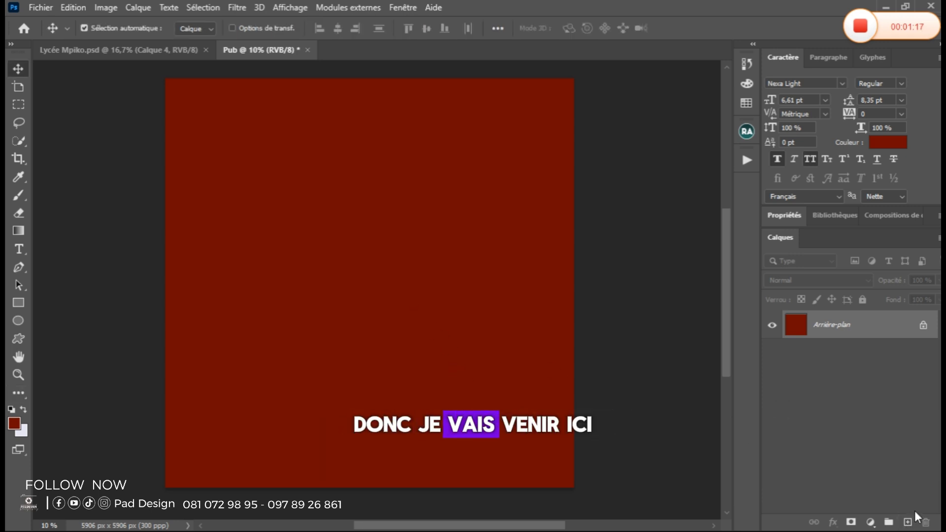
# - Add a new empty layer above the background and swap the foreground and background colours
pyautogui.click(908, 522)
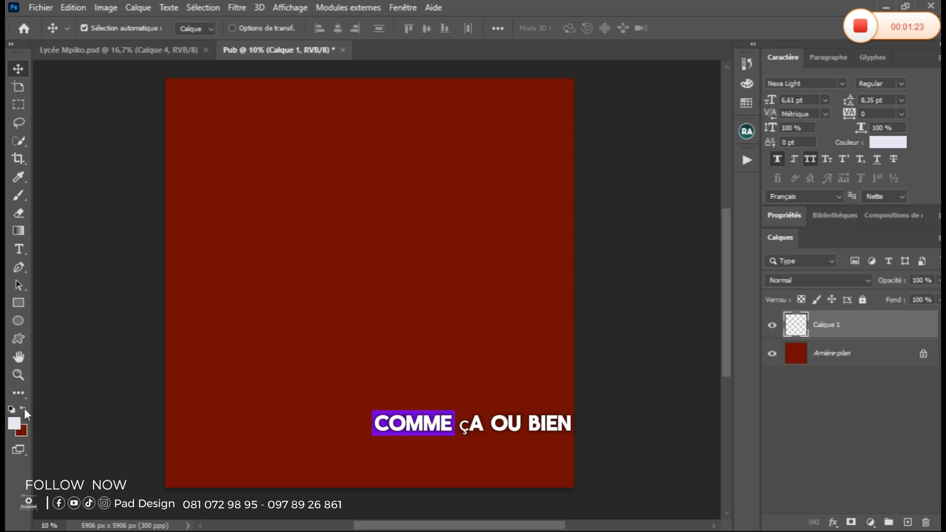
pyautogui.press('x')
pyautogui.press('x')
pyautogui.press('x')
pyautogui.press('x')
pyautogui.press('x')
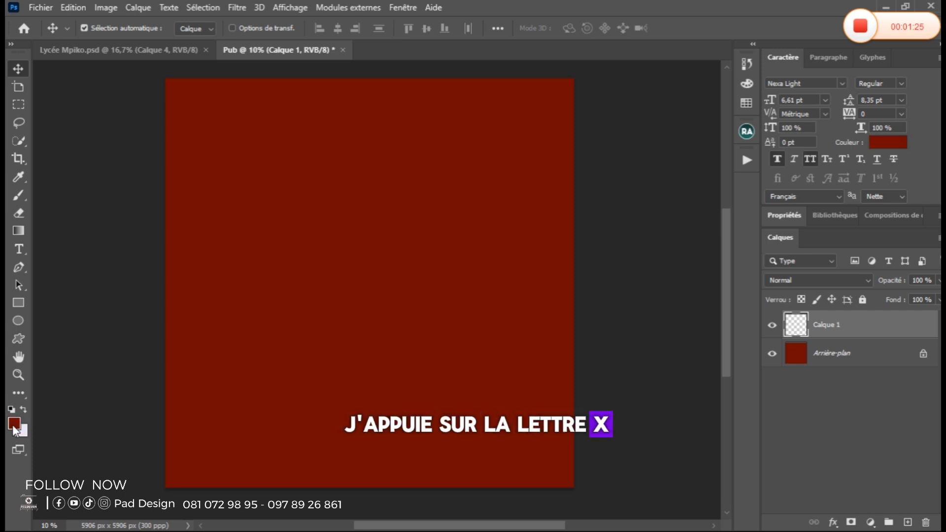
# - Sample the canvas red for the foreground colour and lighten it to 8e2d23
pyautogui.click(14, 424)
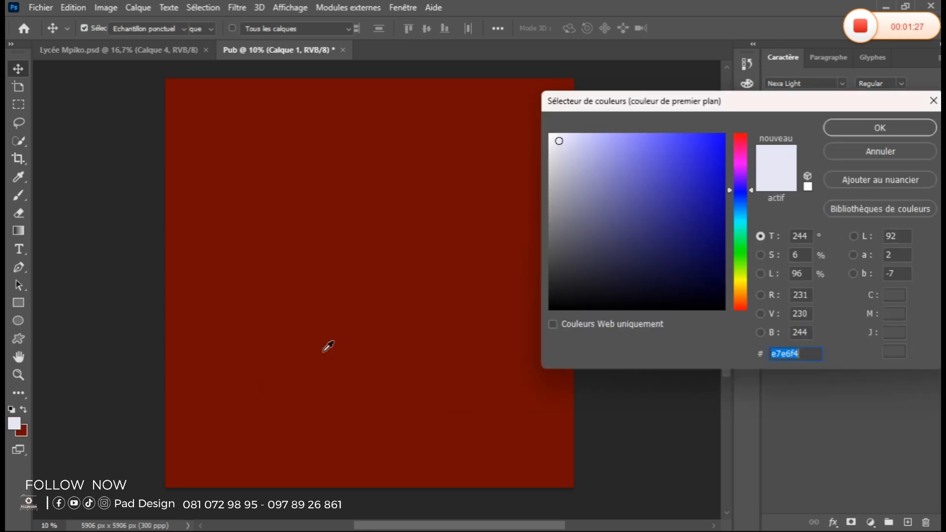
pyautogui.click(395, 331)
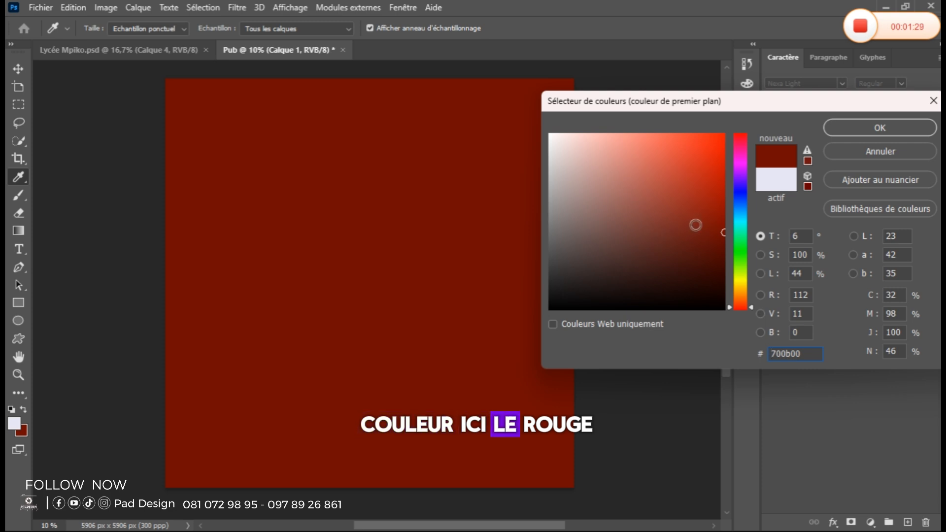
pyautogui.click(695, 218)
pyautogui.click(682, 211)
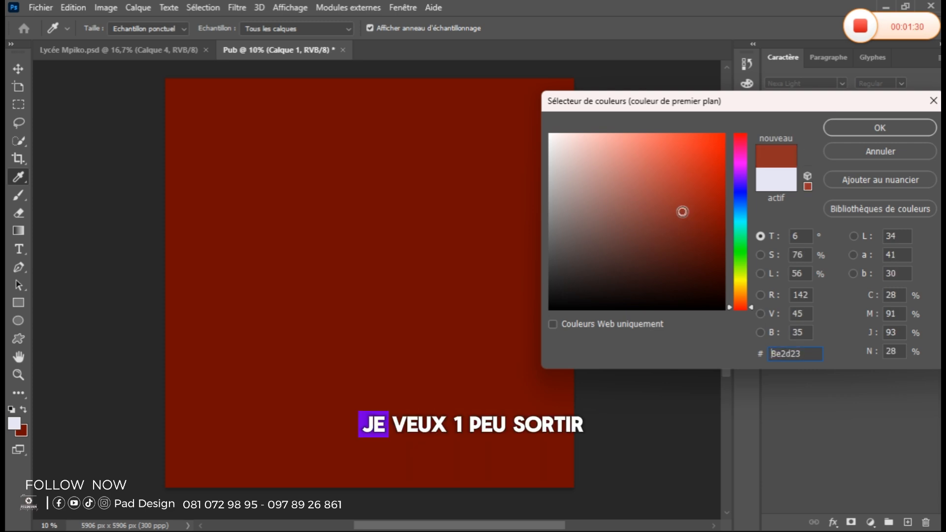
pyautogui.click(845, 128)
pyautogui.press('v')
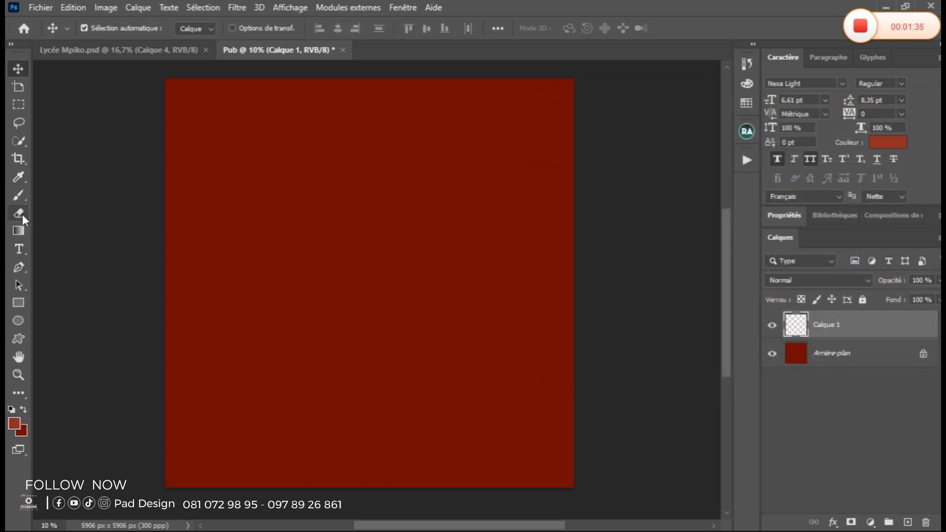
# - Paint a single soft brush dab of about 3253 px near the middle of the canvas on Calque 1
pyautogui.click(21, 195)
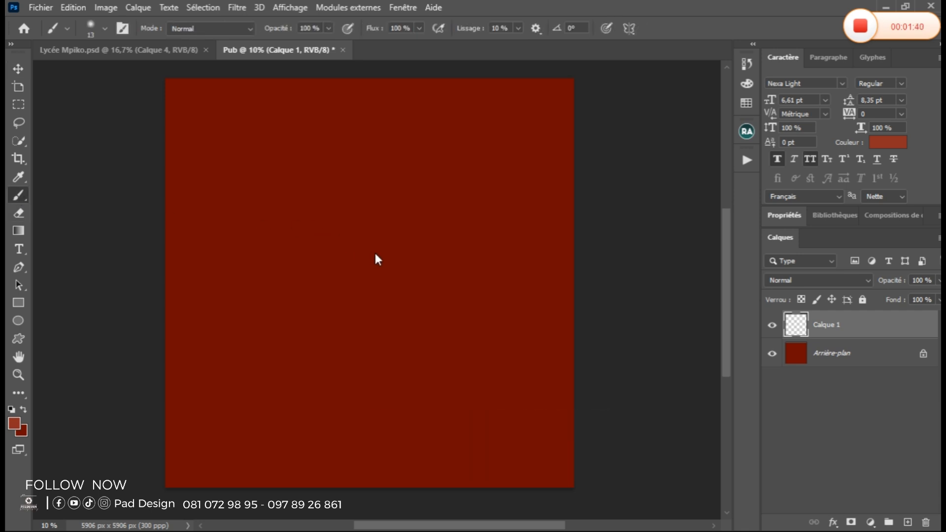
pyautogui.moveTo(376, 259); pyautogui.dragTo(449, 258)
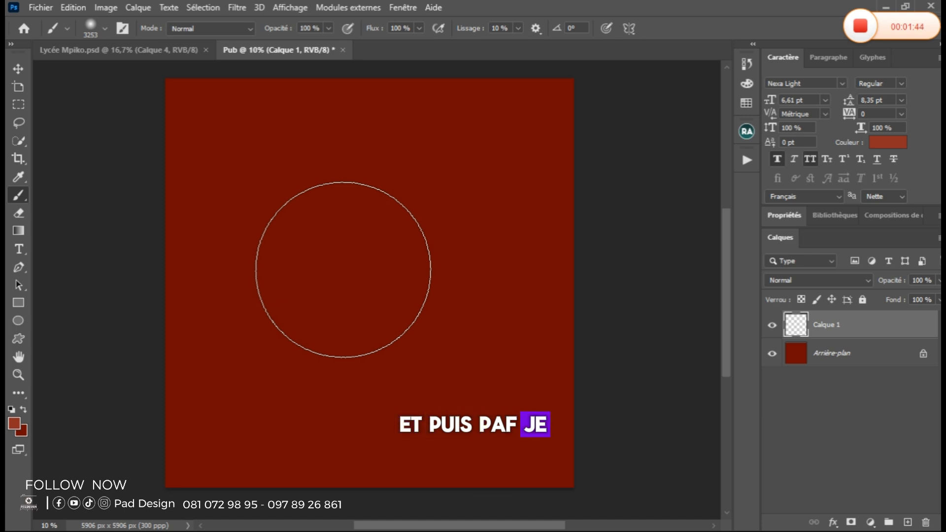
pyautogui.click(342, 269)
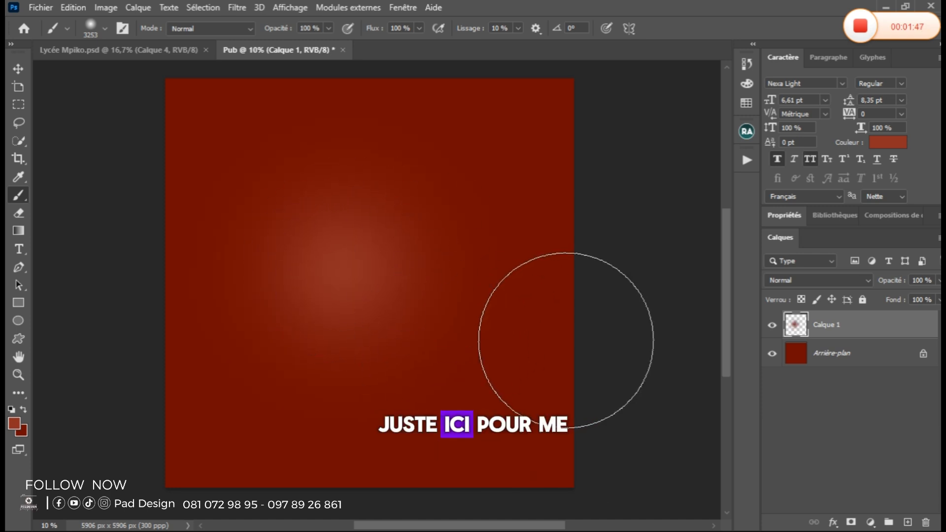
# - Enlarge the glow on Calque 1 to about 218%, centred horizontally and slightly higher on the canvas, and lock the layer
pyautogui.press('v')
pyautogui.moveTo(566, 343)
pyautogui.mouseDown()
pyautogui.moveTo(507, 343)
pyautogui.moveTo(475, 282)
pyautogui.mouseUp()
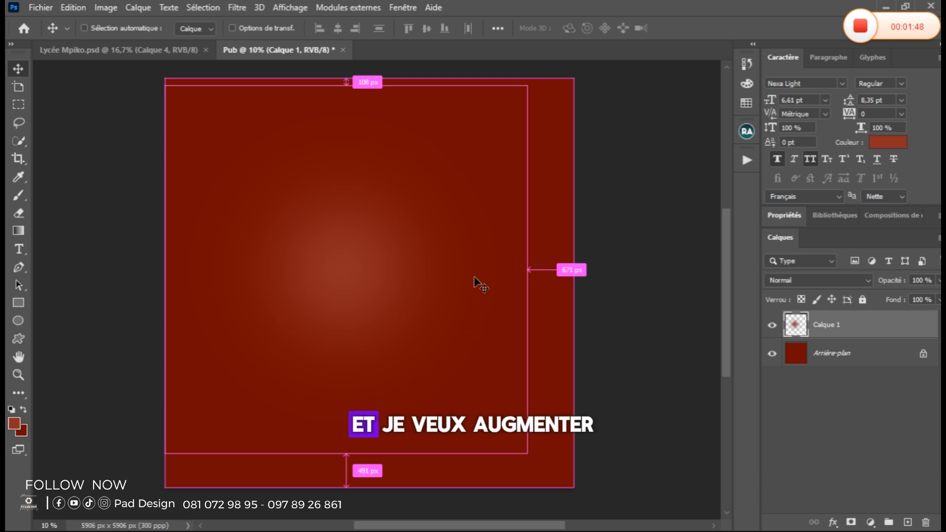
pyautogui.hotkey('ctrl', 't')
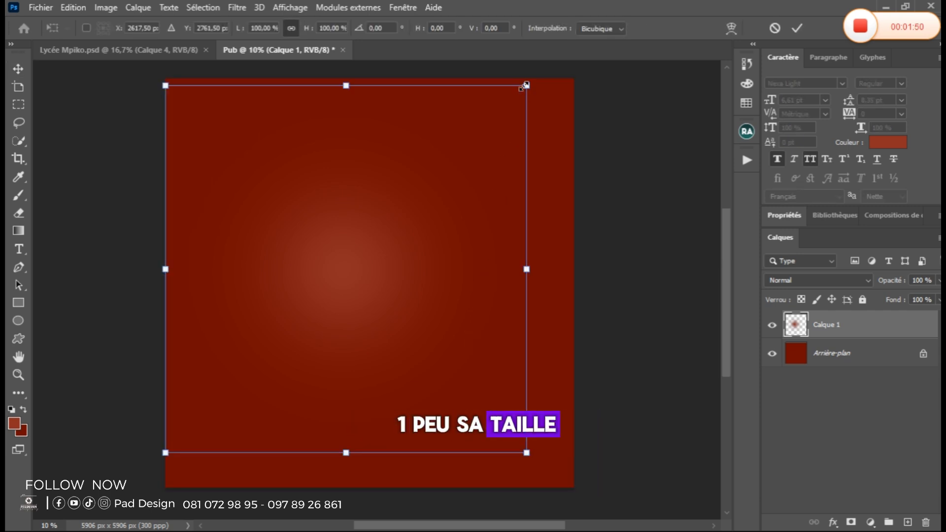
pyautogui.moveTo(523, 86); pyautogui.dragTo(579, 126)
pyautogui.moveTo(372, 231); pyautogui.dragTo(388, 231)
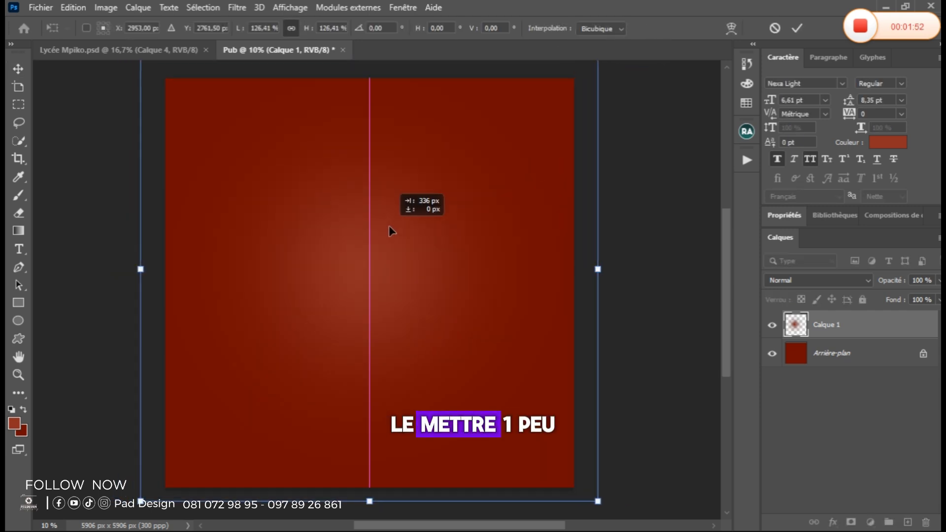
pyautogui.moveTo(597, 269); pyautogui.dragTo(744, 270)
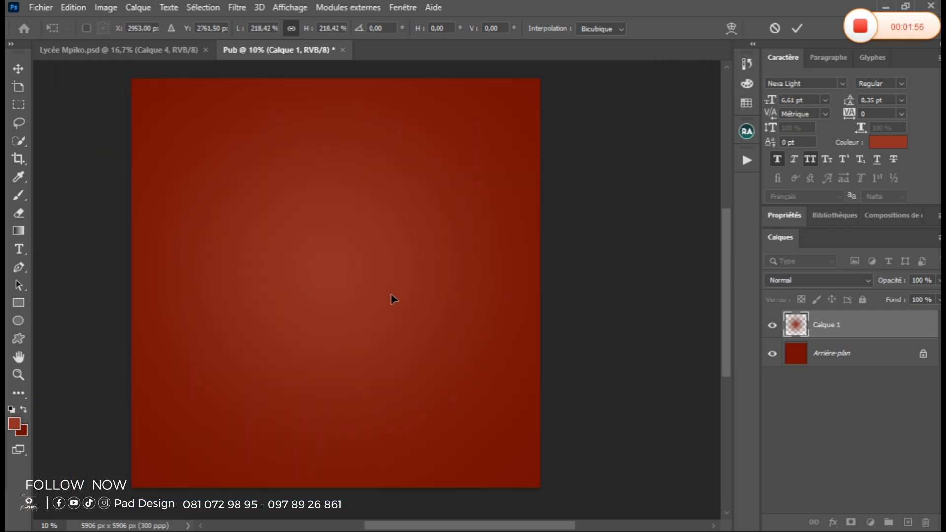
pyautogui.moveTo(391, 294); pyautogui.dragTo(390, 279)
pyautogui.click(798, 28)
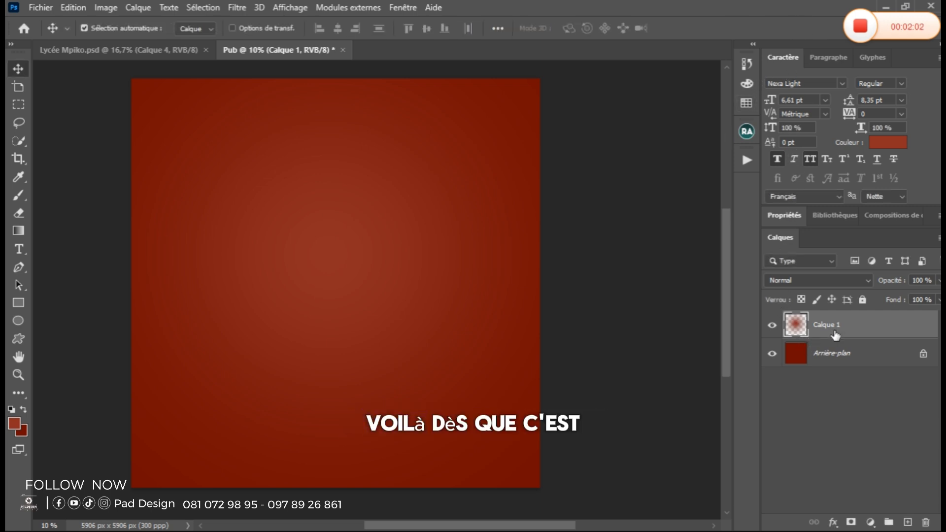
pyautogui.click(862, 299)
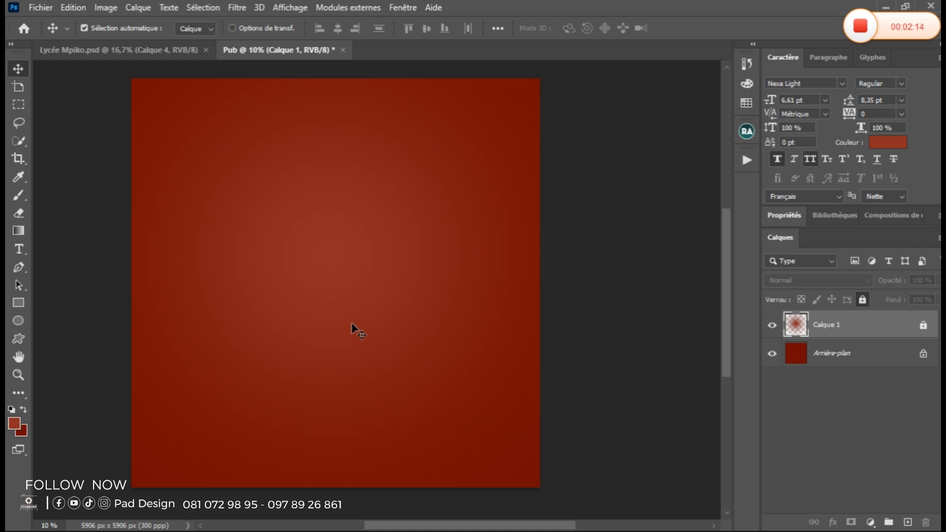
# - Switch to the Edge browser and view the pink Chanel handbag picture in Bing image search
pyautogui.moveTo(339, 513)
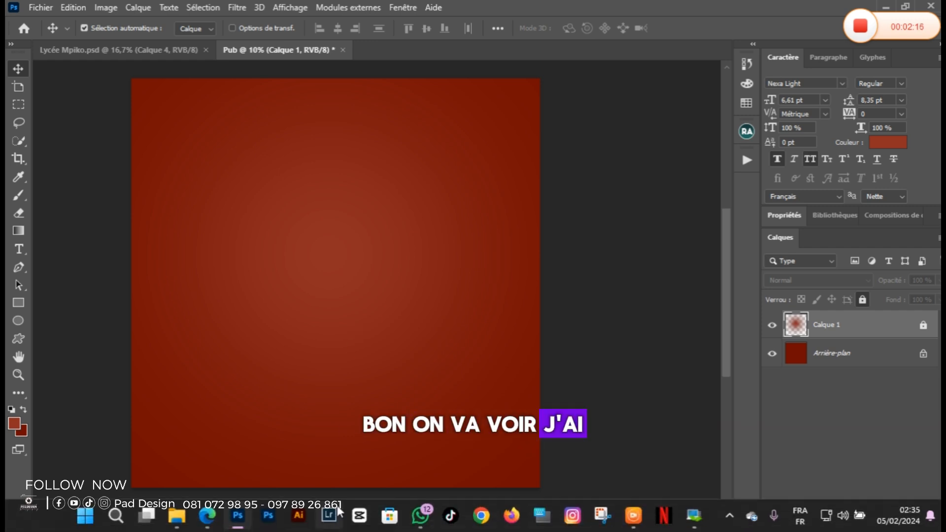
pyautogui.click(207, 520)
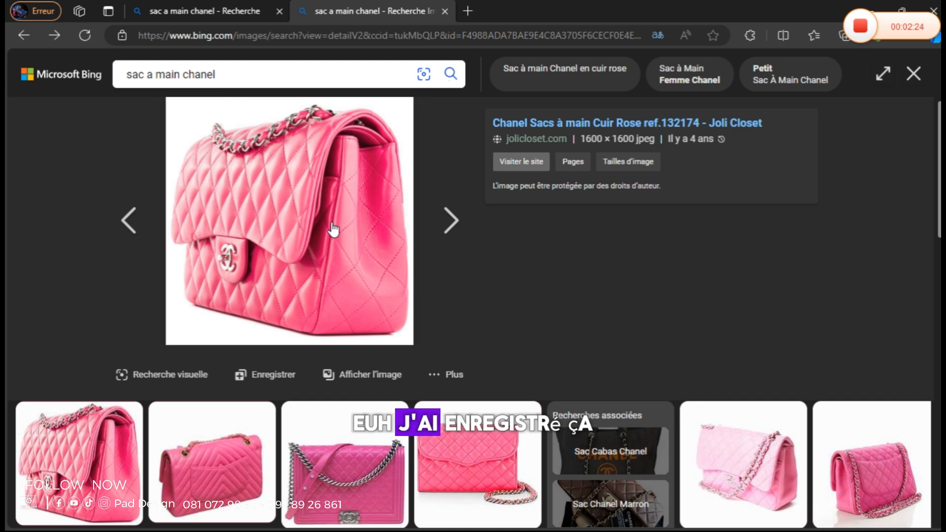
pyautogui.moveTo(331, 260); pyautogui.dragTo(434, 228)
# - Open OIP (13).jpeg, the pink Chanel handbag, from the #Fairy_Tail saison 01 folder as its own document in Photoshop
pyautogui.moveTo(305, 521); pyautogui.dragTo(294, 263)
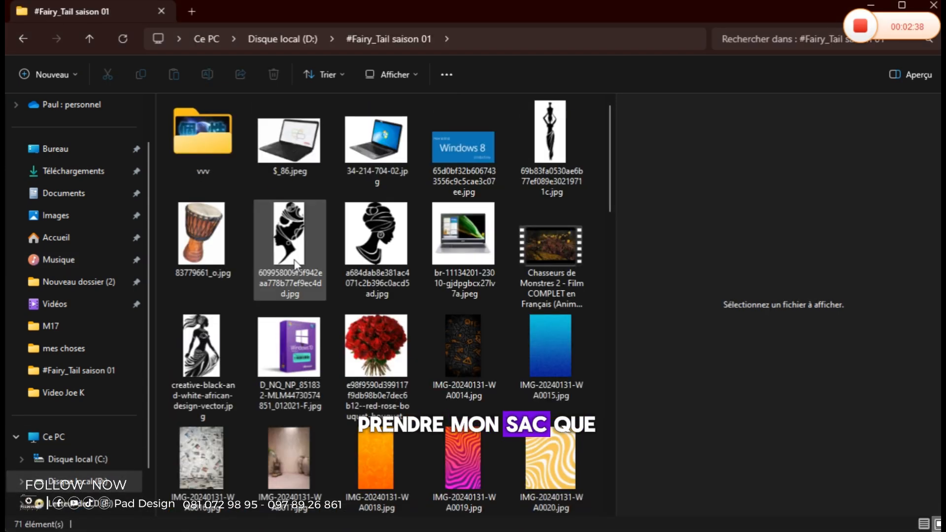
pyautogui.scroll(-12, 424, 253)
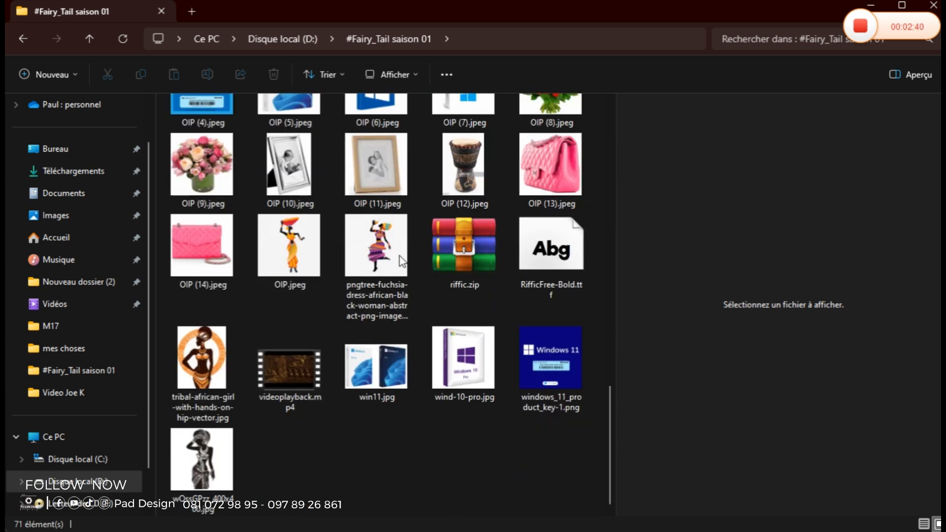
pyautogui.click(544, 174)
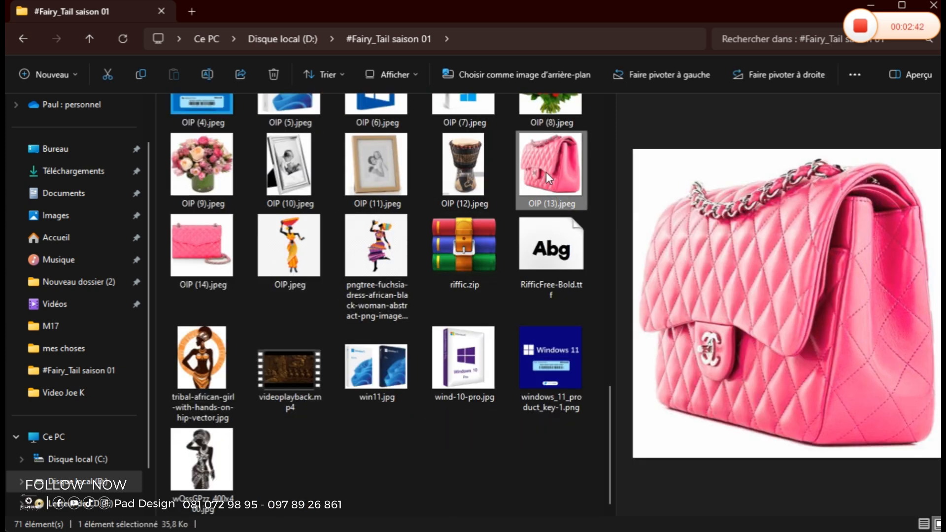
pyautogui.moveTo(540, 182); pyautogui.dragTo(412, 51)
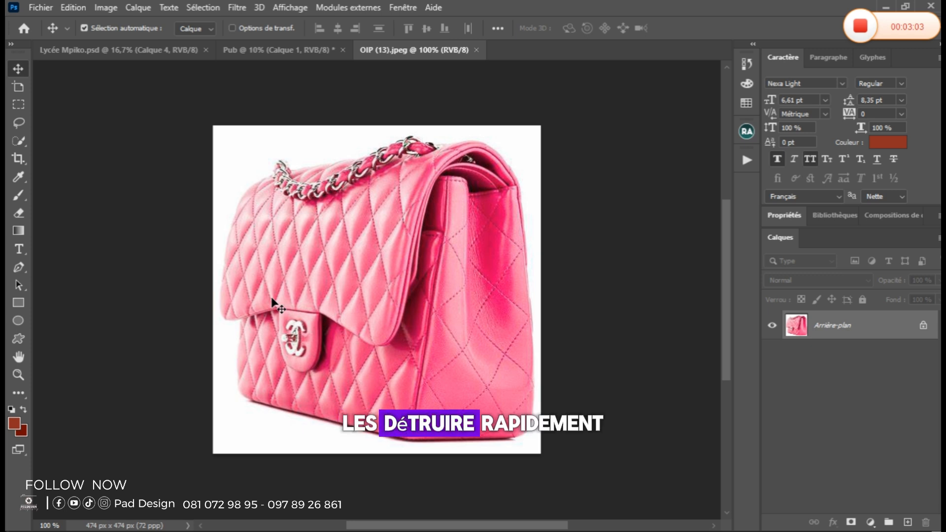
# - Trace the pink handbag with the Pen tool and cut it out of its white background onto a transparent layer
pyautogui.press('p')
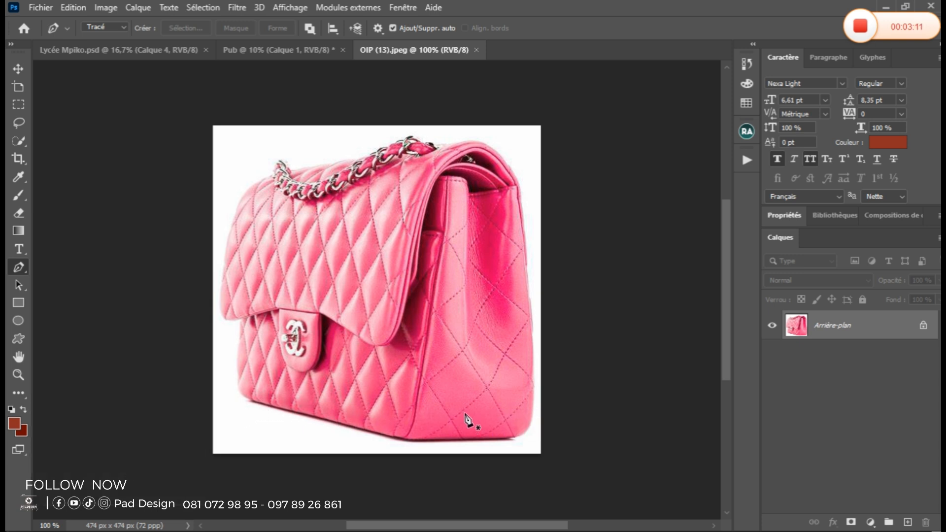
pyautogui.scroll(5, 533, 432)
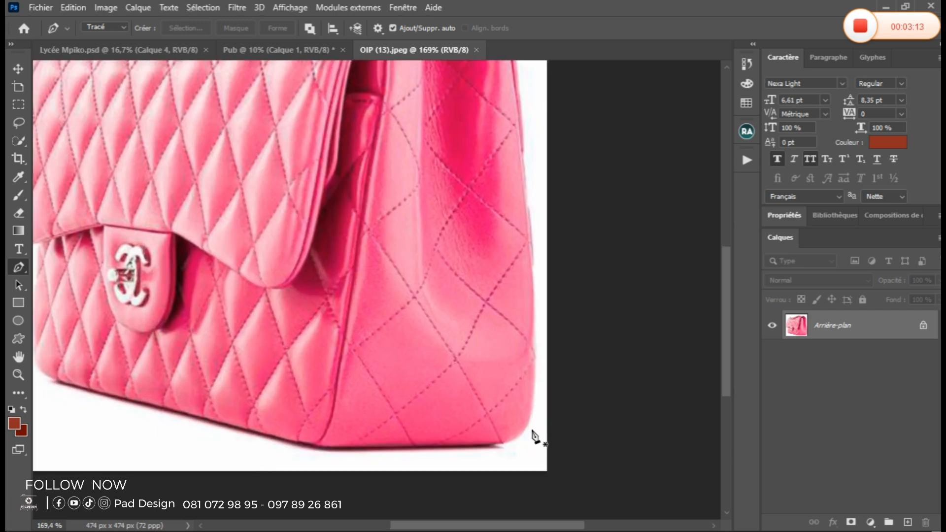
pyautogui.click(416, 468)
pyautogui.scroll(1, 506, 451)
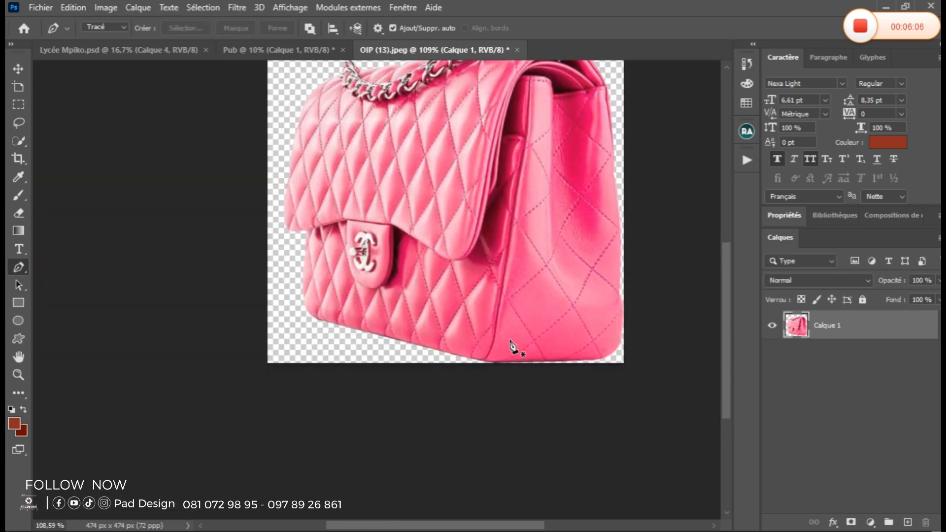
# - Bring the cut-out handbag into the Pub document as a layer above the red glow, slightly right of and below centre
pyautogui.press('v')
pyautogui.scroll(3, 503, 322)
pyautogui.moveTo(494, 270)
pyautogui.mouseDown()
pyautogui.moveTo(496, 246)
pyautogui.moveTo(498, 294)
pyautogui.moveTo(495, 283)
pyautogui.mouseUp()
pyautogui.scroll(1, 493, 286)
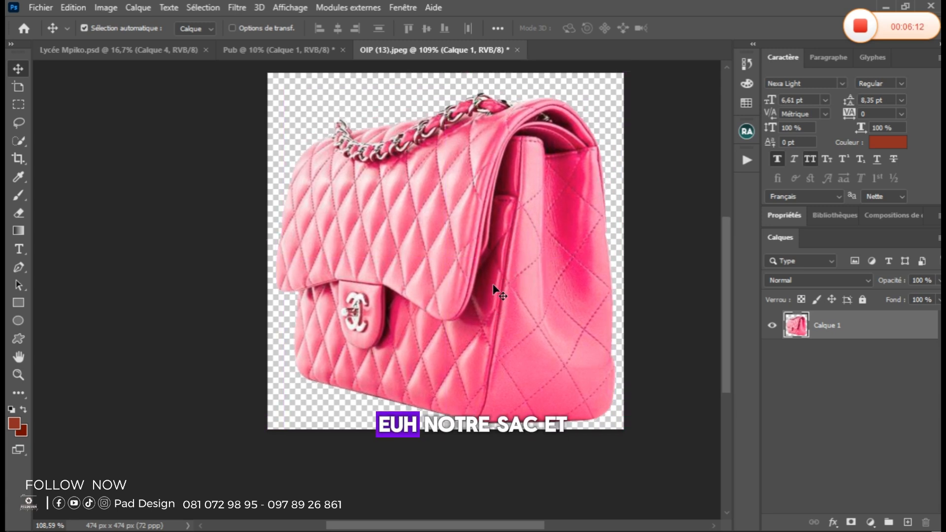
pyautogui.moveTo(508, 336); pyautogui.dragTo(266, 48)
pyautogui.moveTo(439, 324); pyautogui.dragTo(438, 324)
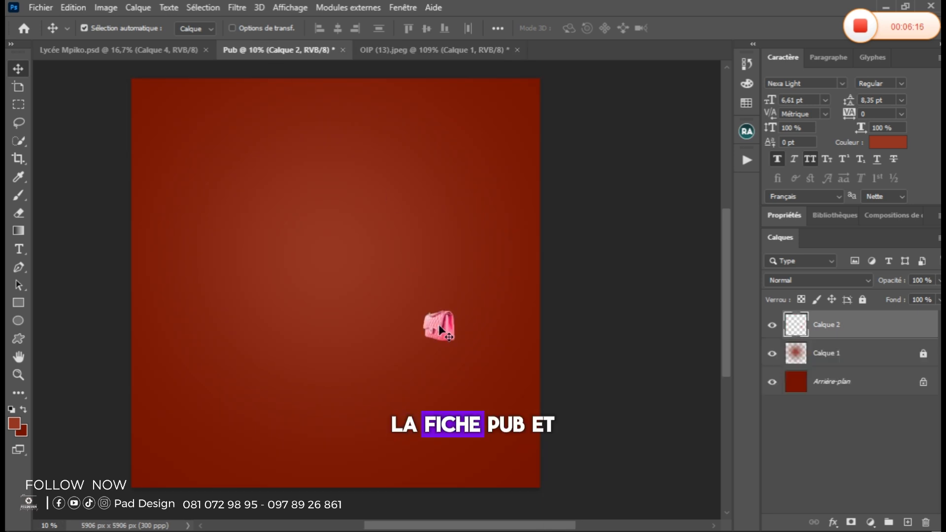
# - Enlarge the handbag proportionally to about 770% and place it in the lower right part of the red canvas
pyautogui.hotkey('ctrl', 't')
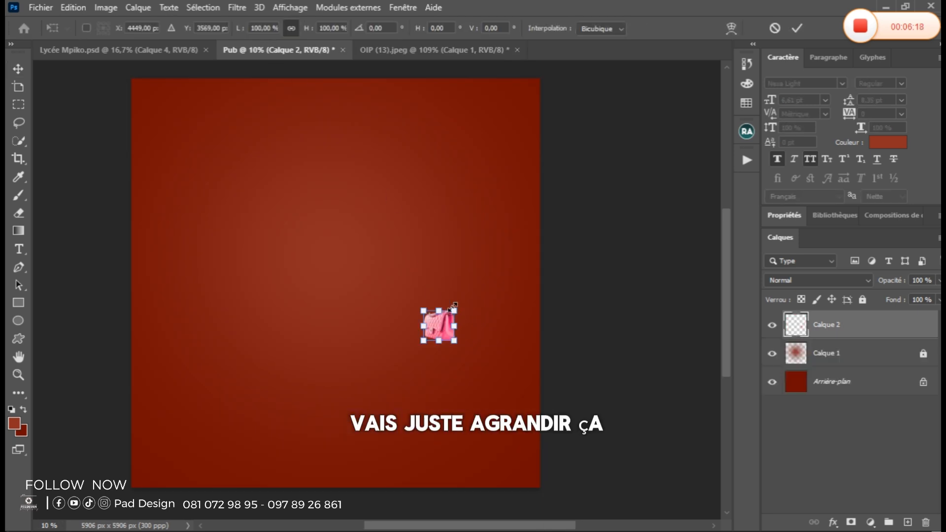
pyautogui.moveTo(471, 300); pyautogui.dragTo(544, 217)
pyautogui.moveTo(467, 324); pyautogui.dragTo(432, 314)
pyautogui.moveTo(510, 217); pyautogui.dragTo(514, 211)
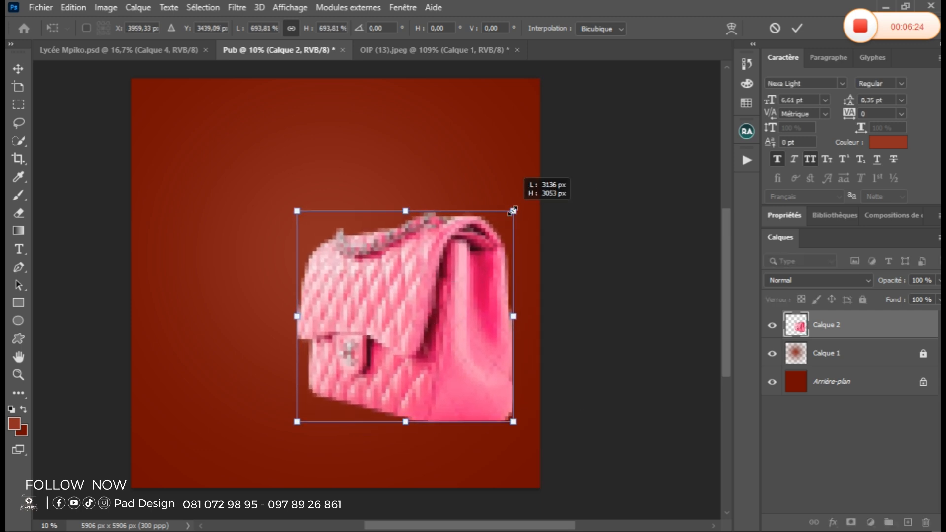
pyautogui.moveTo(459, 299); pyautogui.dragTo(443, 304)
pyautogui.moveTo(503, 214); pyautogui.dragTo(515, 202)
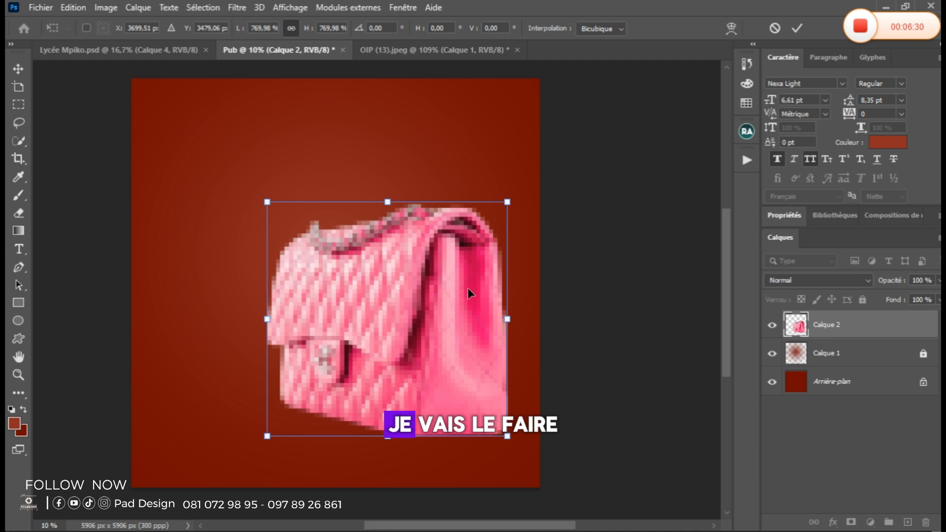
pyautogui.moveTo(468, 287); pyautogui.dragTo(475, 288)
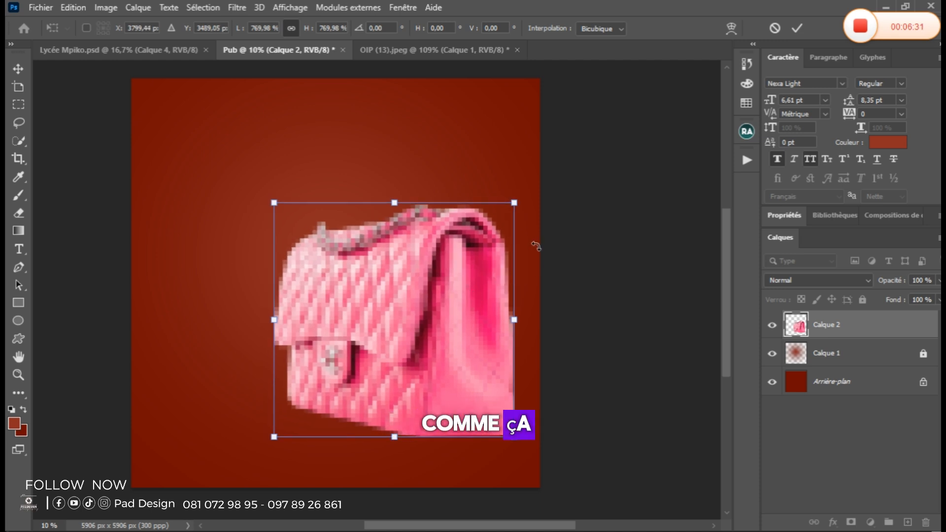
pyautogui.click(802, 28)
pyautogui.moveTo(434, 324); pyautogui.dragTo(437, 322)
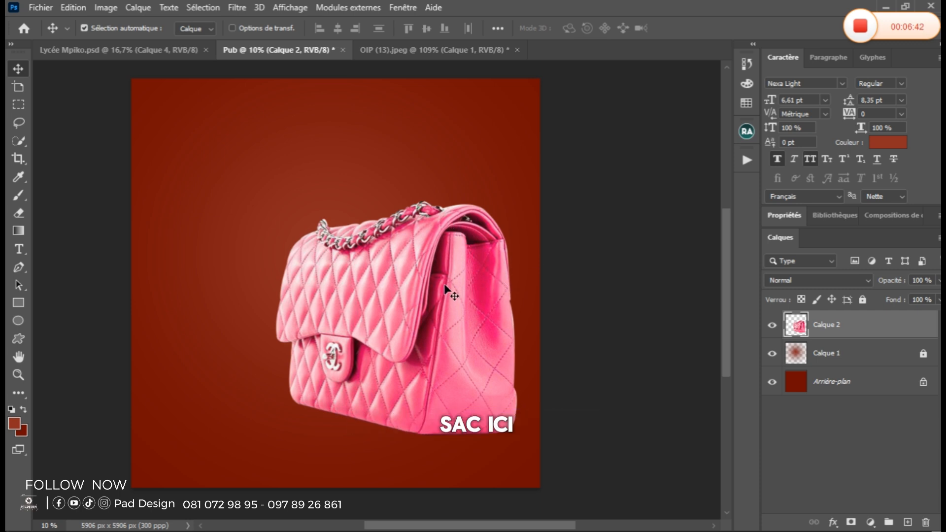
# - Add a new layer between the red glow and the handbag, and set the foreground colour to pale yellow ffd674
pyautogui.click(817, 364)
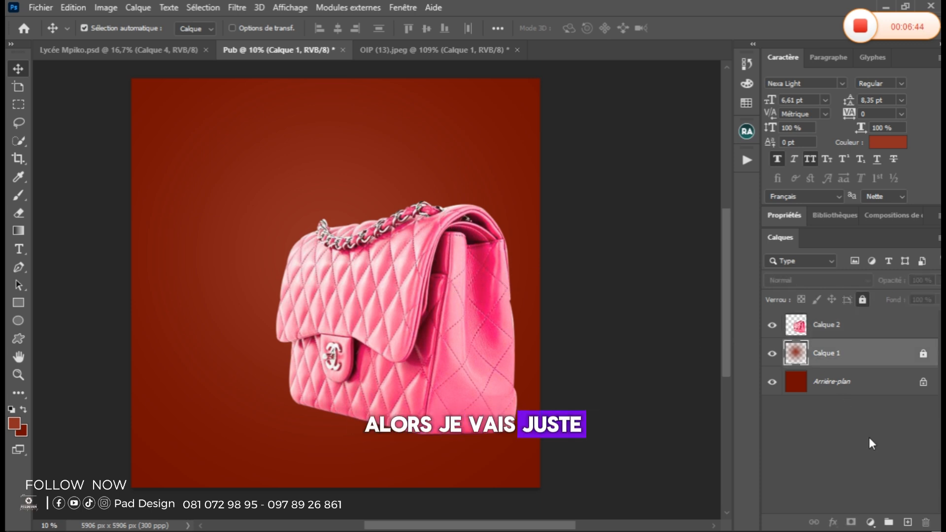
pyautogui.click(908, 522)
pyautogui.click(15, 425)
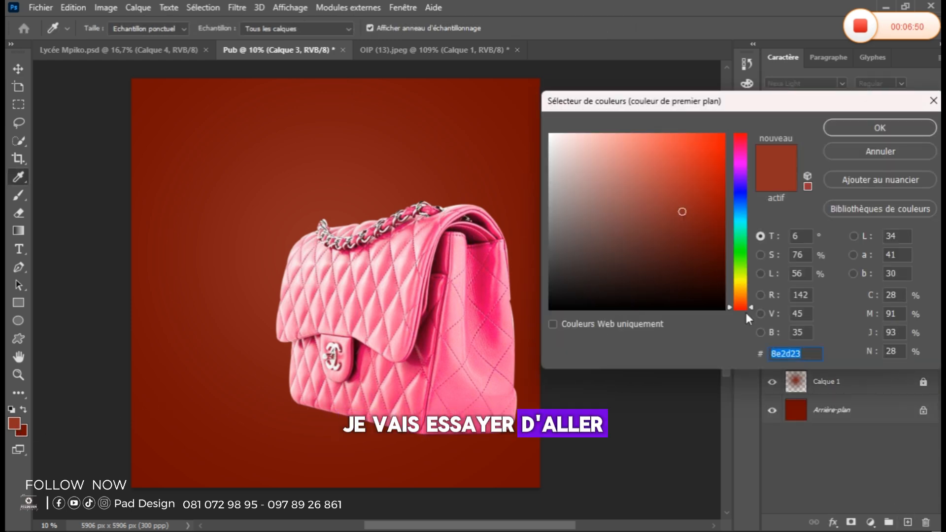
pyautogui.moveTo(745, 307); pyautogui.dragTo(743, 285)
pyautogui.click(655, 159)
pyautogui.moveTo(654, 159)
pyautogui.mouseDown()
pyautogui.moveTo(640, 173)
pyautogui.moveTo(655, 143)
pyautogui.moveTo(645, 116)
pyautogui.mouseUp()
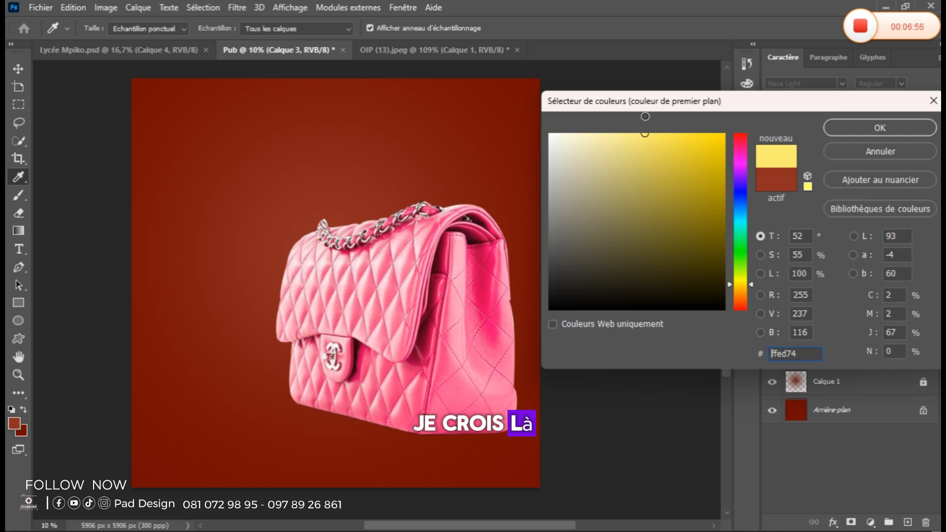
pyautogui.moveTo(735, 285)
pyautogui.mouseDown()
pyautogui.moveTo(741, 297)
pyautogui.moveTo(741, 289)
pyautogui.mouseUp()
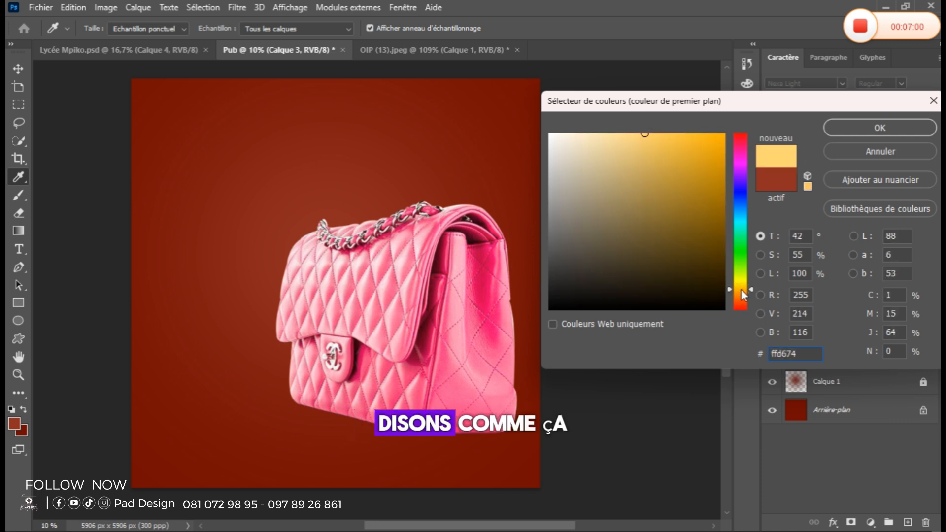
pyautogui.click(848, 132)
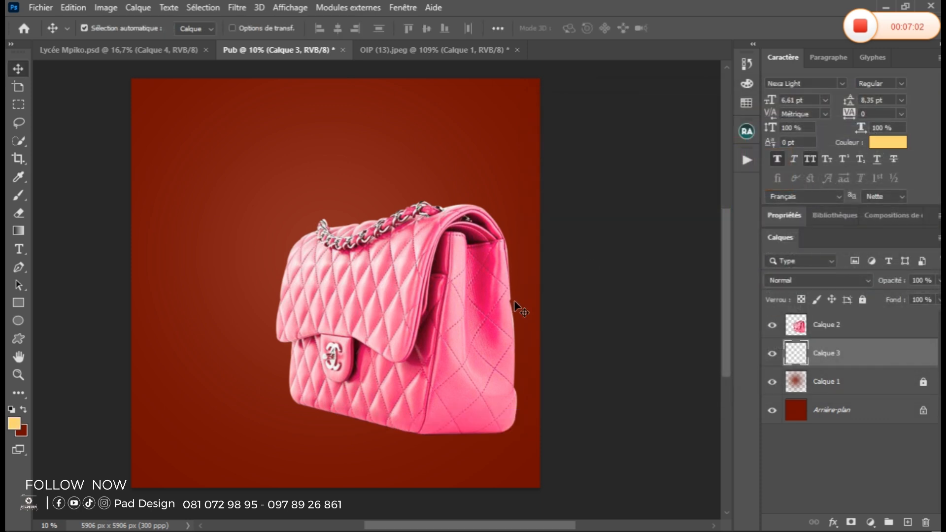
# - Paint one soft 3253 px yellow dab behind the handbag and stretch it to about 136% wide and 97% high
pyautogui.click(17, 195)
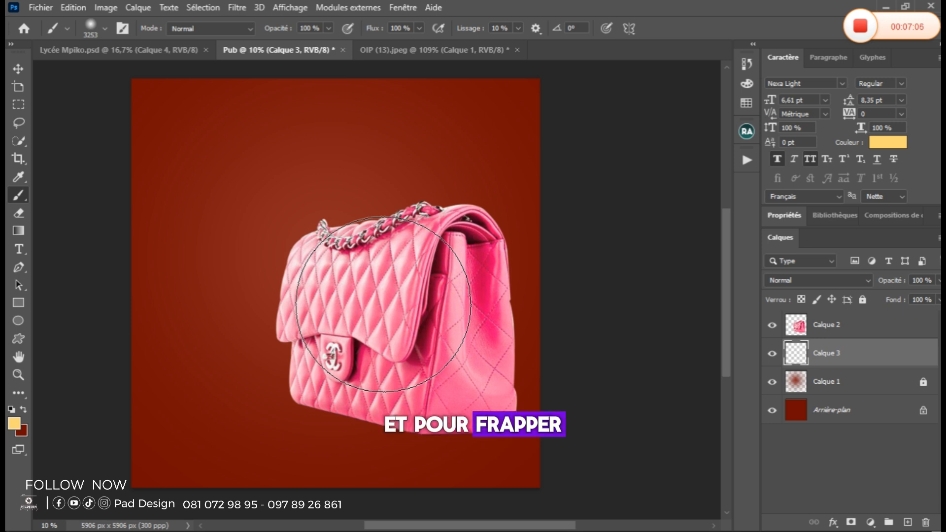
pyautogui.click(383, 305)
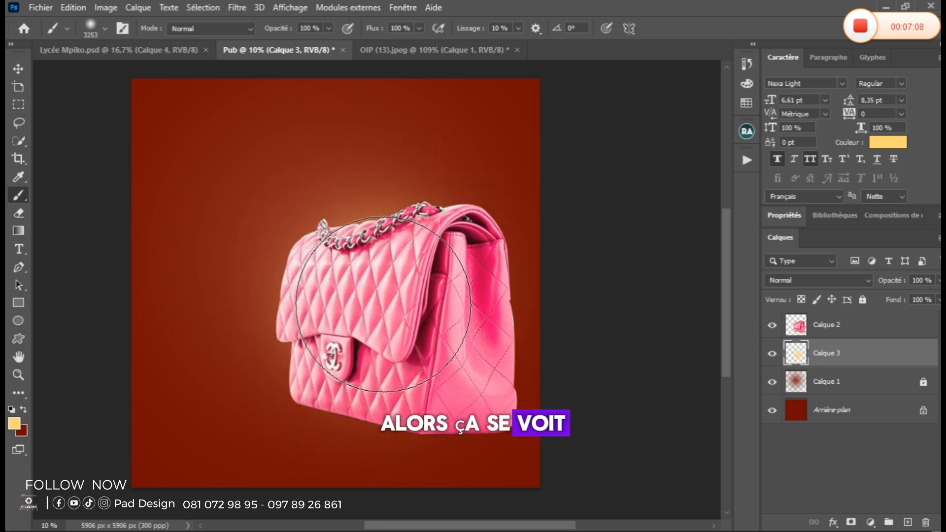
pyautogui.hotkey('ctrl', 't')
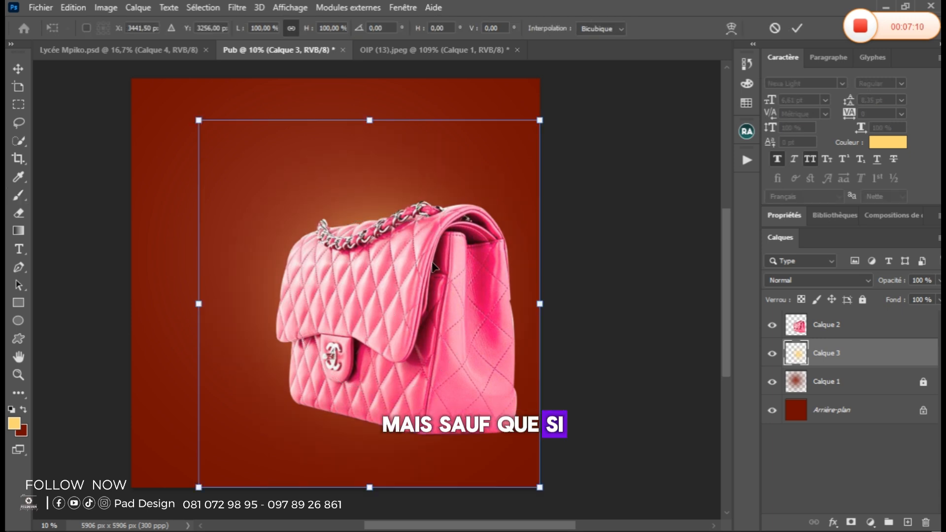
pyautogui.moveTo(540, 120); pyautogui.dragTo(582, 74)
pyautogui.moveTo(473, 247); pyautogui.dragTo(484, 242)
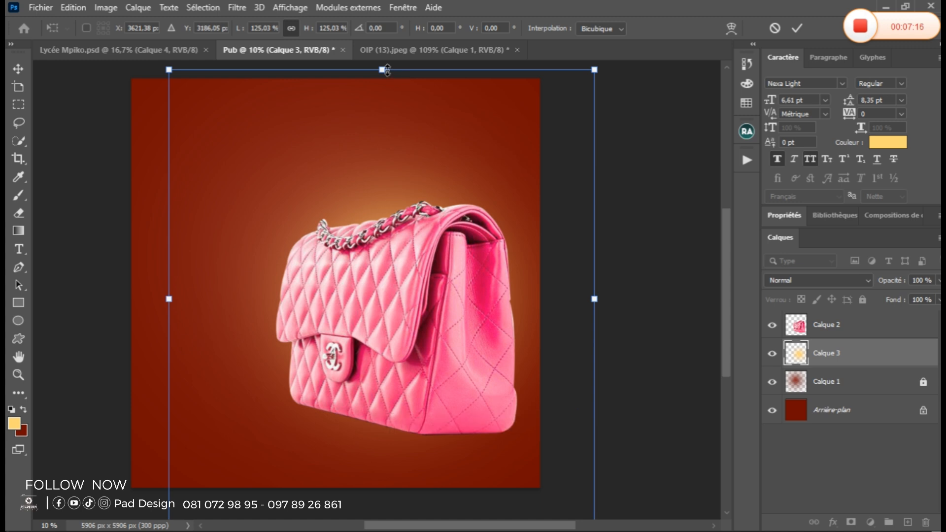
pyautogui.moveTo(387, 78); pyautogui.dragTo(388, 201)
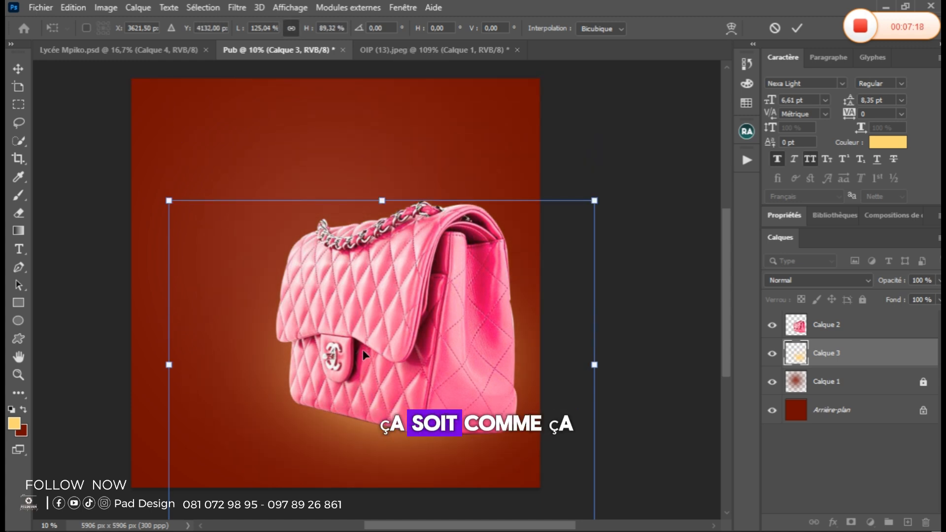
pyautogui.moveTo(363, 344); pyautogui.dragTo(367, 283)
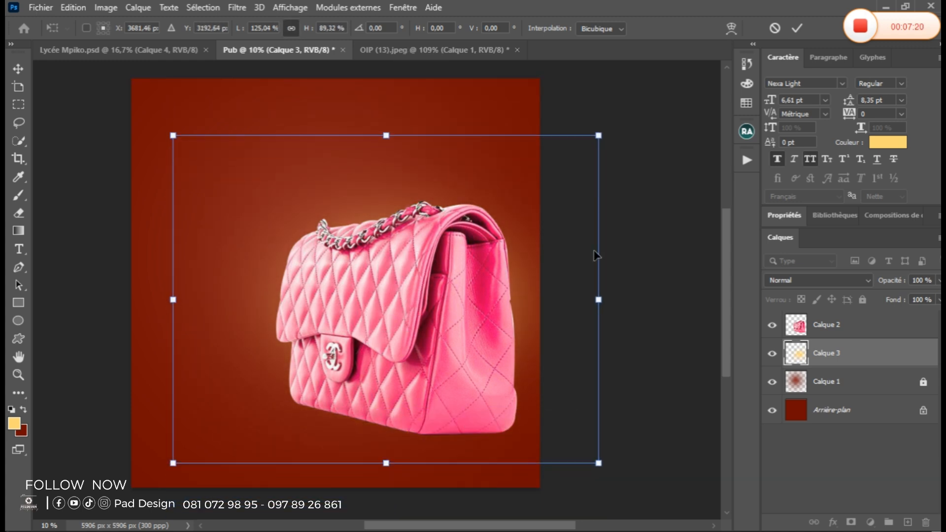
pyautogui.moveTo(598, 132); pyautogui.dragTo(617, 121)
pyautogui.click(794, 29)
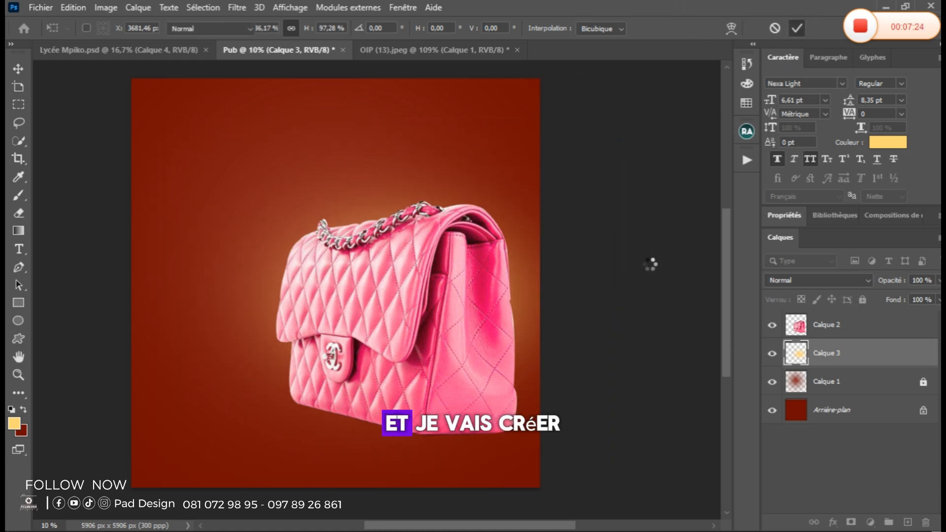
# - Add a new layer between the yellow glow and the handbag, and set the foreground colour to black 000000
pyautogui.press('b')
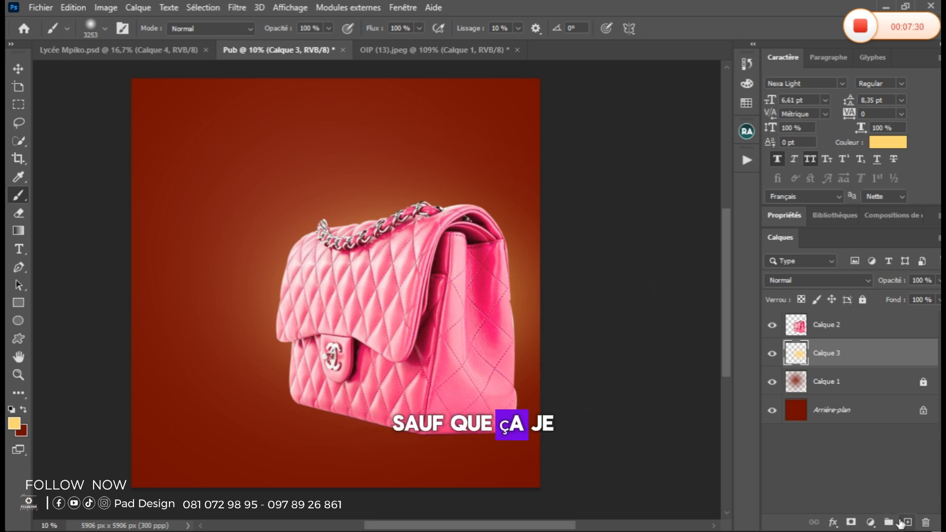
pyautogui.click(901, 522)
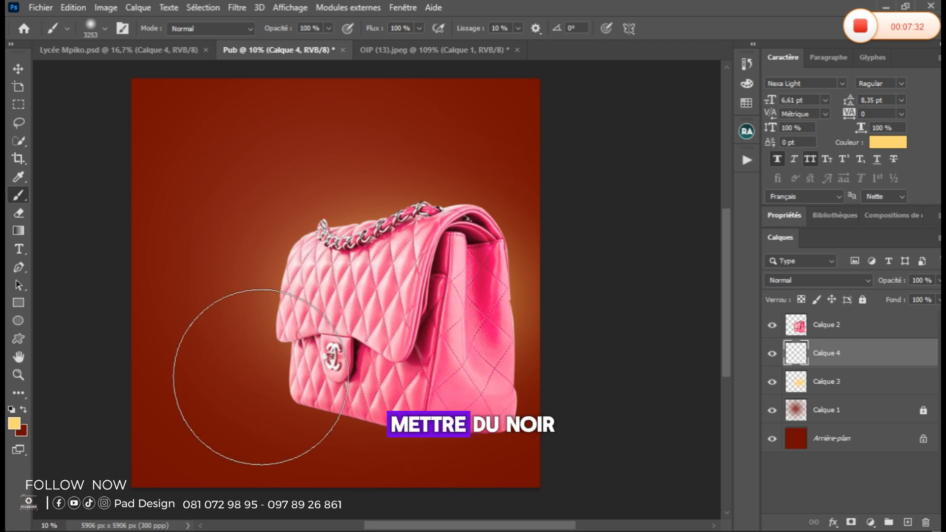
pyautogui.click(14, 426)
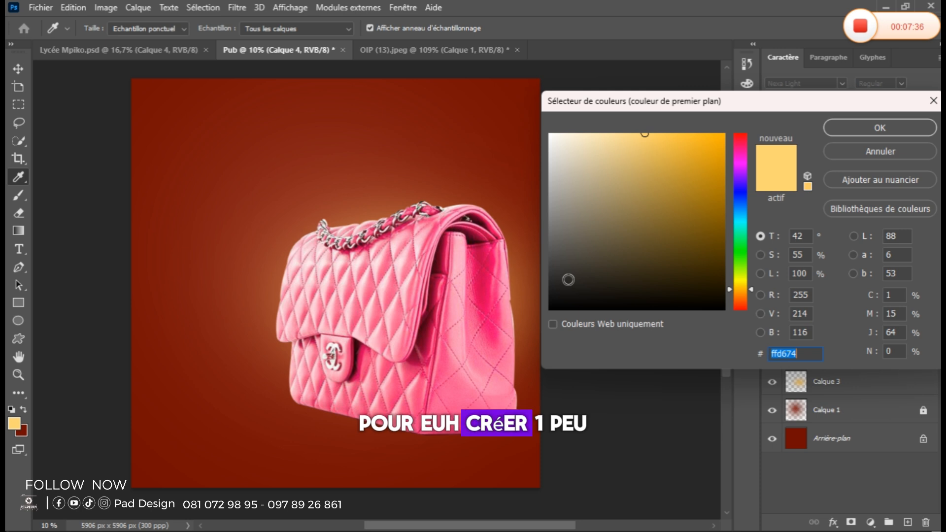
pyautogui.moveTo(568, 276); pyautogui.dragTo(548, 312)
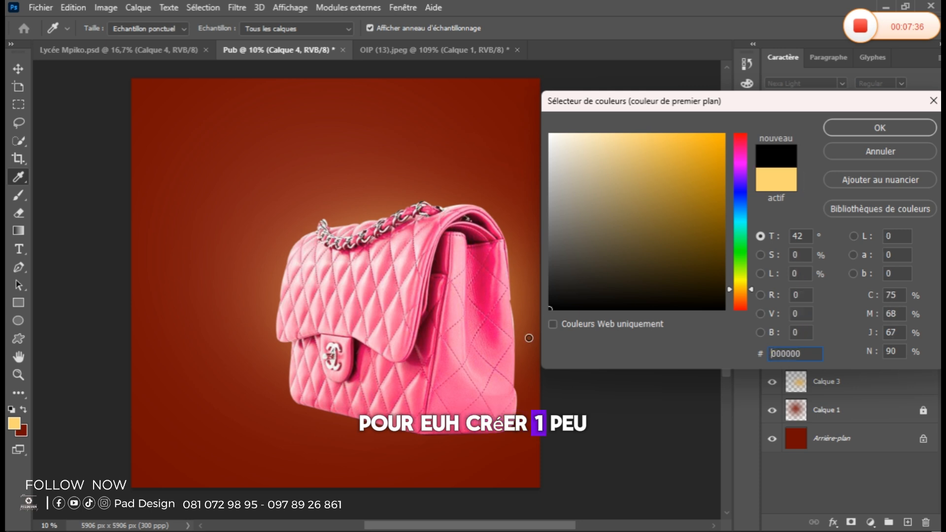
pyautogui.click(829, 127)
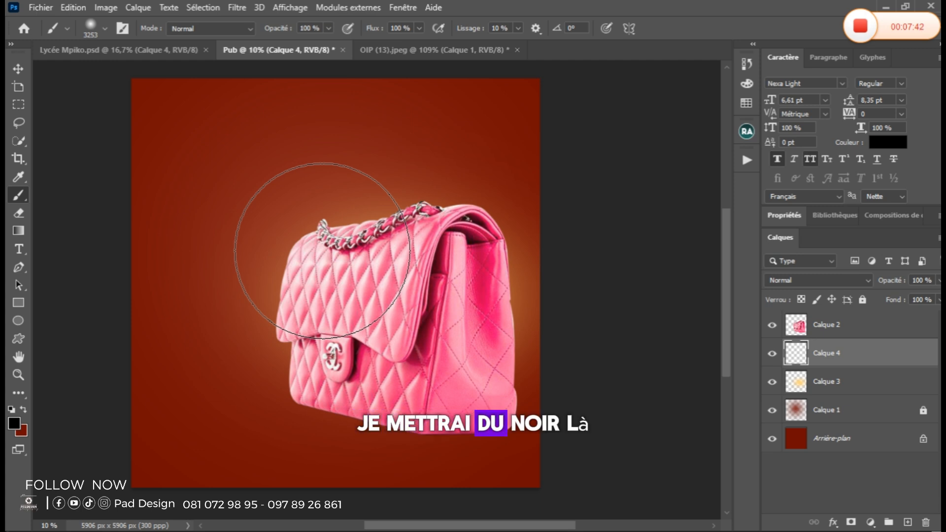
# - Paint one soft black dab on the new layer and transform it into a flat strip about 149% wide and 11.5% high
pyautogui.click(322, 251)
pyautogui.hotkey('ctrl', 't')
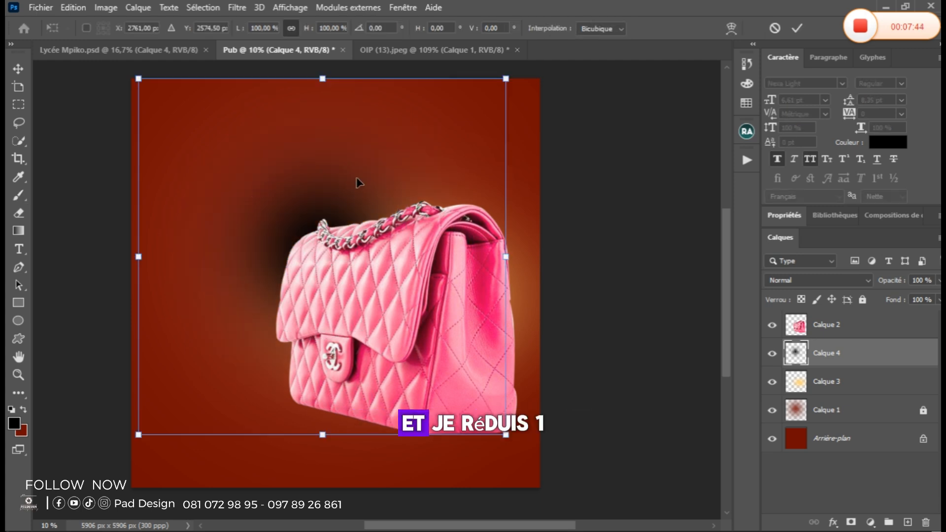
pyautogui.moveTo(325, 81); pyautogui.dragTo(341, 389)
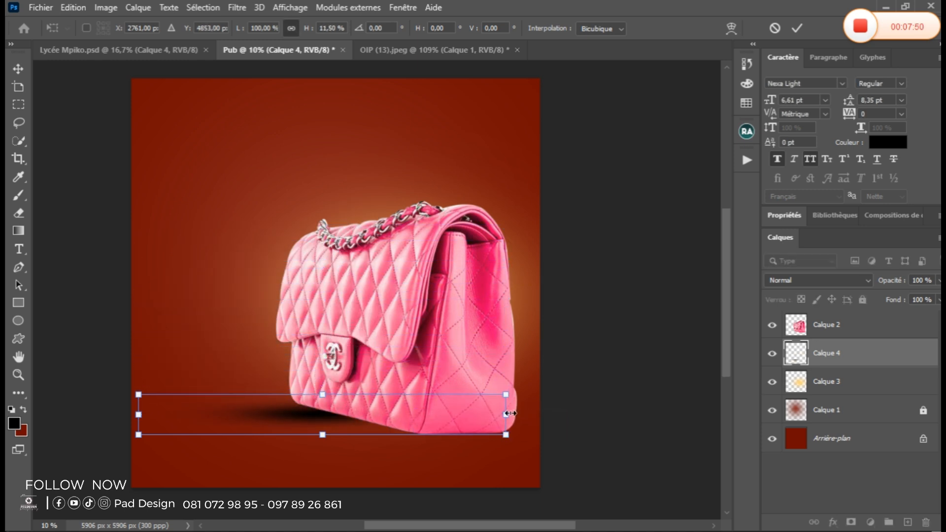
pyautogui.moveTo(509, 414); pyautogui.dragTo(688, 414)
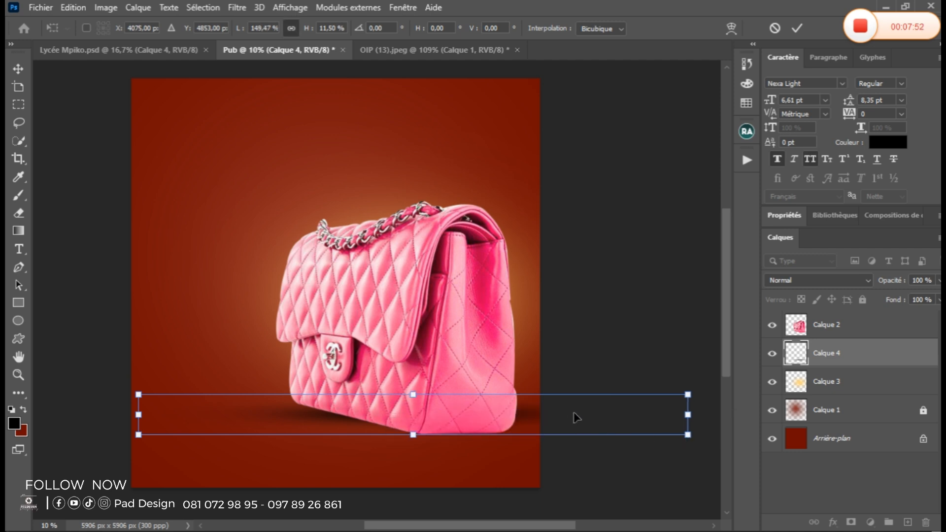
# - Rotate the black shadow about 10.9° along the handbag's base, enlarge it to about 163% by 12.5%, and apply the transform
pyautogui.moveTo(577, 418); pyautogui.dragTo(519, 426)
pyautogui.moveTo(671, 451); pyautogui.dragTo(676, 508)
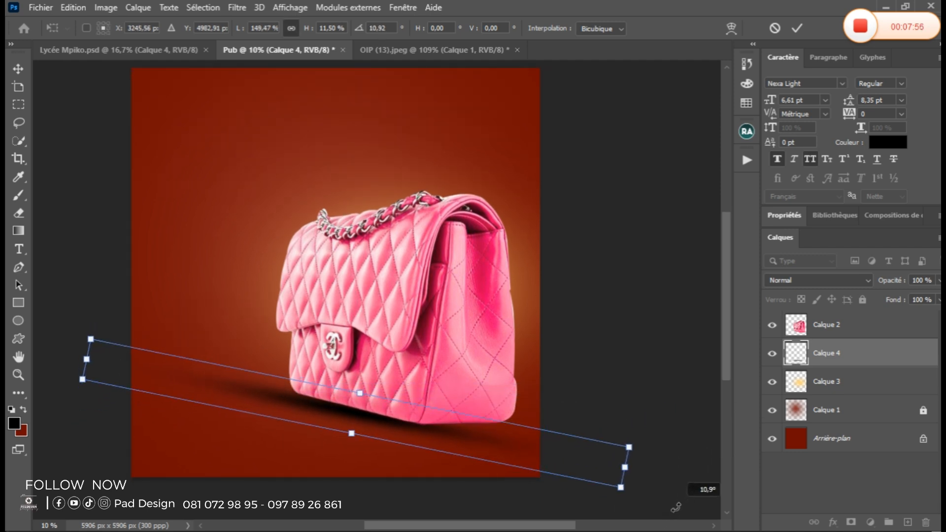
pyautogui.moveTo(423, 434); pyautogui.dragTo(436, 432)
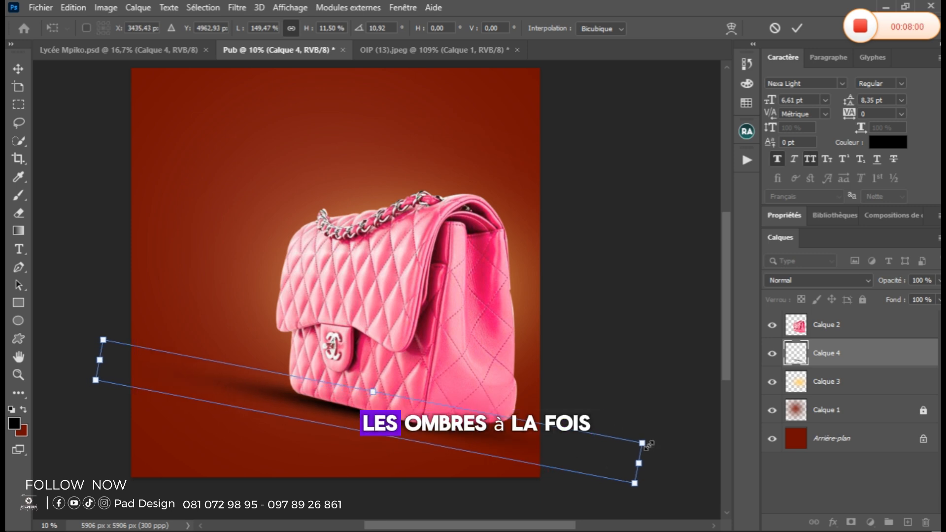
pyautogui.moveTo(642, 443); pyautogui.dragTo(676, 433)
pyautogui.moveTo(521, 446); pyautogui.dragTo(525, 446)
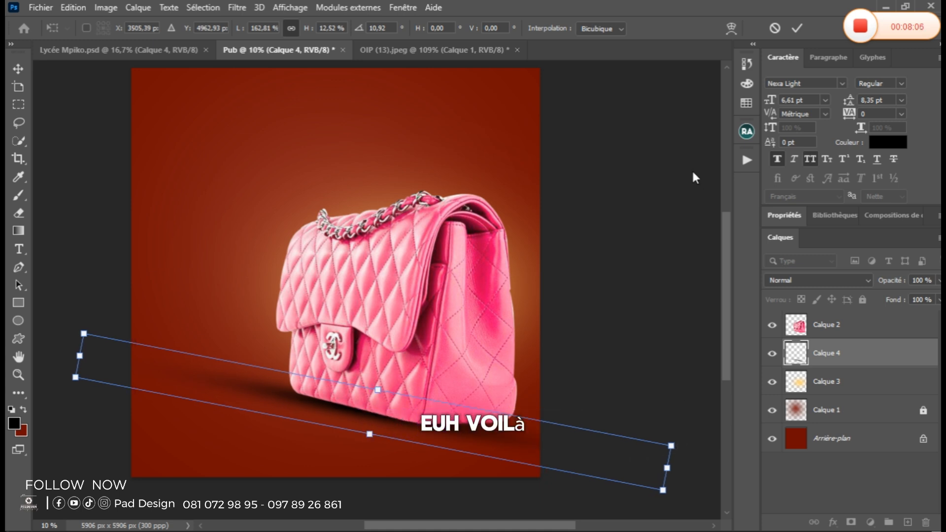
pyautogui.click(797, 28)
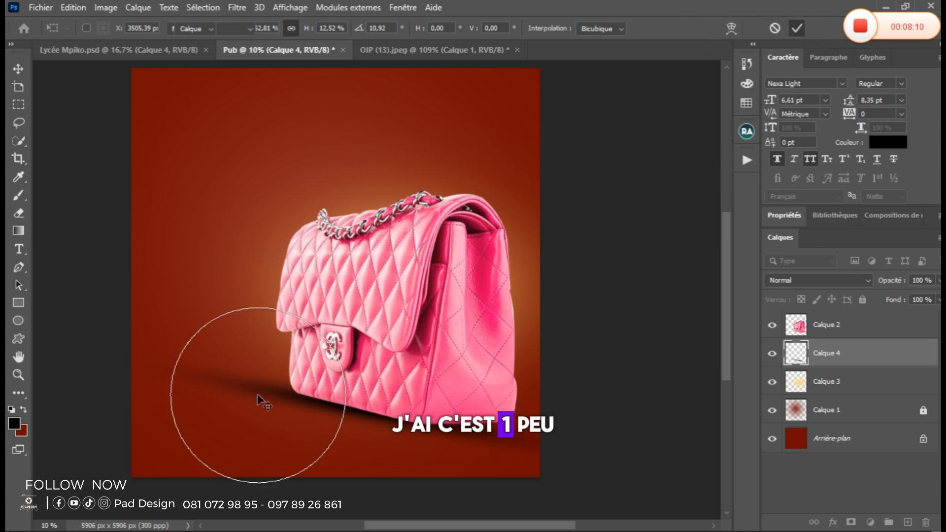
# - Lock the yellow glow layer and reposition the black shadow beneath the handbag
pyautogui.moveTo(257, 399); pyautogui.dragTo(285, 398)
pyautogui.click(528, 309)
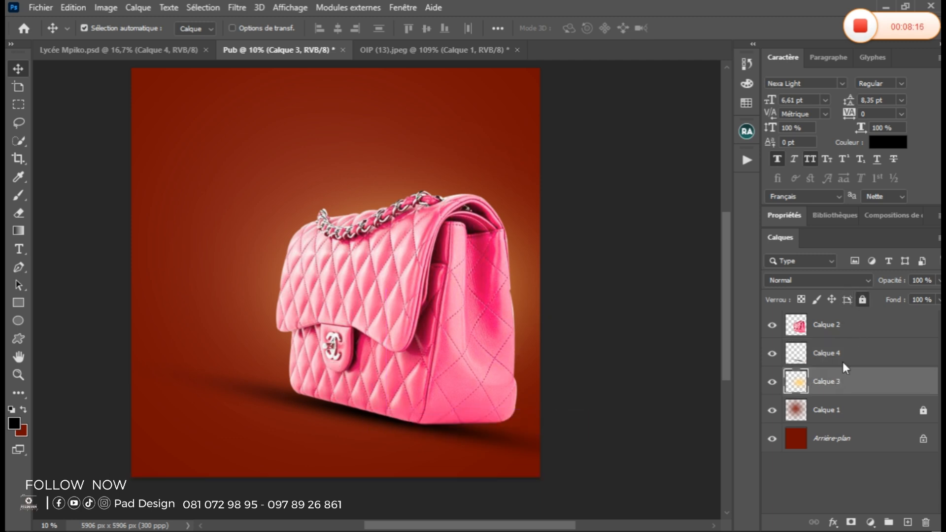
pyautogui.click(494, 435)
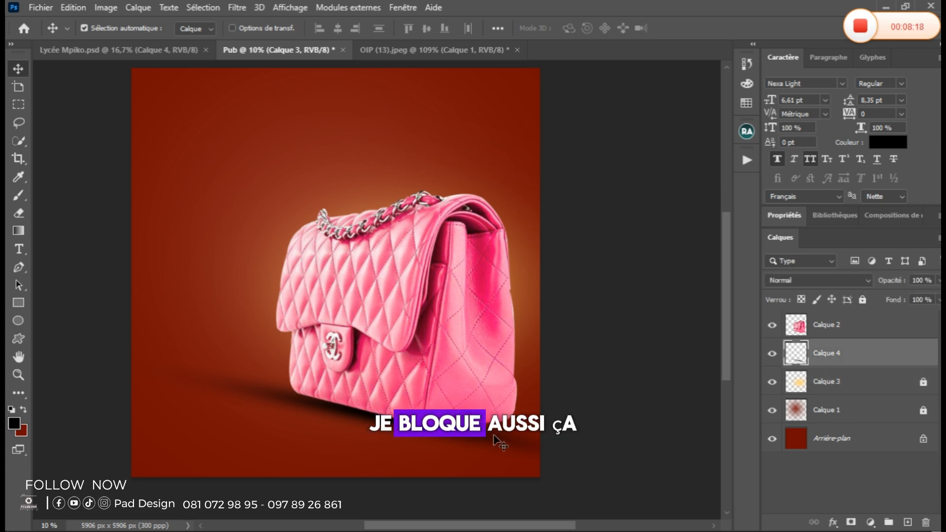
pyautogui.moveTo(494, 436); pyautogui.dragTo(479, 438)
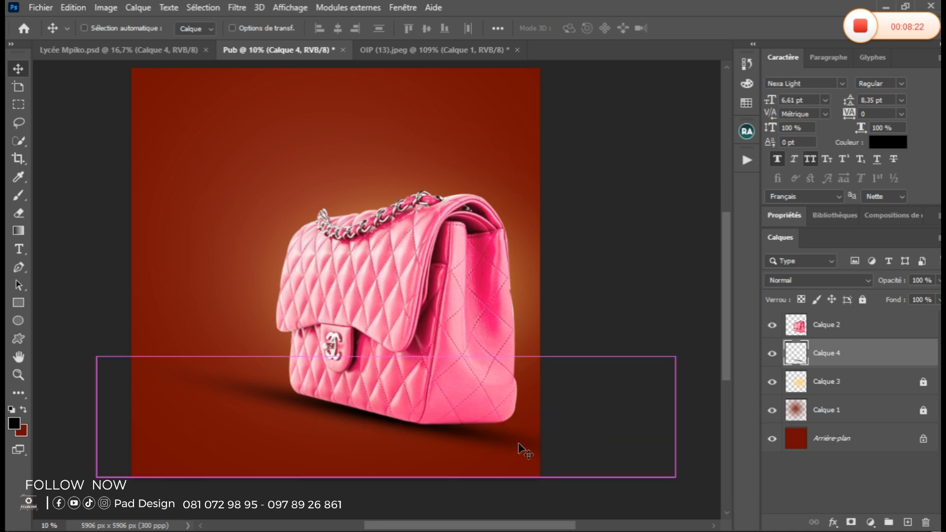
# - Narrow the shadow to about 88% of its width from both ends and shift it slightly right under the handbag
pyautogui.hotkey('ctrl', 't')
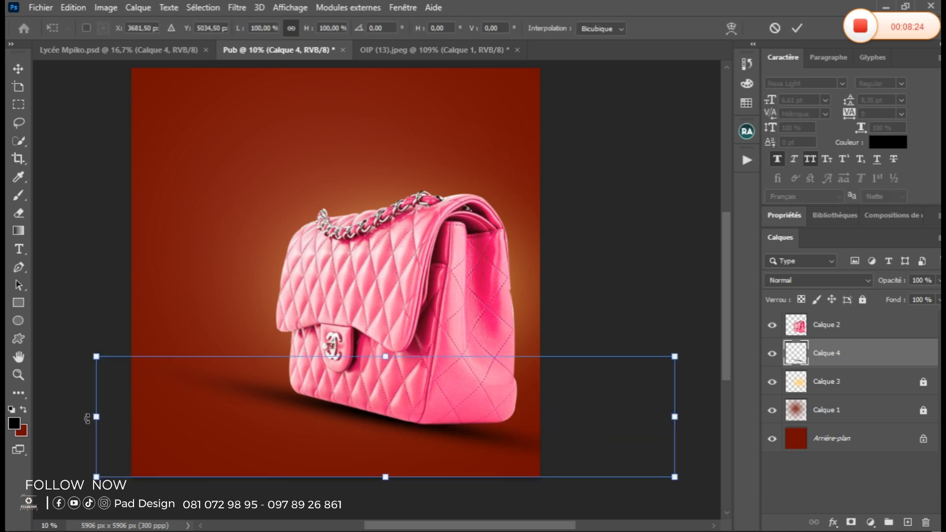
pyautogui.moveTo(88, 418); pyautogui.dragTo(130, 416)
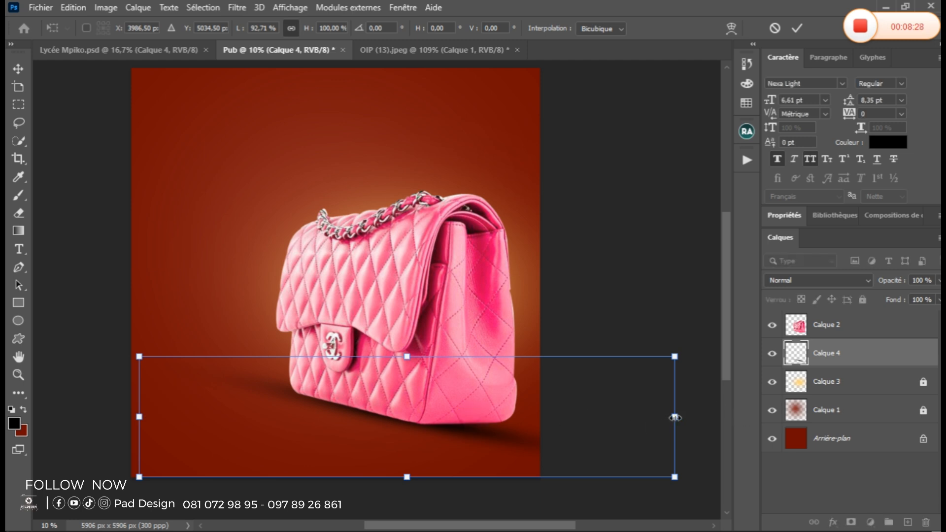
pyautogui.moveTo(675, 417); pyautogui.dragTo(647, 417)
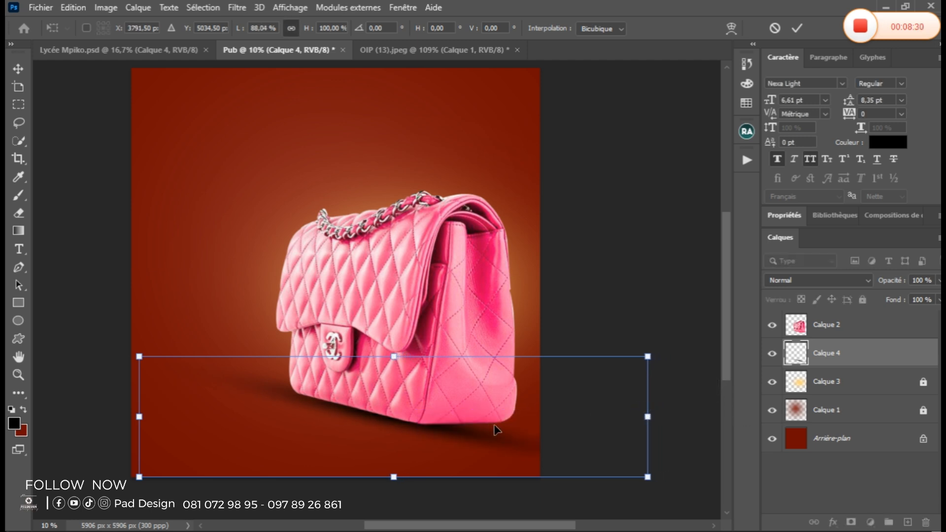
pyautogui.moveTo(496, 430); pyautogui.dragTo(500, 430)
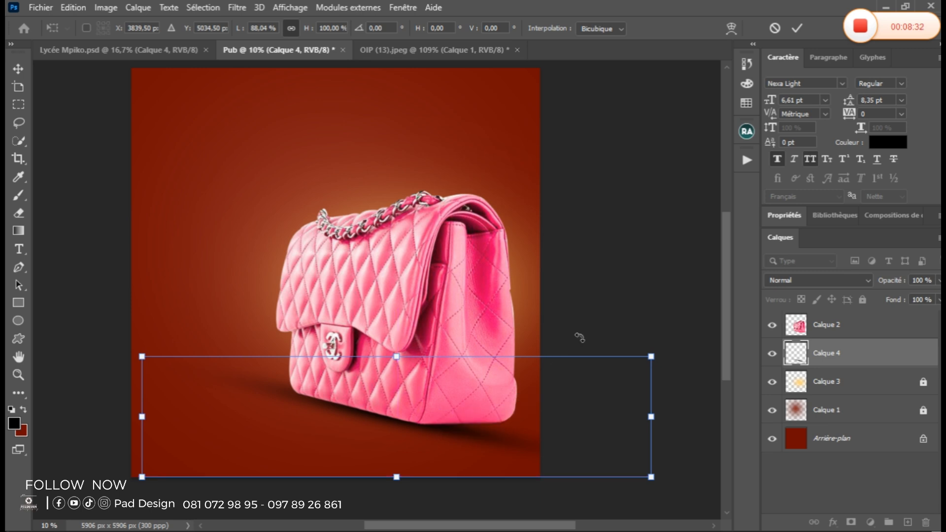
pyautogui.click(796, 30)
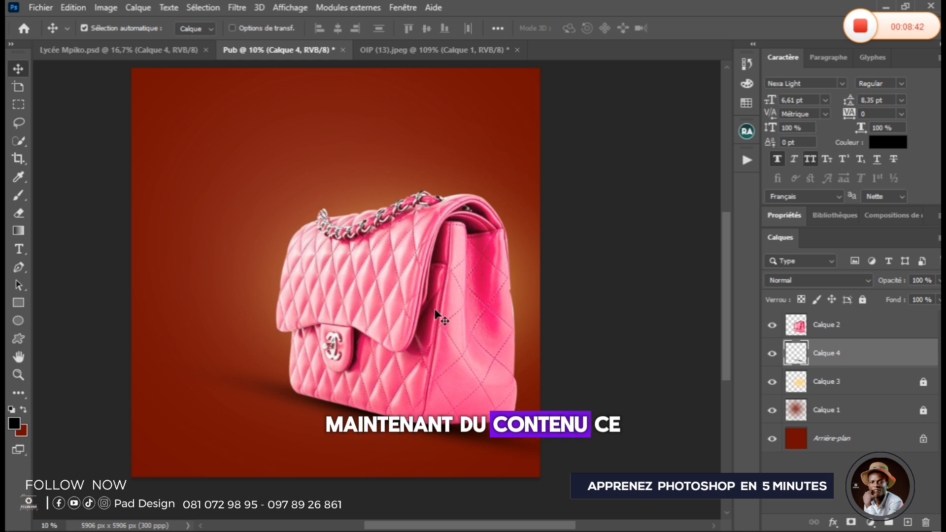
# - Load the handbag layer's pixels as a selection and add a new layer above it
pyautogui.click(519, 299)
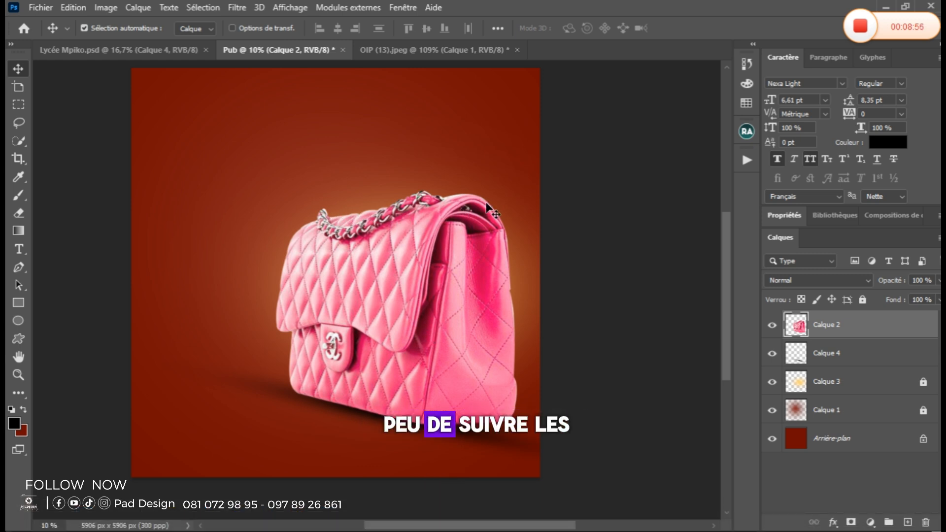
pyautogui.keyDown('ctrl'); pyautogui.click(795, 326); pyautogui.keyUp('ctrl')
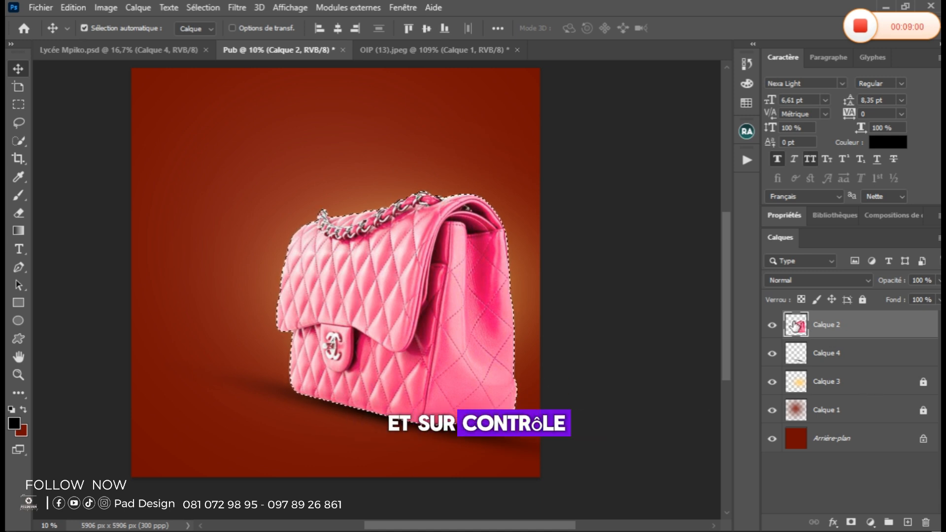
pyautogui.rightClick(797, 329)
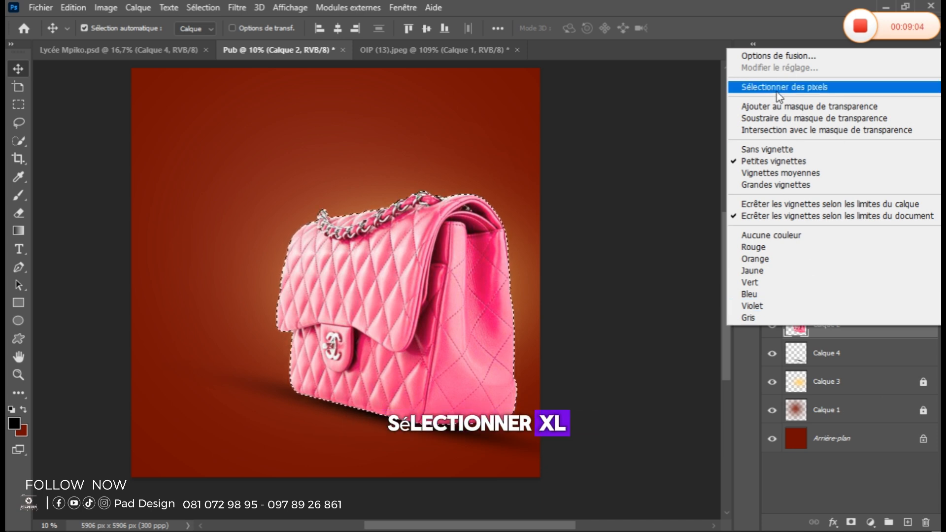
pyautogui.click(880, 491)
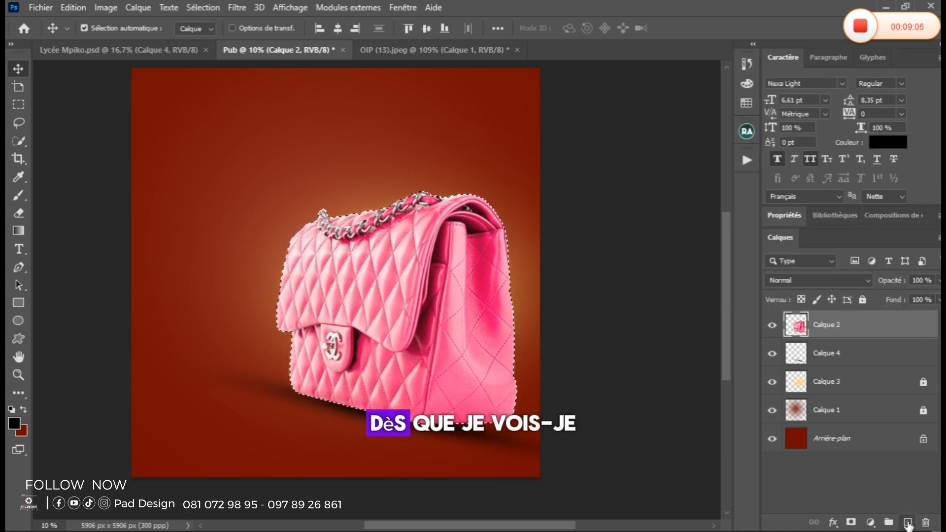
pyautogui.click(908, 522)
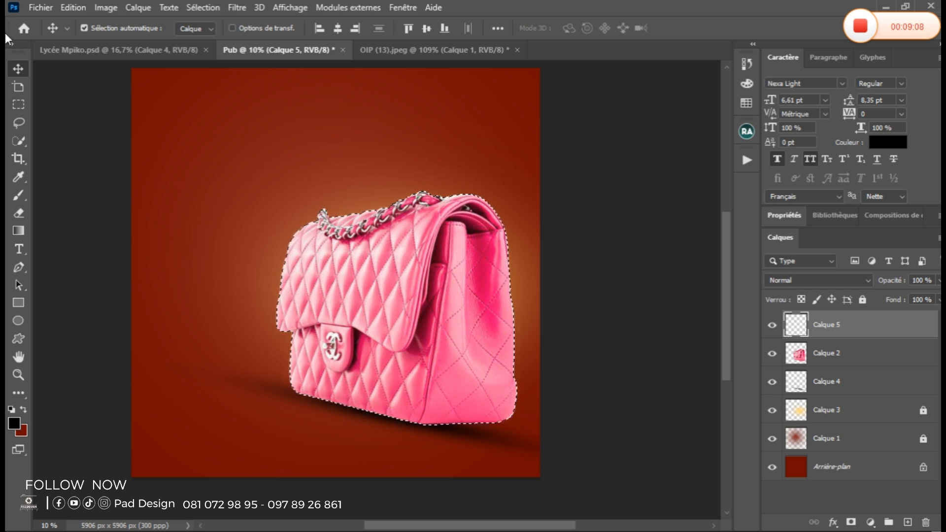
# - Stroke the handbag selection on the new layer with a 7 px white ffffff contour positioned outside, and deselect
pyautogui.click(15, 106)
pyautogui.rightClick(320, 260)
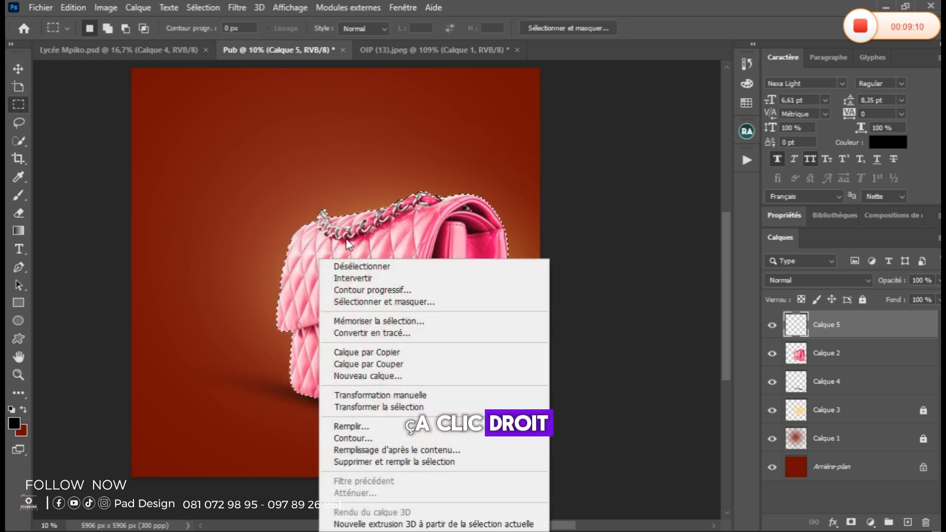
pyautogui.click(345, 440)
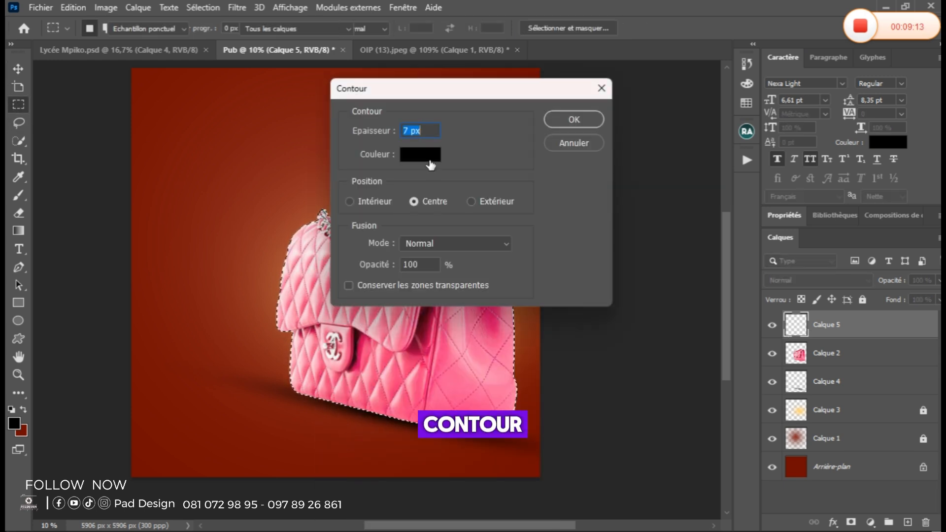
pyautogui.click(428, 153)
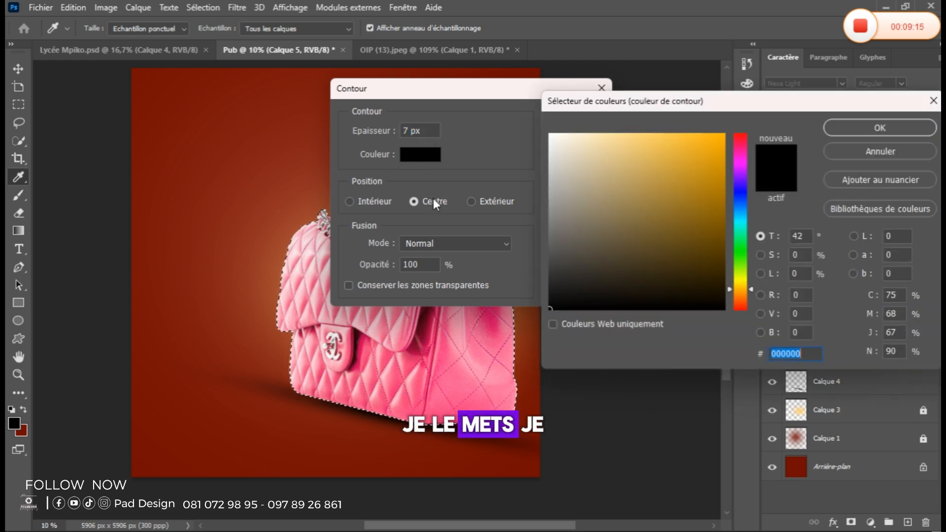
pyautogui.write('ffffff')
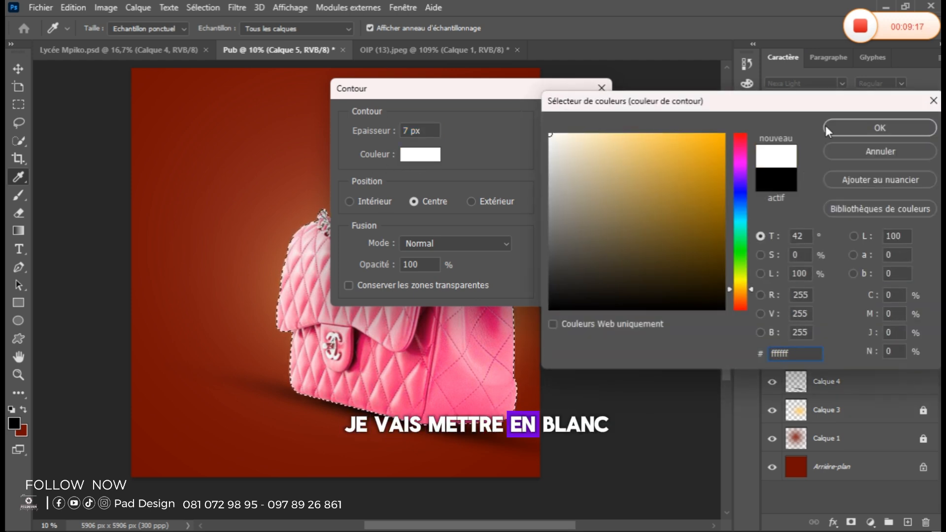
pyautogui.click(830, 129)
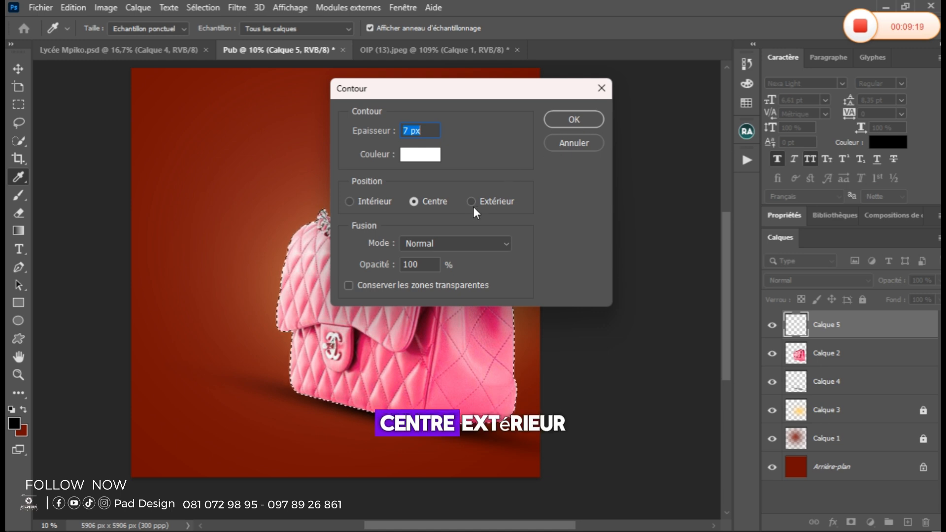
pyautogui.click(472, 202)
pyautogui.click(572, 119)
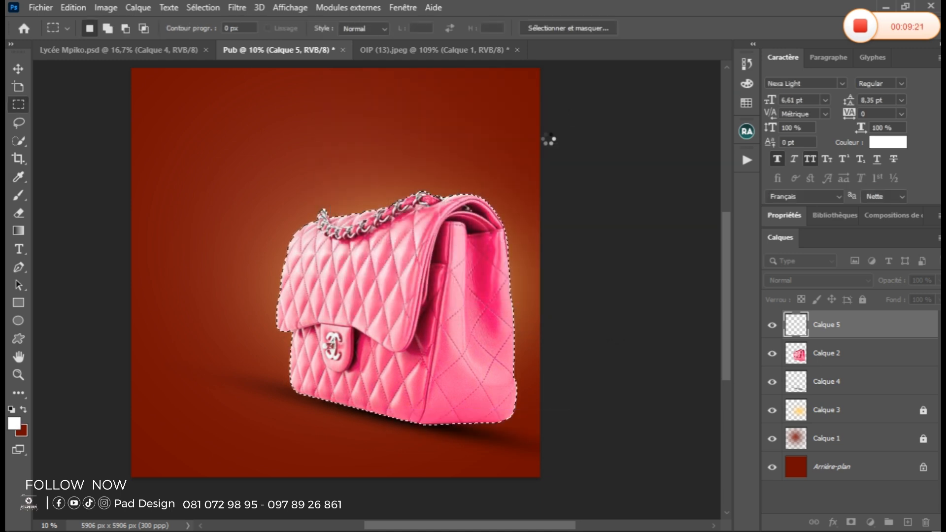
pyautogui.hotkey('ctrl', 'd')
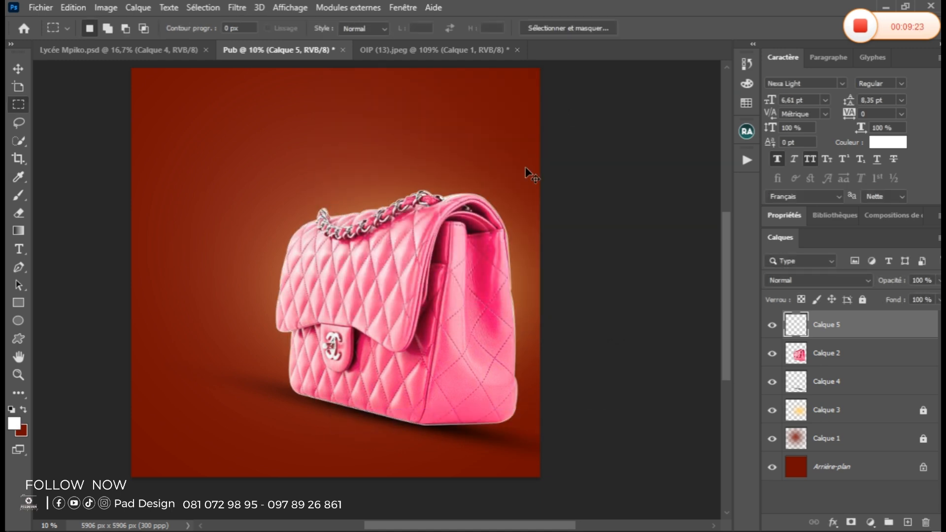
# - Scale the white outline proportionally to about 104% around the handbag
pyautogui.hotkey('ctrl', 't')
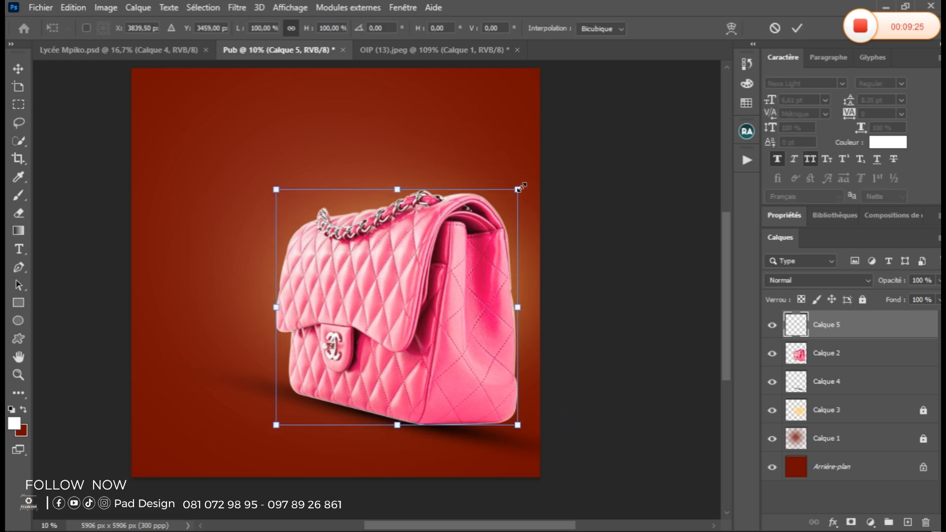
pyautogui.moveTo(521, 187); pyautogui.dragTo(523, 185)
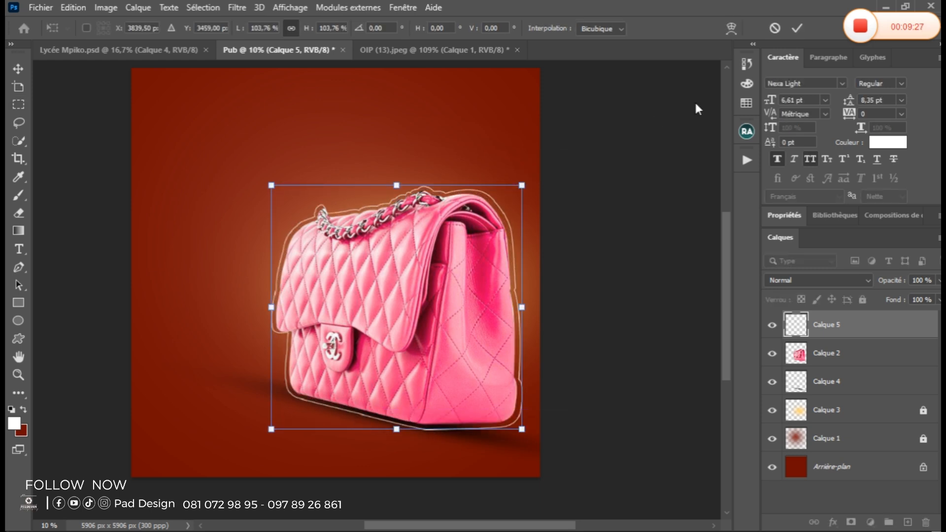
pyautogui.click(803, 30)
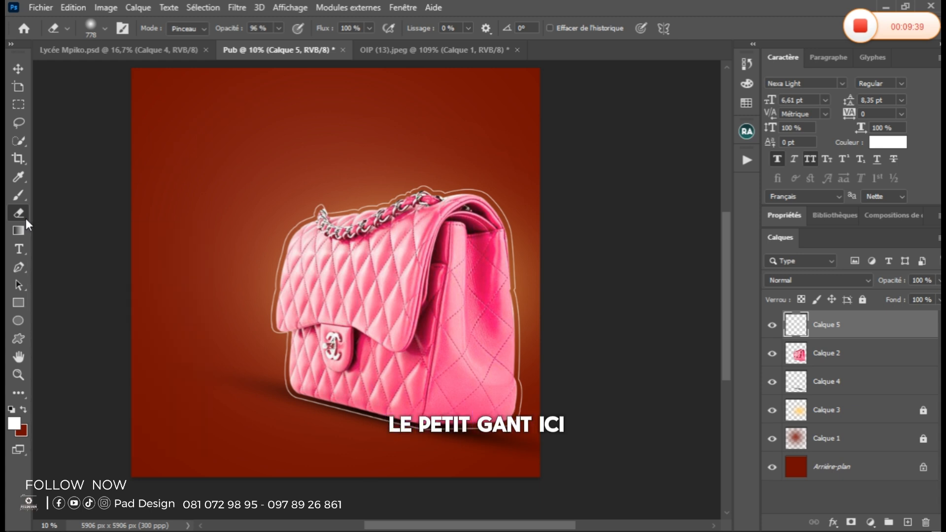
# - Set the 778 px eraser to 100% hardness and erase the white outline around the handbag's left flap corner
pyautogui.rightClick(321, 308)
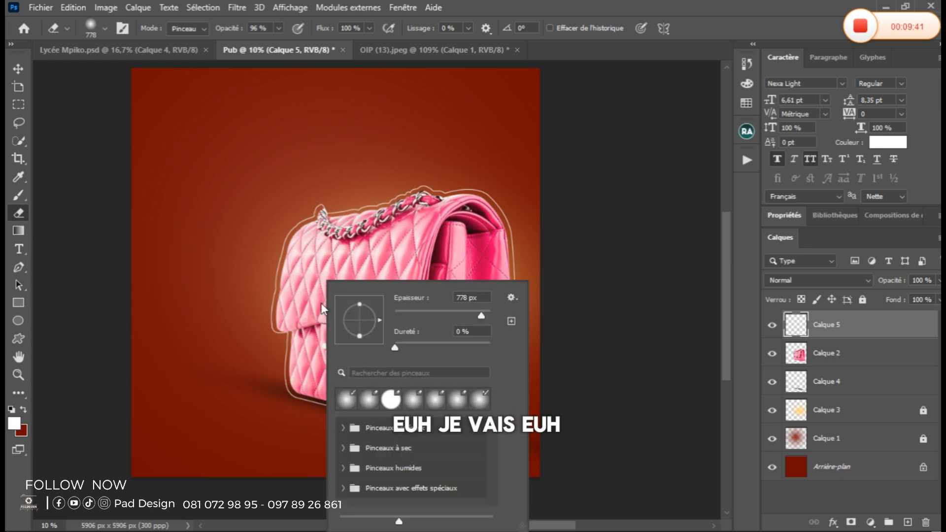
pyautogui.moveTo(394, 348); pyautogui.dragTo(454, 348)
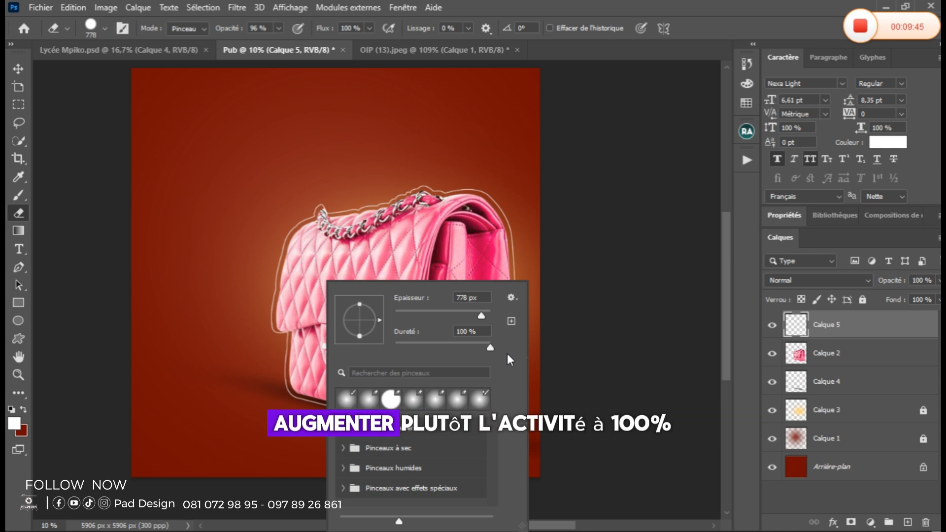
pyautogui.click(467, 331)
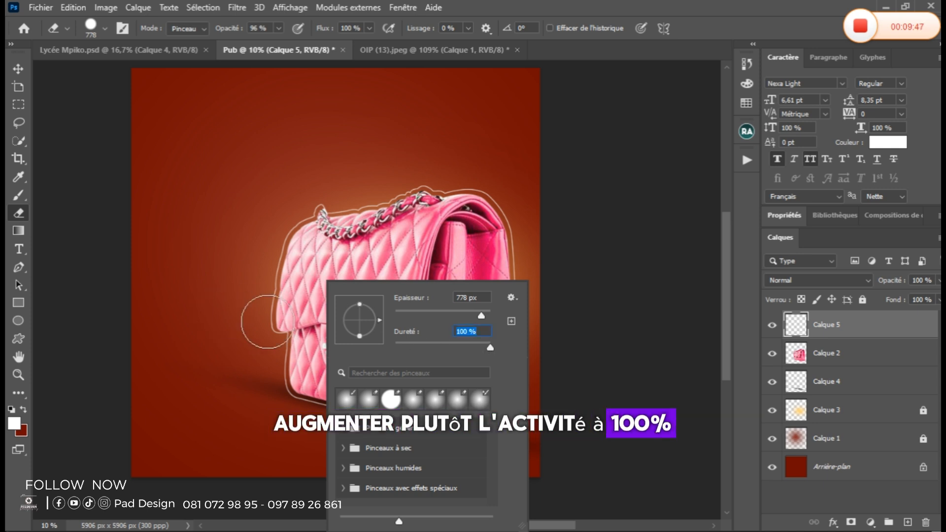
pyautogui.click(279, 331)
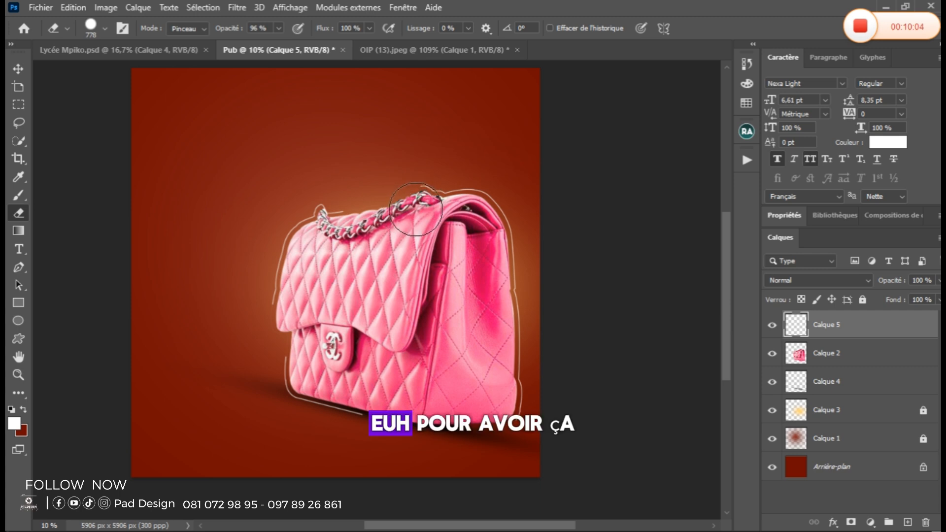
pyautogui.press('v')
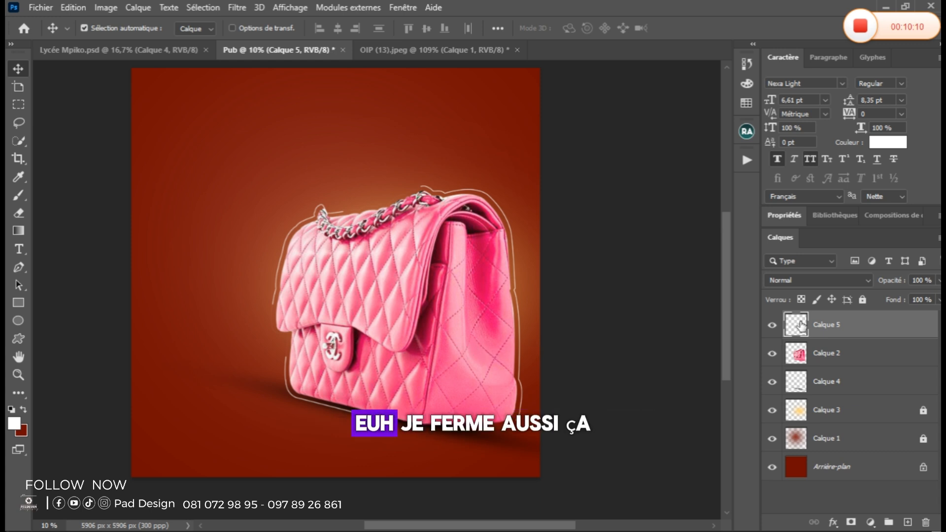
# - Lock the white outline layer and draw a rectangle about 5495 × 5465 px just inside the canvas edges
pyautogui.click(862, 300)
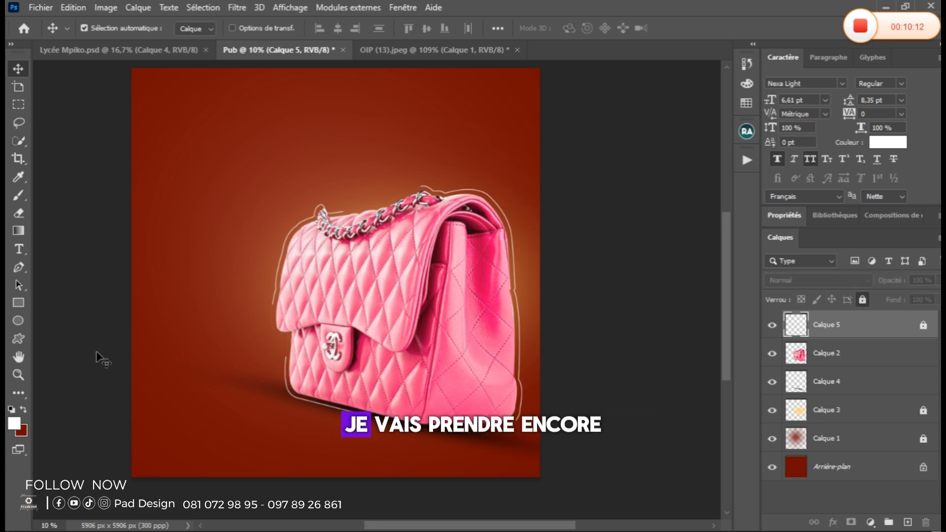
pyautogui.click(20, 303)
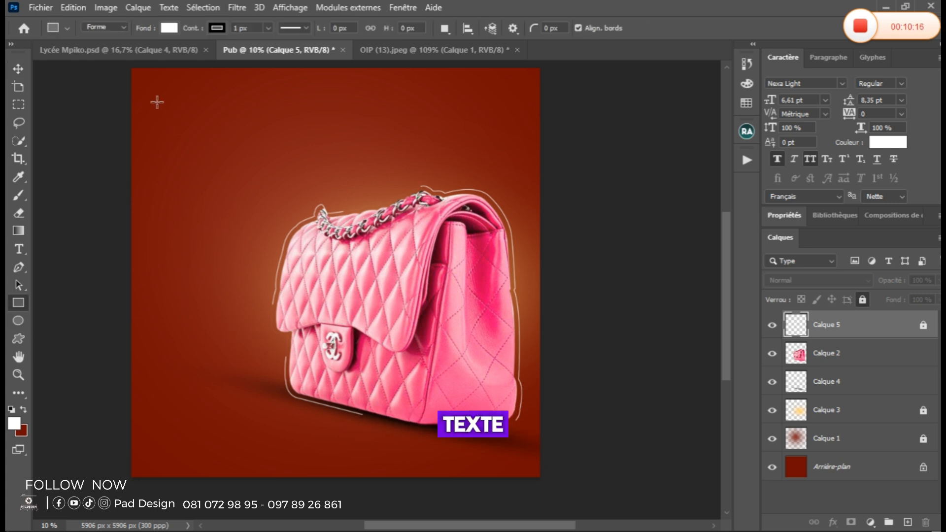
pyautogui.moveTo(143, 83); pyautogui.dragTo(524, 462)
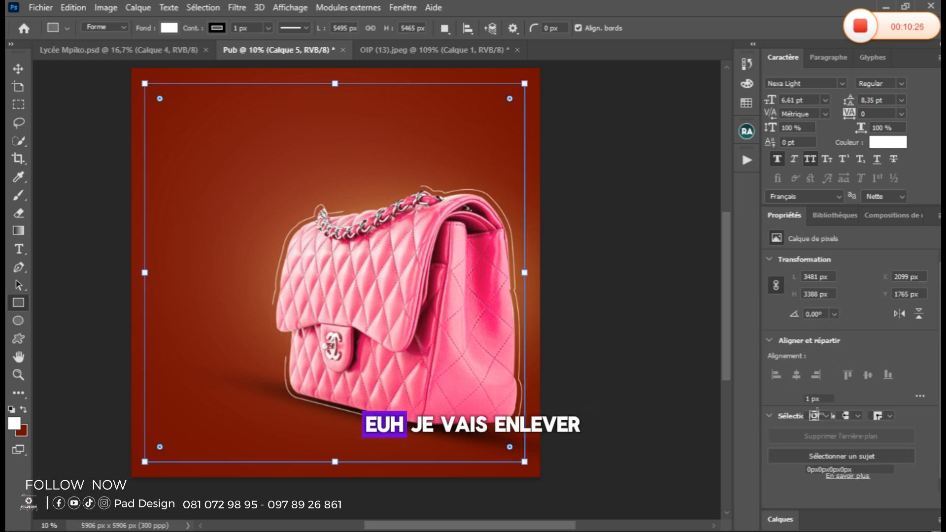
# - Remove the large rectangle's fill and give it a 7 px white contour
pyautogui.click(819, 359)
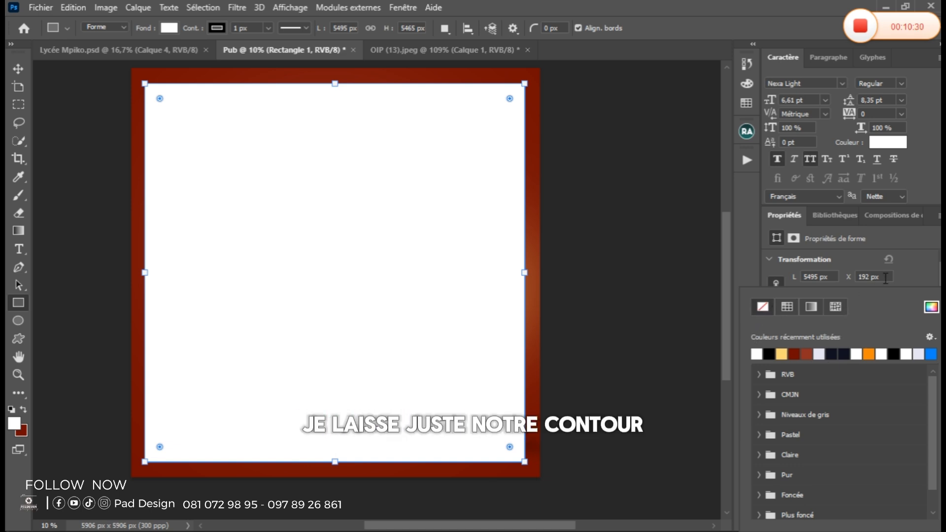
pyautogui.click(763, 306)
pyautogui.click(902, 286)
pyautogui.click(817, 379)
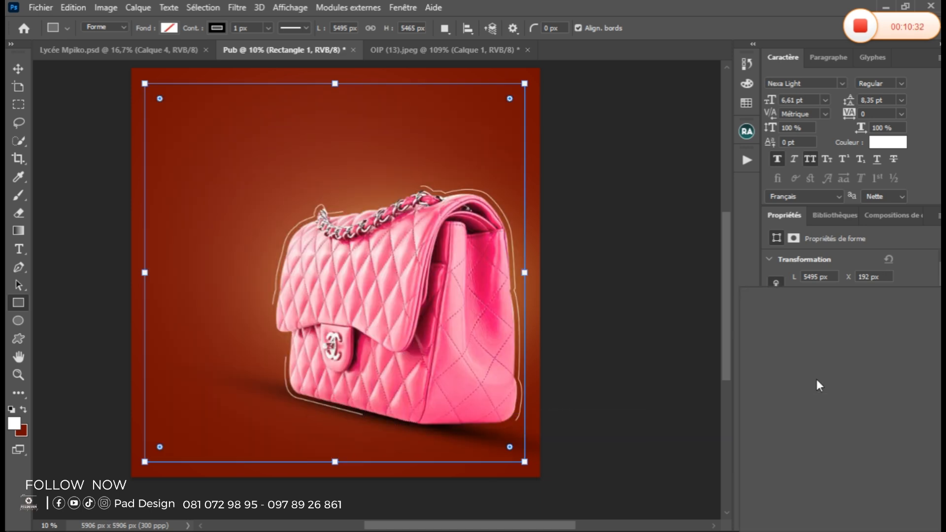
pyautogui.click(924, 256)
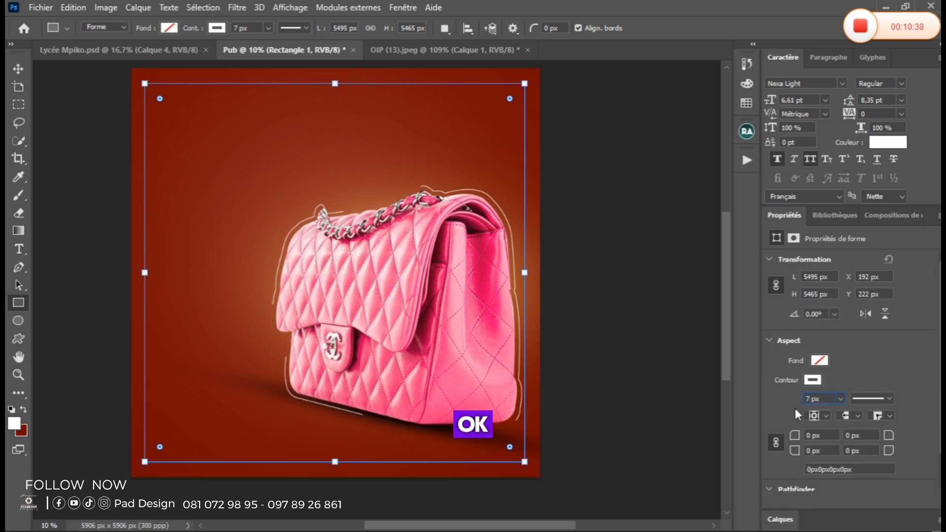
pyautogui.press('Return')
pyautogui.press('v')
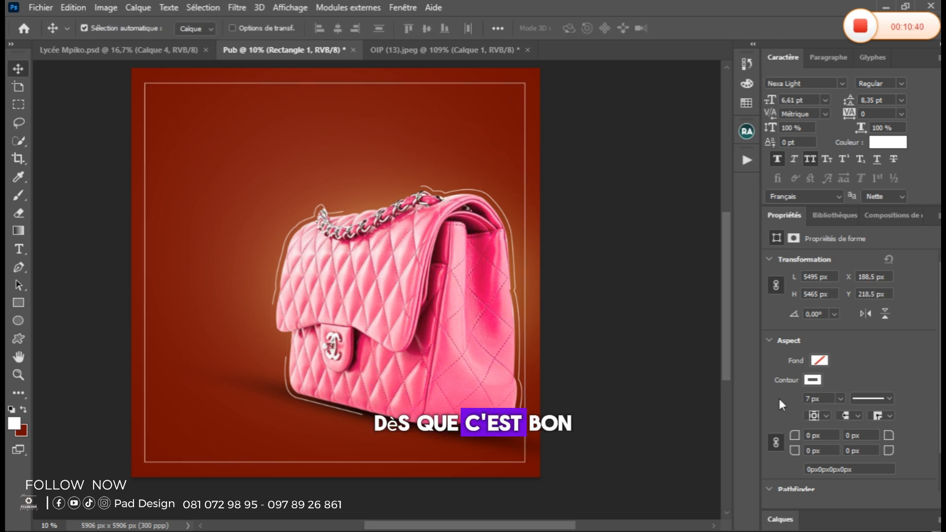
# - Rasterize the frame layer and delete the frame's lower-right section, from below its upper-right corner to near the bottom edge's end
pyautogui.click(780, 520)
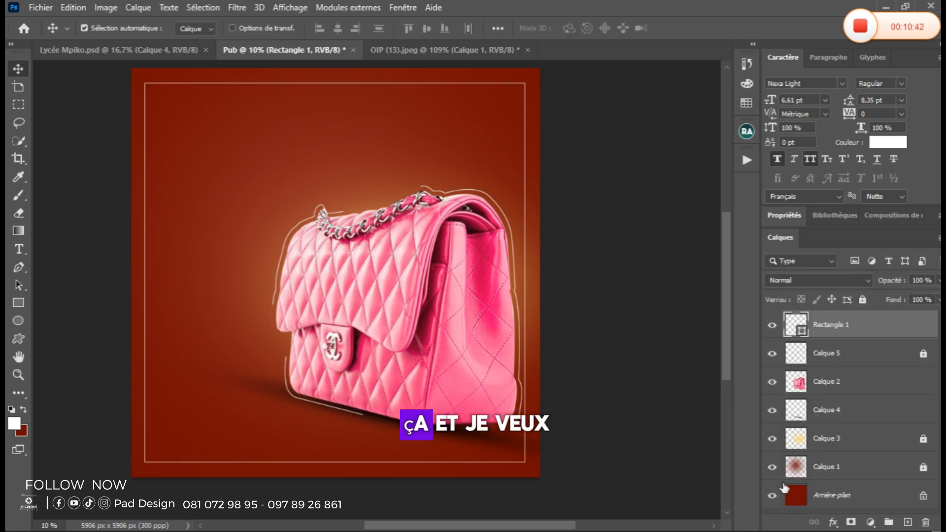
pyautogui.rightClick(850, 330)
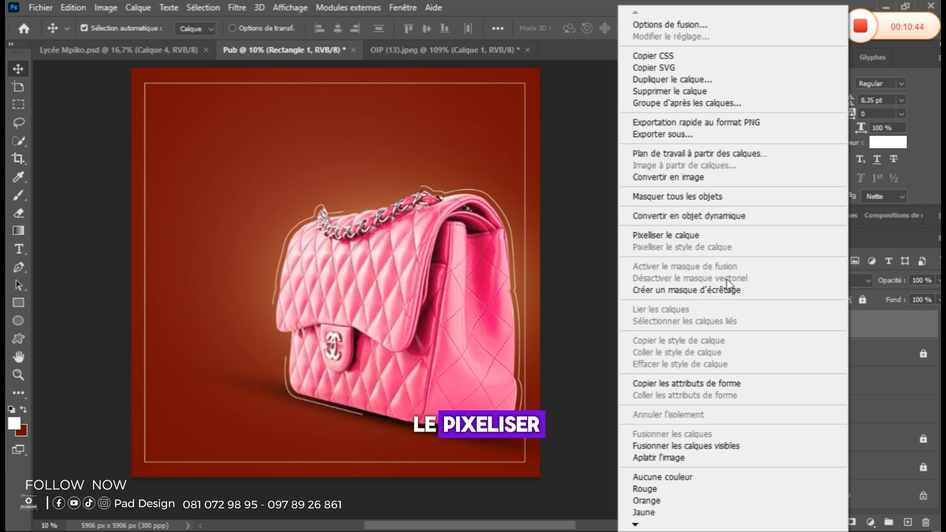
pyautogui.click(700, 237)
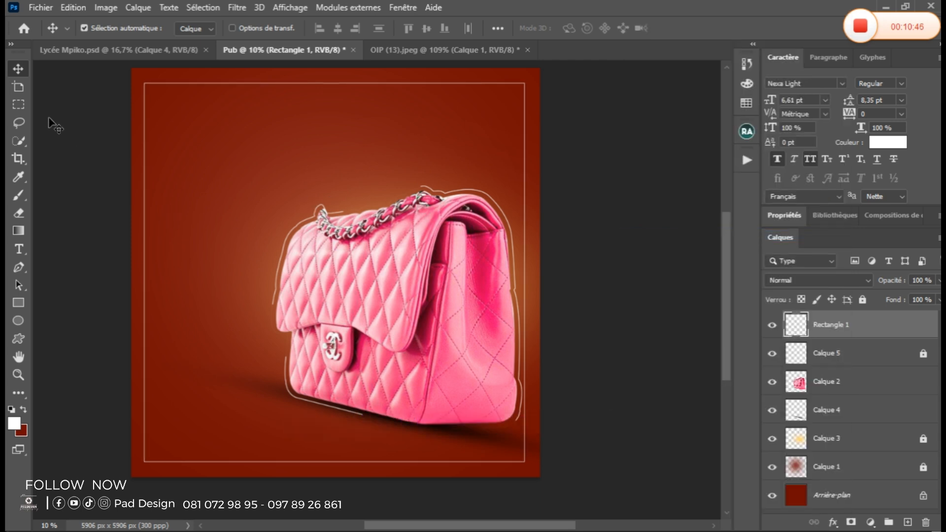
pyautogui.click(18, 104)
pyautogui.moveTo(476, 144); pyautogui.dragTo(575, 490)
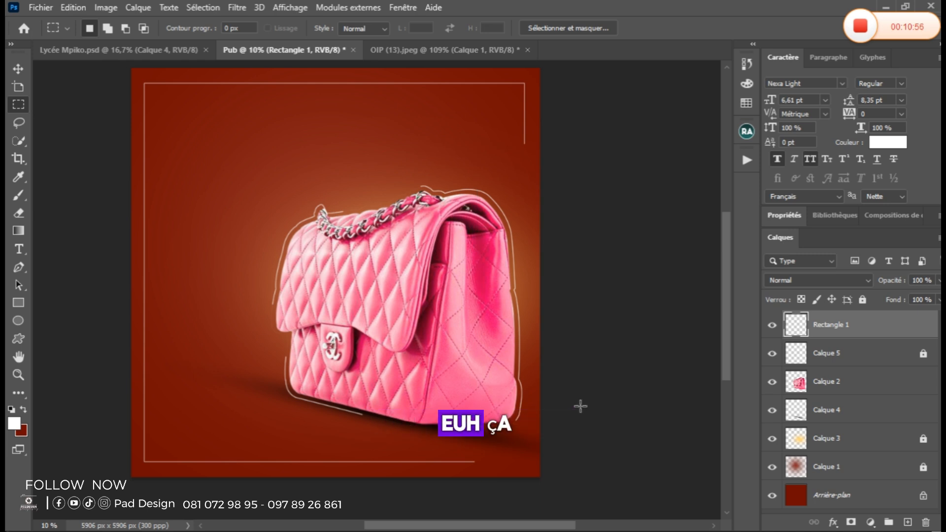
# - Centre the frame horizontally on the whole canvas, clear the selection and lock the frame layer
pyautogui.hotkey('ctrl', 'a')
pyautogui.press('v')
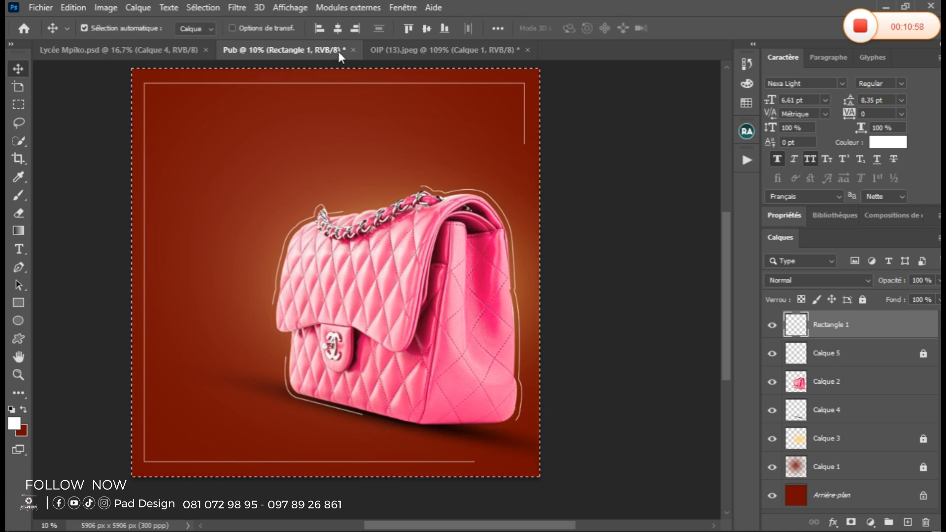
pyautogui.click(338, 28)
pyautogui.press('ctrl')
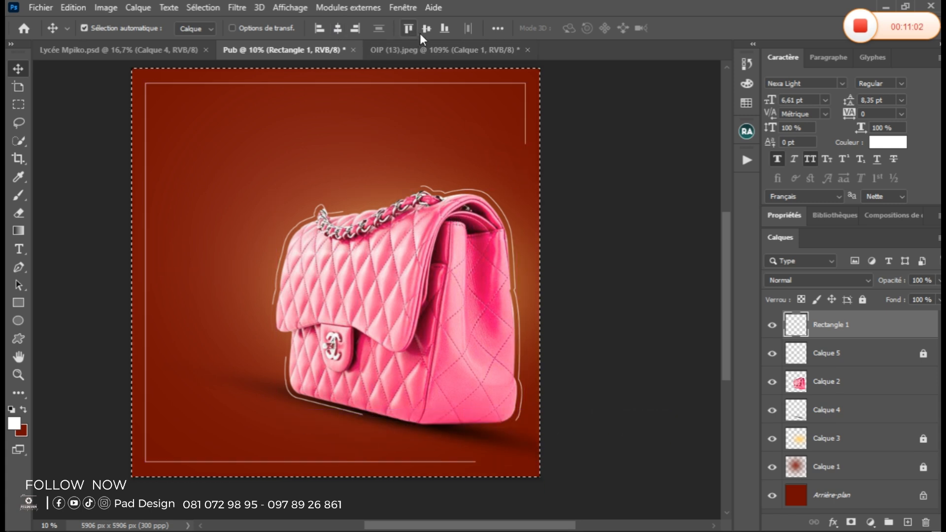
pyautogui.hotkey('ctrl', 'd')
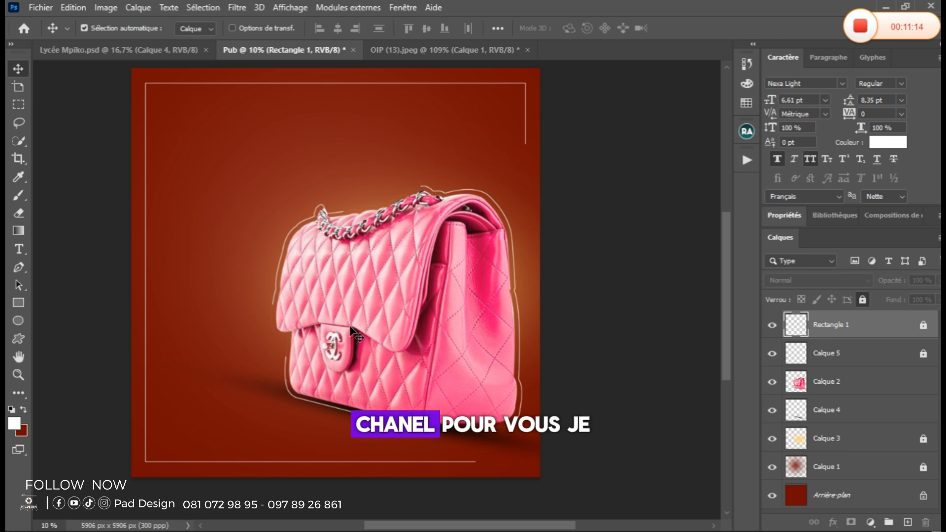
# - Add the white text CHANEL at 225 pt above the handbag, with faux bold and all caps turned off
pyautogui.click(279, 131)
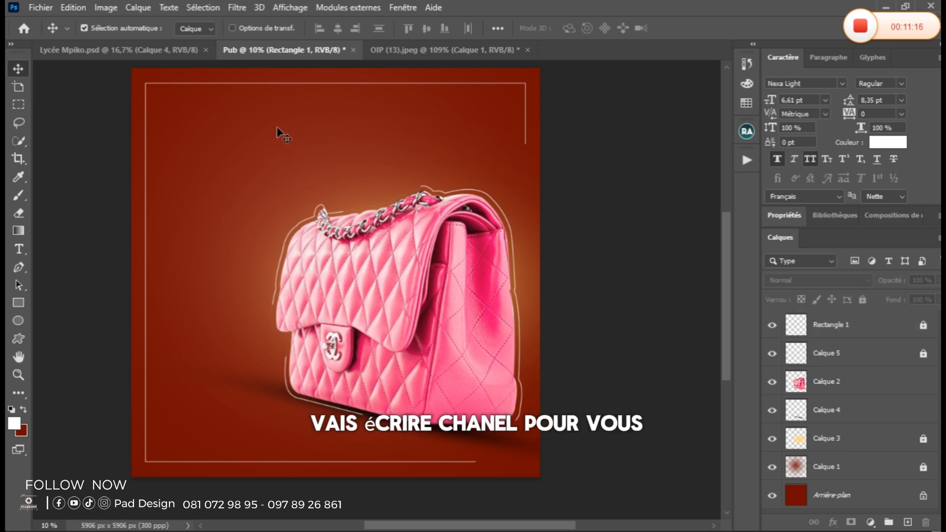
pyautogui.press('t')
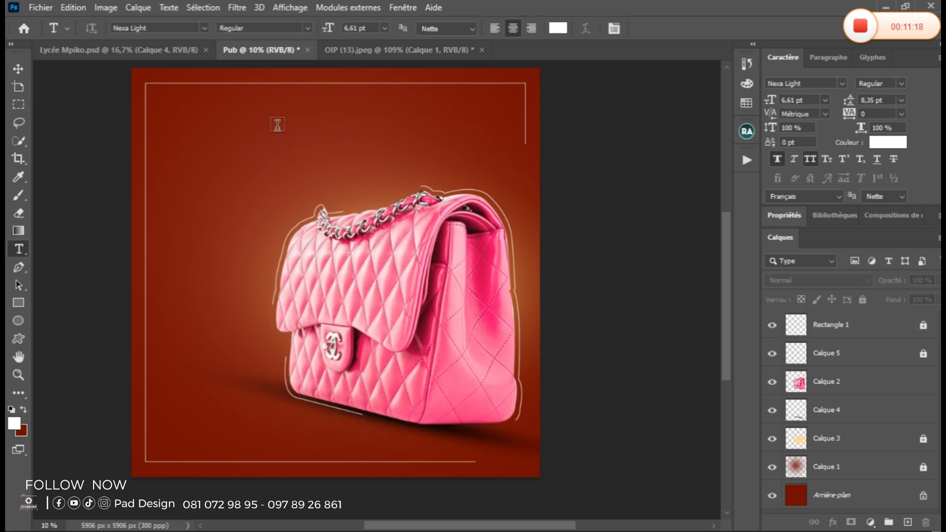
pyautogui.click(278, 125)
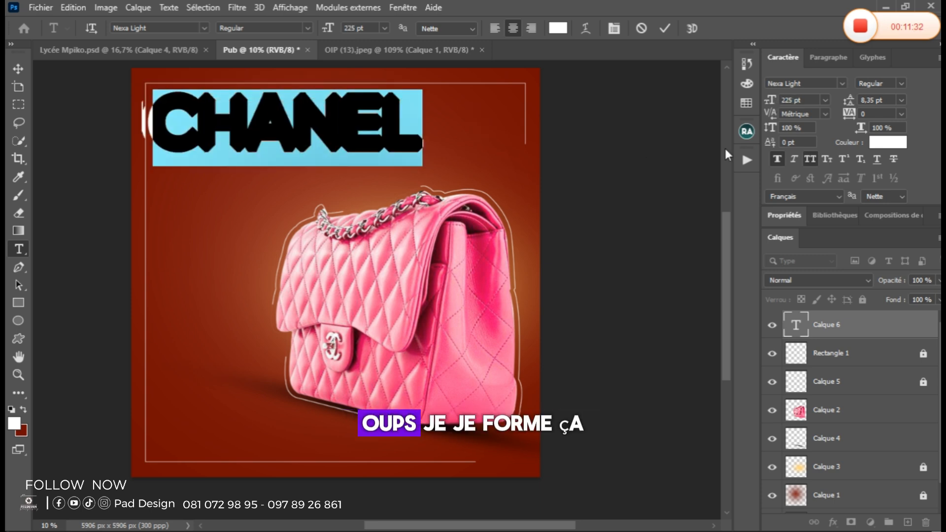
pyautogui.click(777, 159)
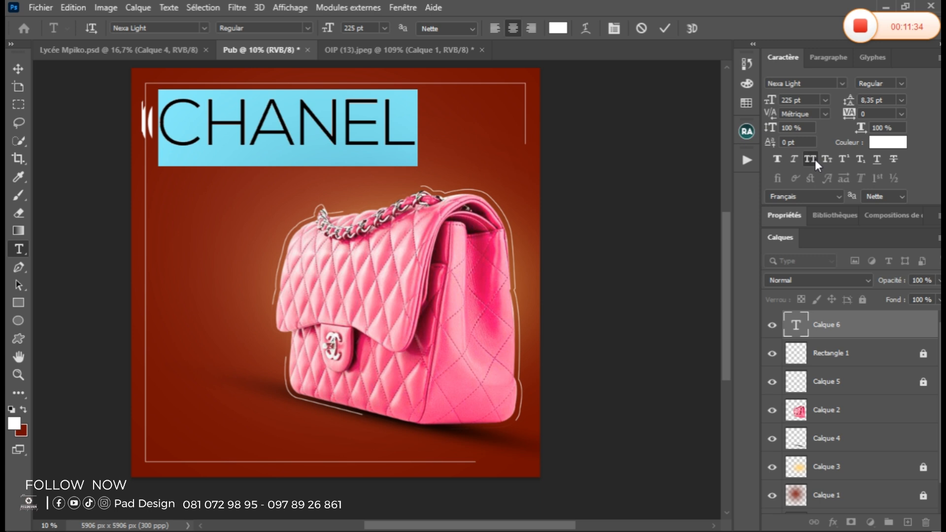
# - Set the CHANEL text's font to Nimbus Sans Becker PBla Regular and place it inside the frame's upper-left corner
pyautogui.click(827, 83)
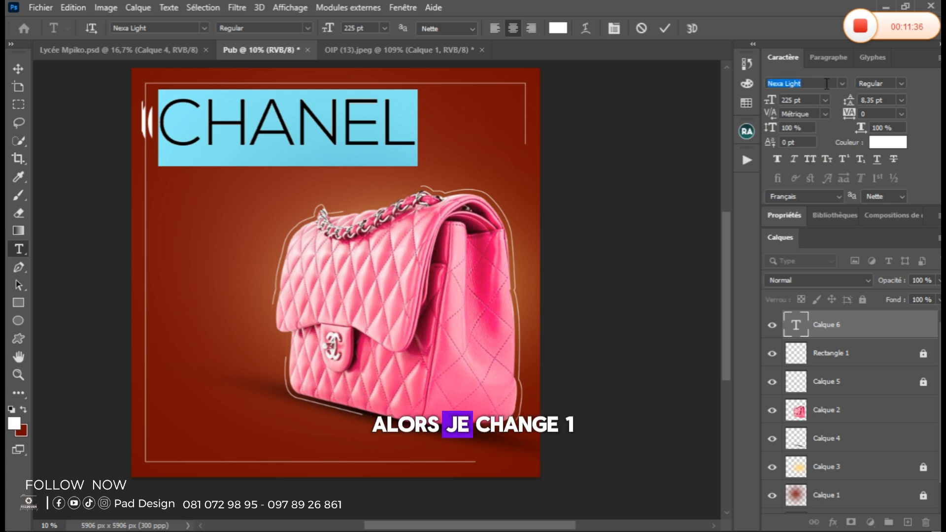
pyautogui.write('ns')
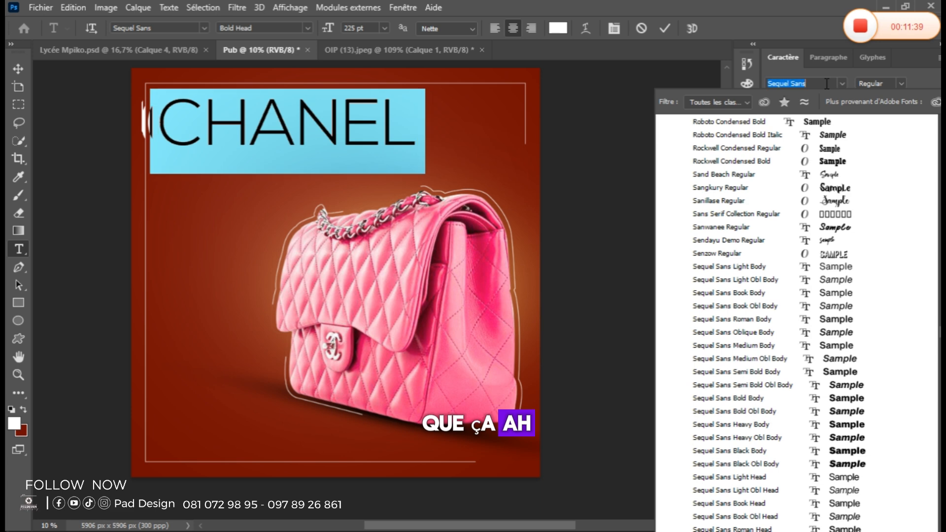
pyautogui.press('BackSpace')
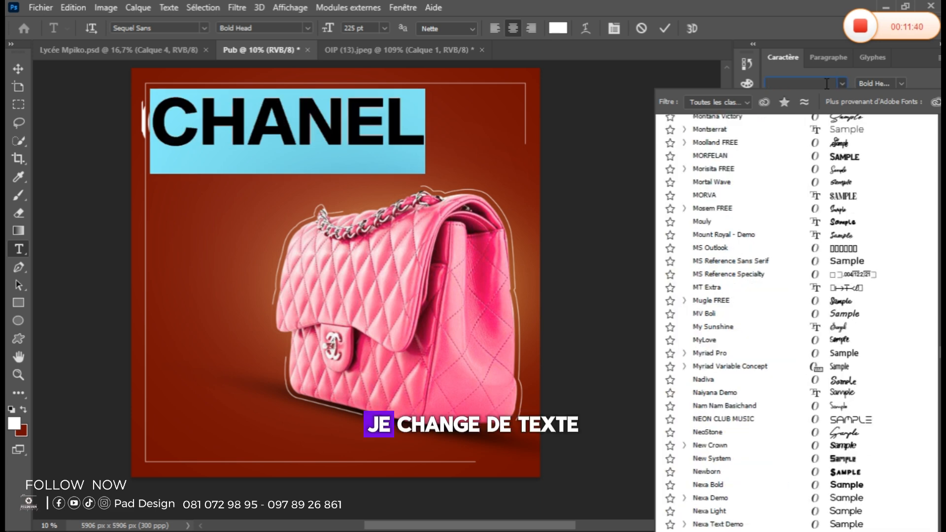
pyautogui.write('N')
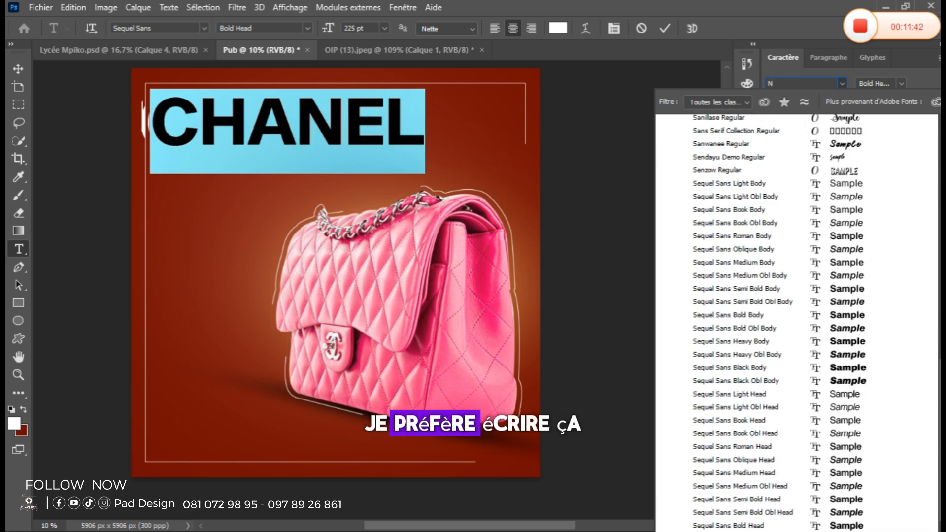
pyautogui.write('imbus Sans Bec...')
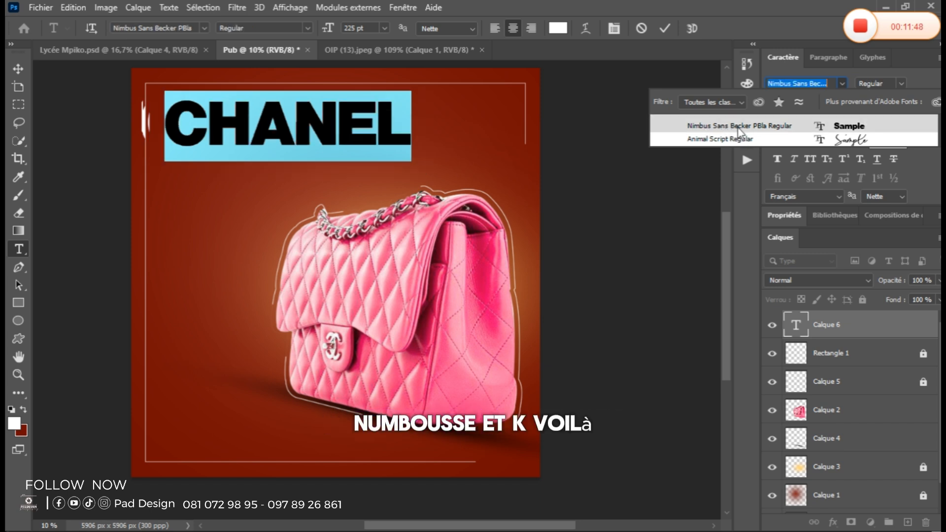
pyautogui.click(739, 129)
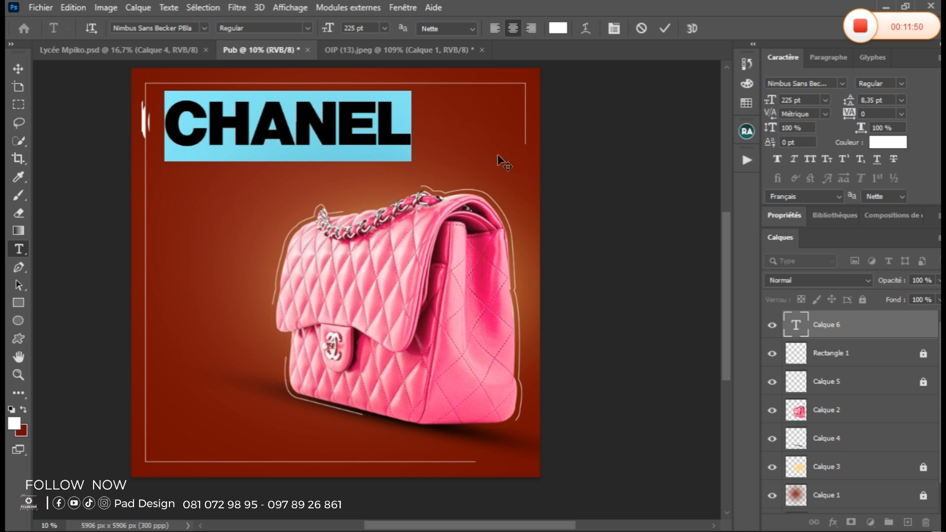
pyautogui.moveTo(486, 155); pyautogui.dragTo(480, 156)
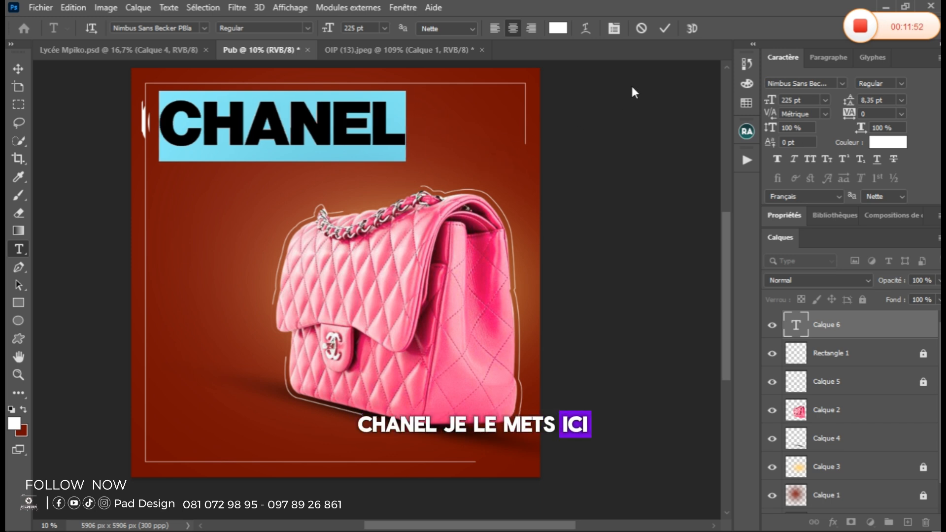
pyautogui.click(665, 29)
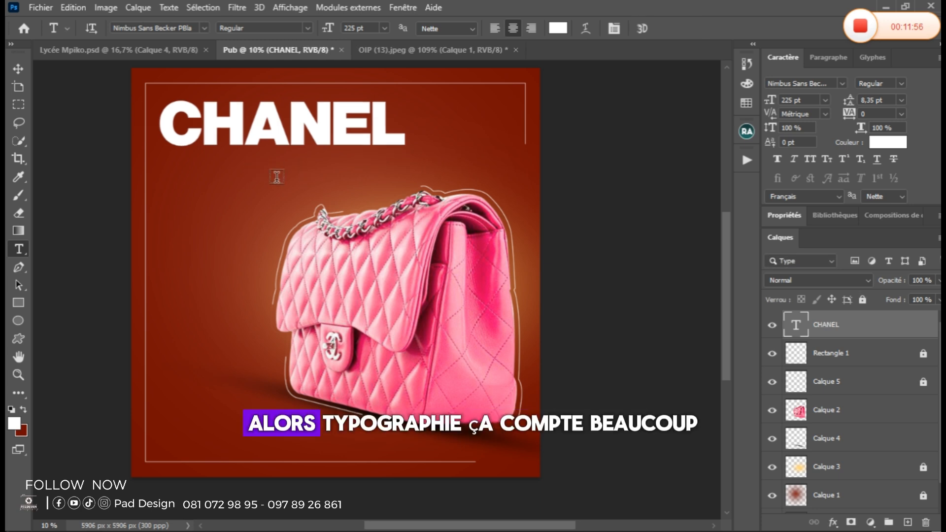
# - Add a second text line reading Vous at 225 pt directly below CHANEL
pyautogui.click(230, 189)
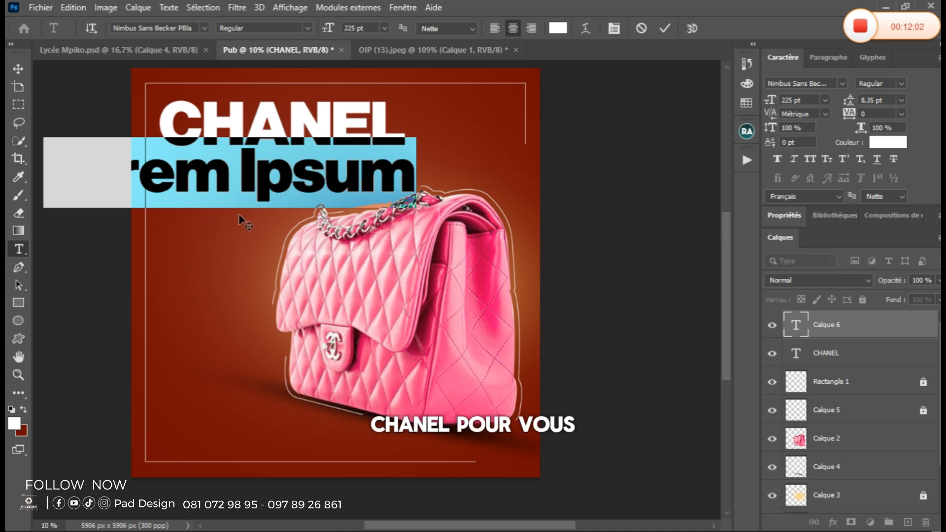
pyautogui.write('Vo')
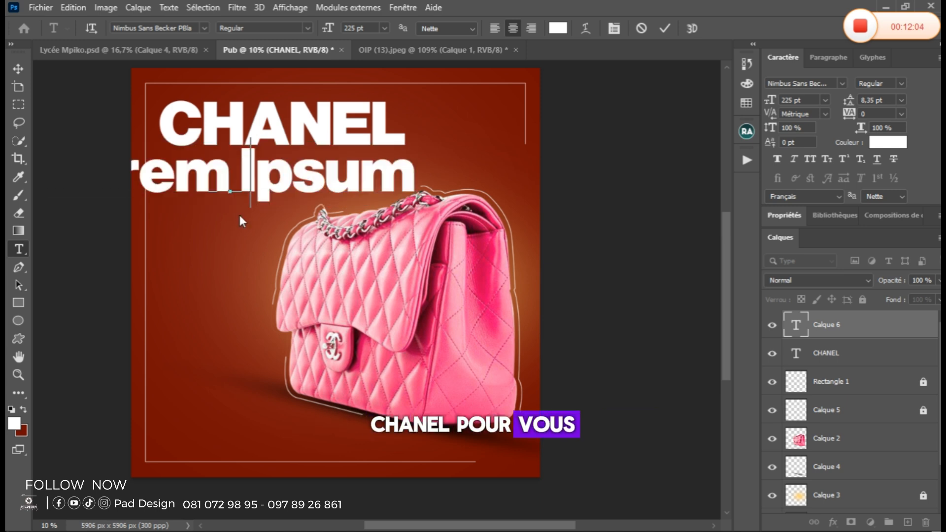
pyautogui.write('us')
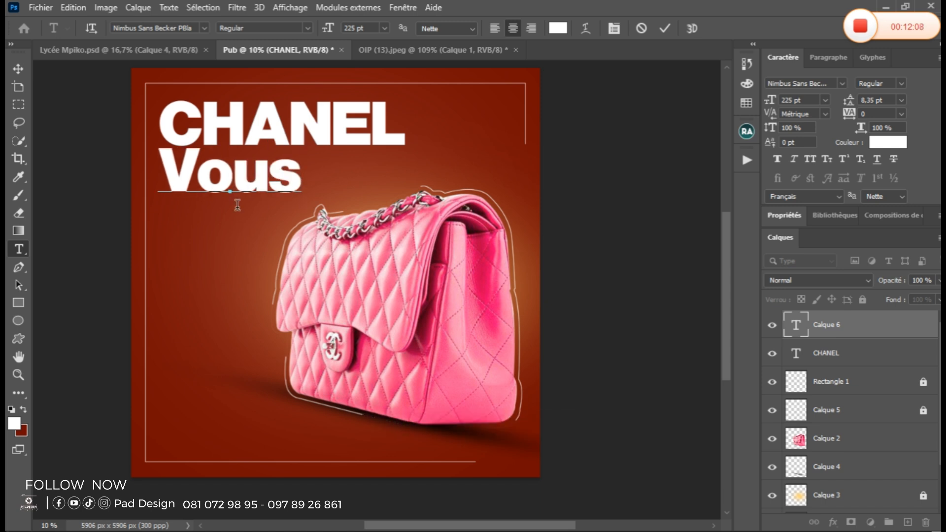
# - Change the second line to lowercase vous and position it under CHANEL, aligned with the heading's right edge
pyautogui.moveTo(218, 257); pyautogui.dragTo(241, 255)
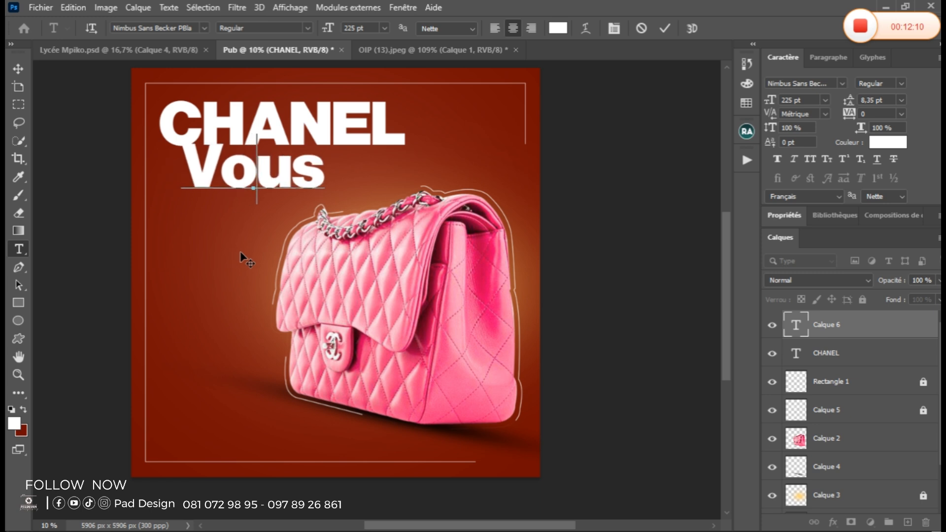
pyautogui.moveTo(225, 170); pyautogui.dragTo(201, 182)
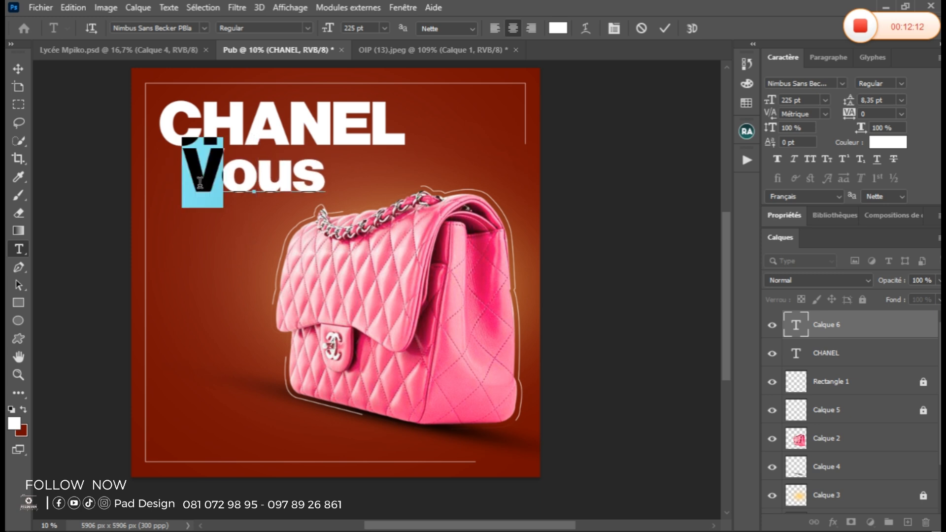
pyautogui.write('v')
pyautogui.moveTo(238, 235); pyautogui.dragTo(299, 234)
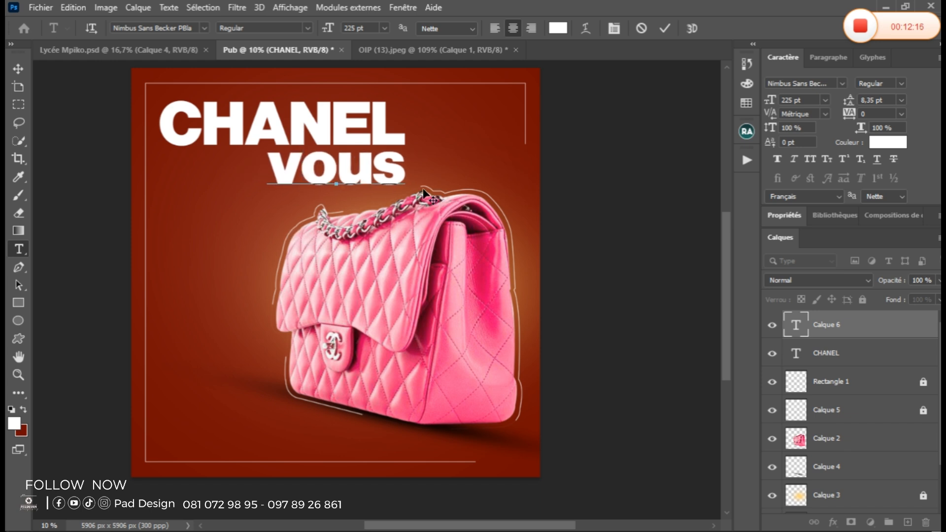
pyautogui.click(664, 28)
pyautogui.press('v')
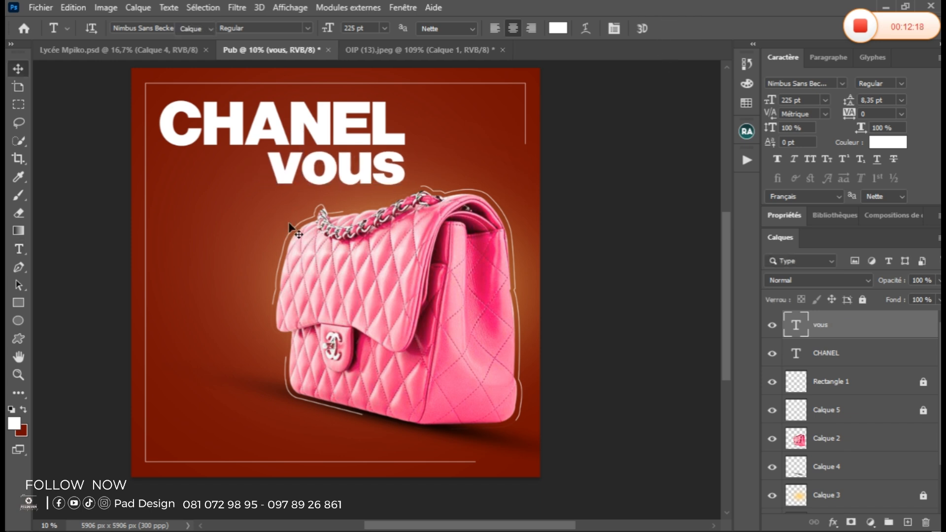
pyautogui.moveTo(313, 180); pyautogui.dragTo(316, 189)
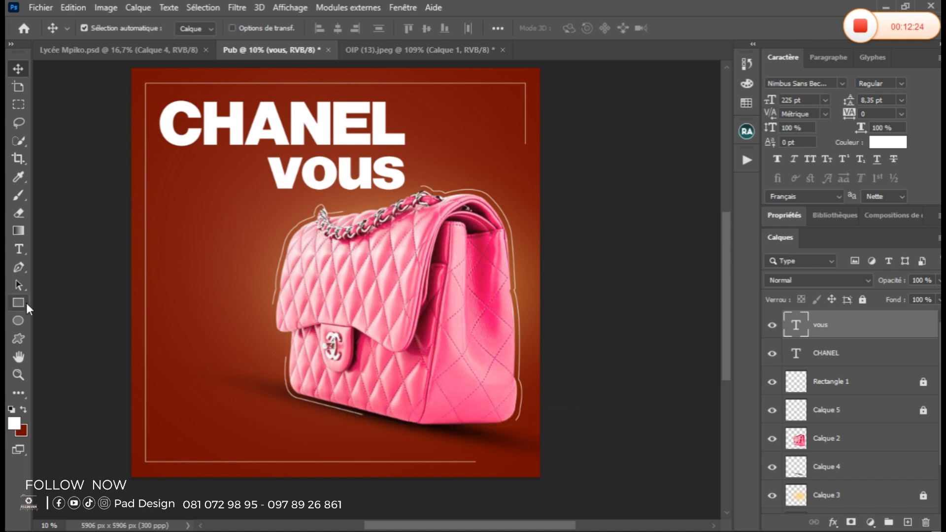
# - Draw a white-filled rectangle about 2237 × 608 px covering the word vous
pyautogui.press('u')
pyautogui.moveTo(256, 153); pyautogui.dragTo(411, 193)
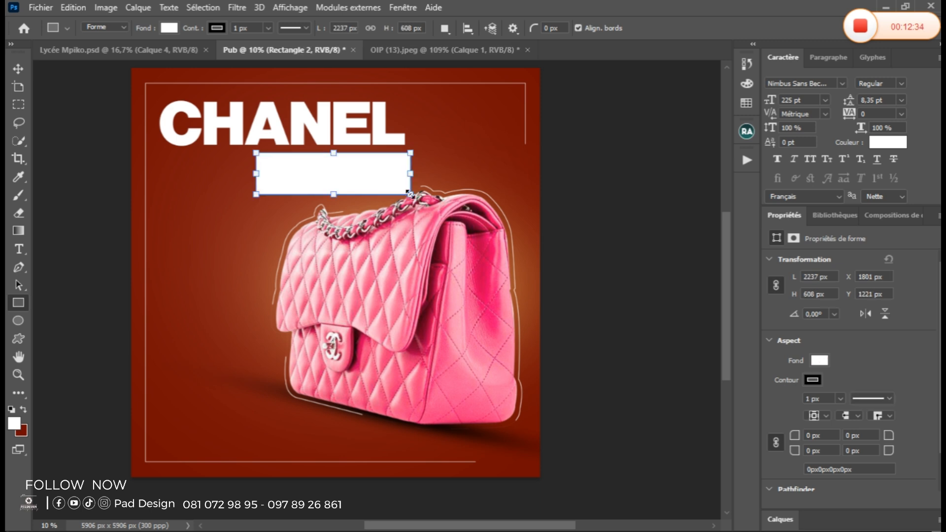
# - Narrow the white rectangle to about 1258 × 608 px and place it in the gap before vous, under CHANEL
pyautogui.press('v')
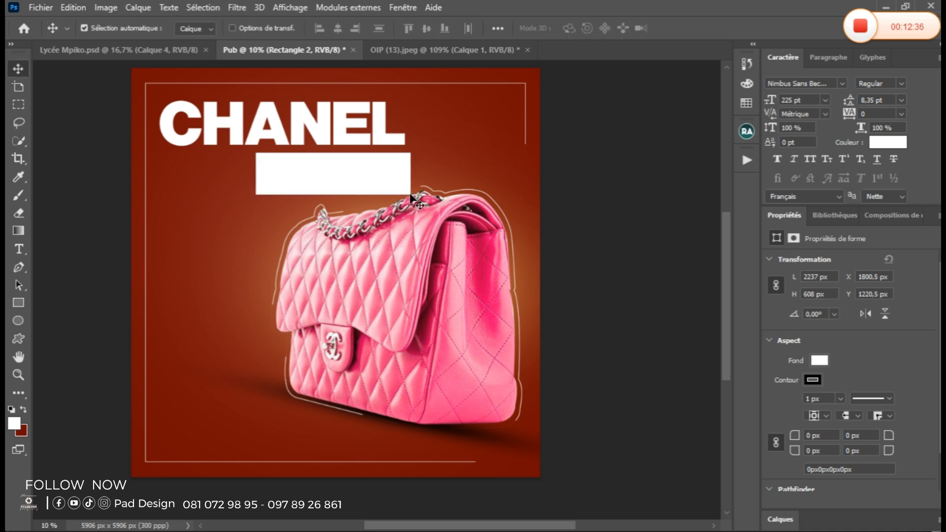
pyautogui.moveTo(377, 192); pyautogui.dragTo(219, 174)
pyautogui.hotkey('ctrl', 't')
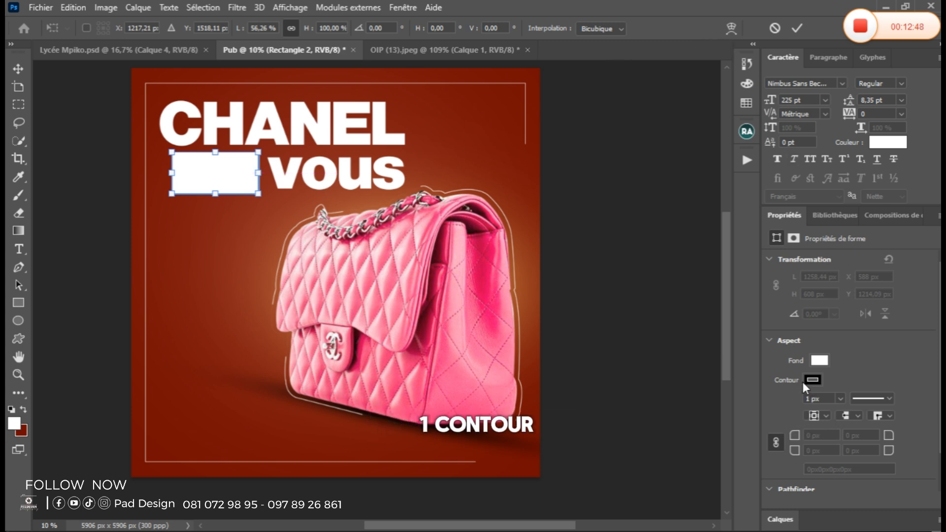
pyautogui.click(797, 28)
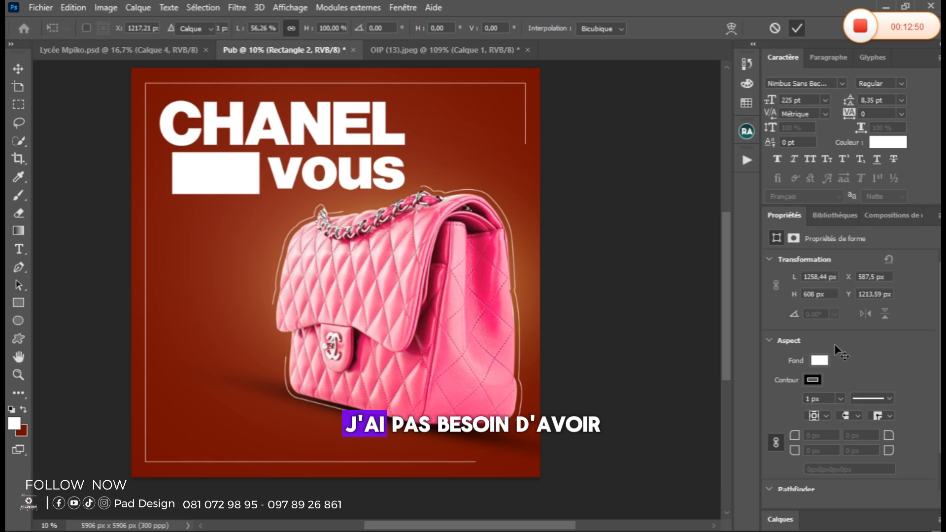
# - Remove the rectangle's stroke and fill it with the recently used orange
pyautogui.click(808, 382)
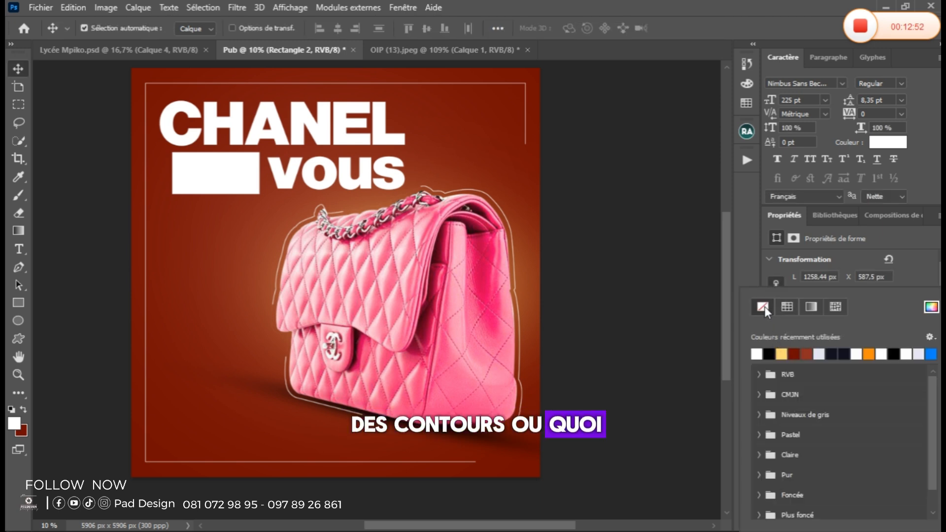
pyautogui.click(923, 283)
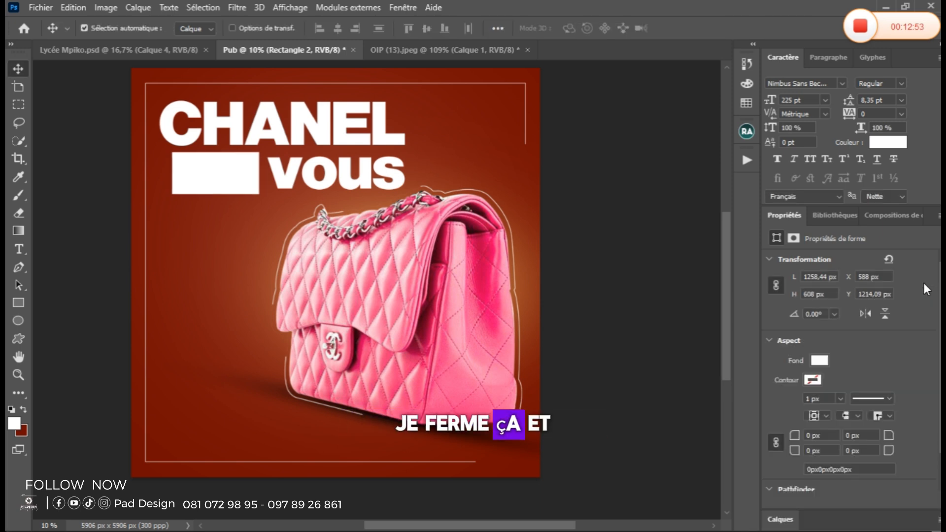
pyautogui.click(820, 361)
pyautogui.click(868, 354)
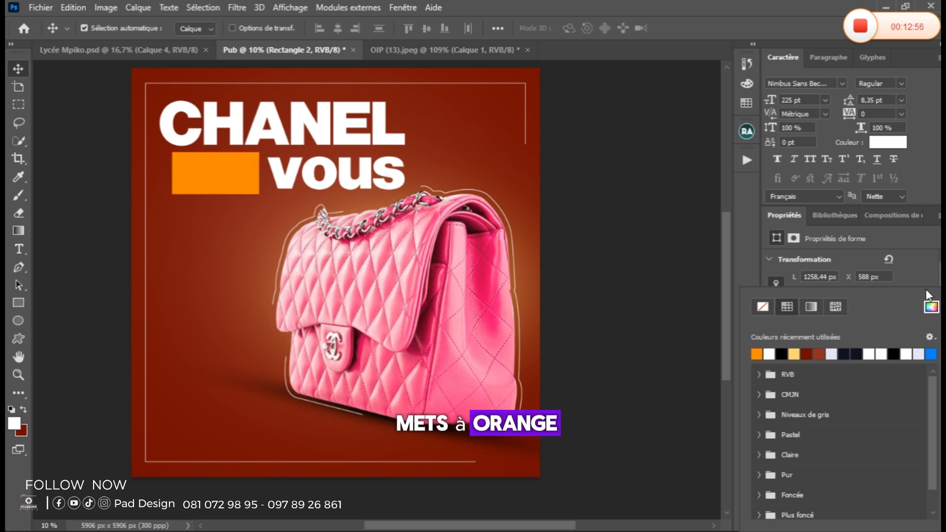
pyautogui.press('Return')
# - Round only the orange rectangle's lower-left corner to 173 px, with the other corners at 0 px, and nudge vous slightly left
pyautogui.click(817, 437)
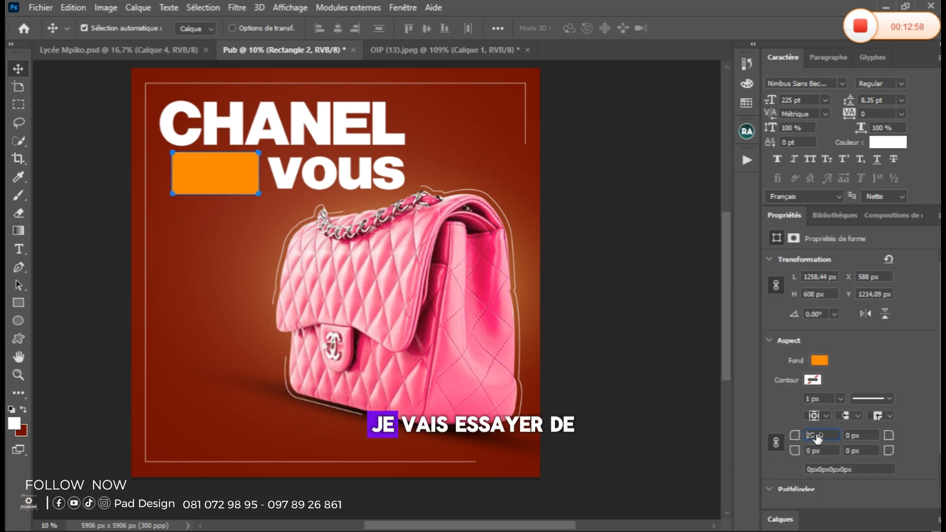
pyautogui.write('97')
pyautogui.press('Return')
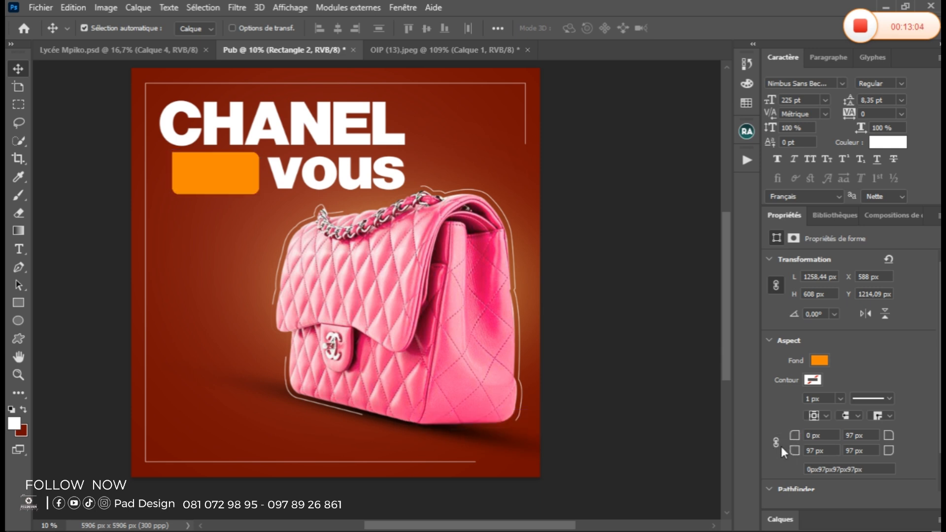
pyautogui.click(777, 444)
pyautogui.moveTo(795, 437); pyautogui.dragTo(807, 437)
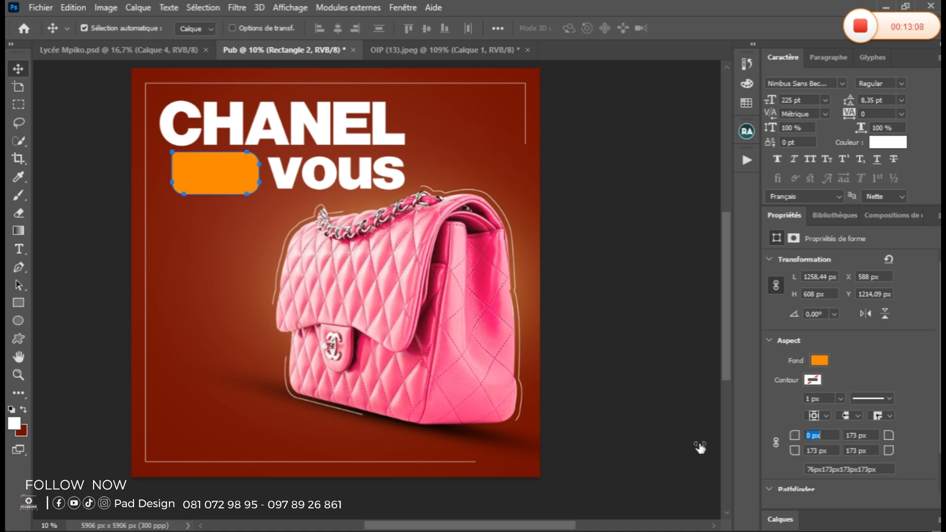
pyautogui.moveTo(839, 437); pyautogui.dragTo(713, 450)
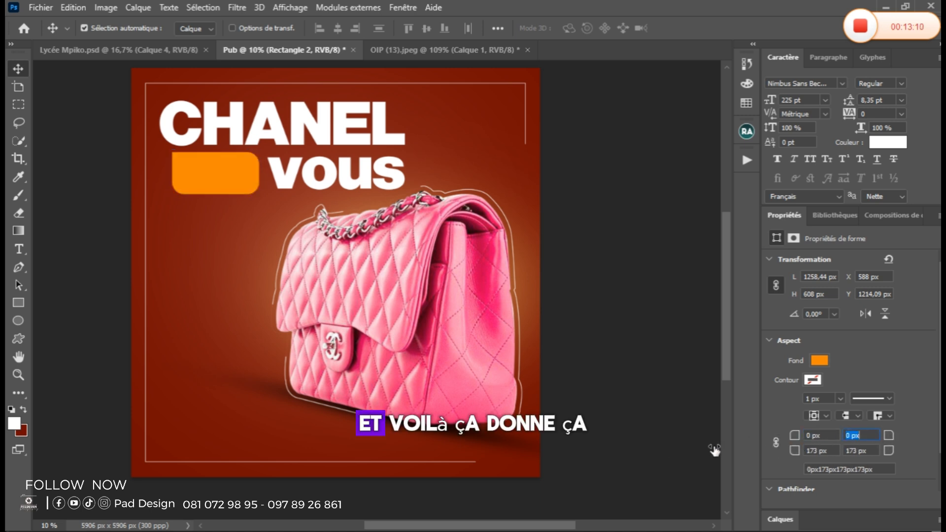
pyautogui.moveTo(884, 456); pyautogui.dragTo(607, 474)
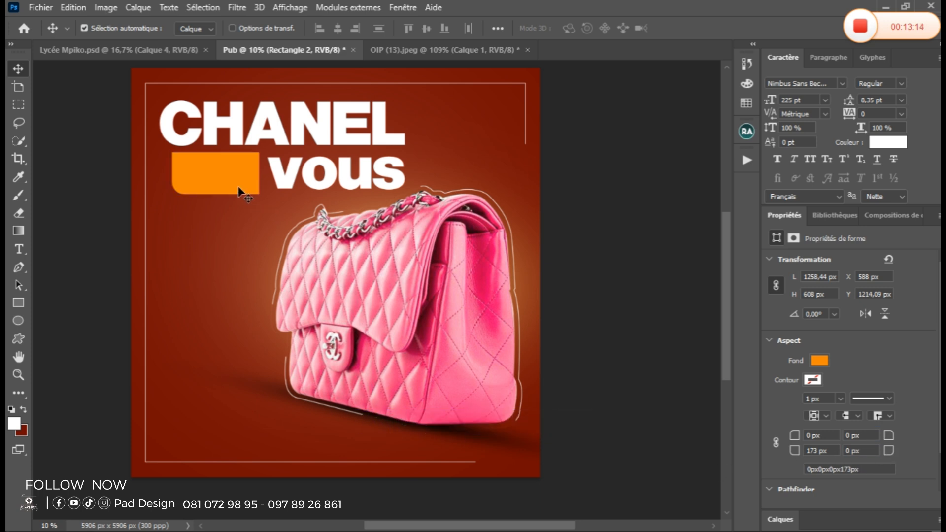
pyautogui.moveTo(279, 184); pyautogui.dragTo(282, 184)
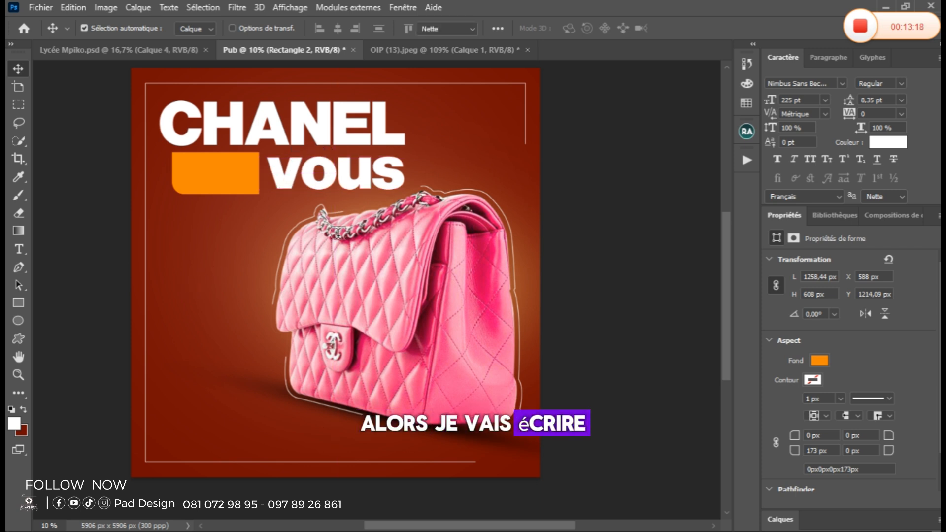
# - Add the white text C'est at 117 pt and center it on the orange rectangle
pyautogui.click(18, 251)
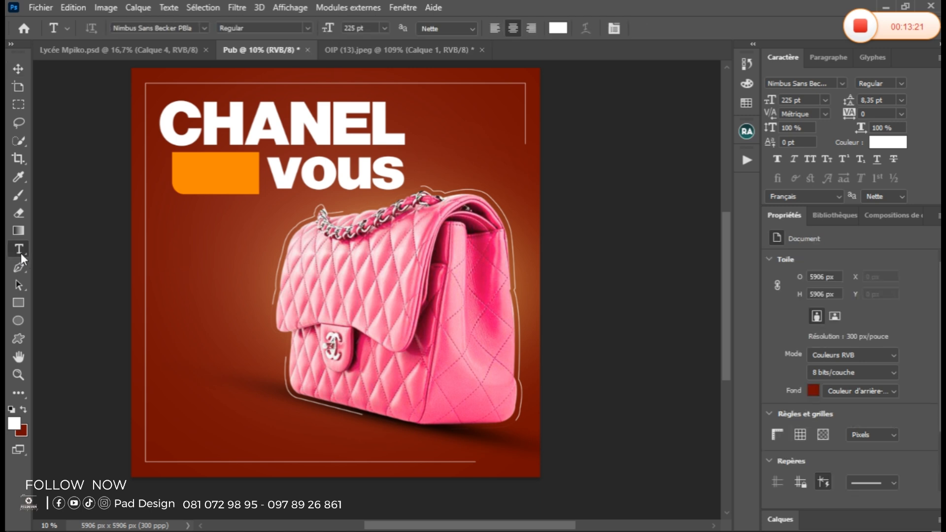
pyautogui.click(182, 253)
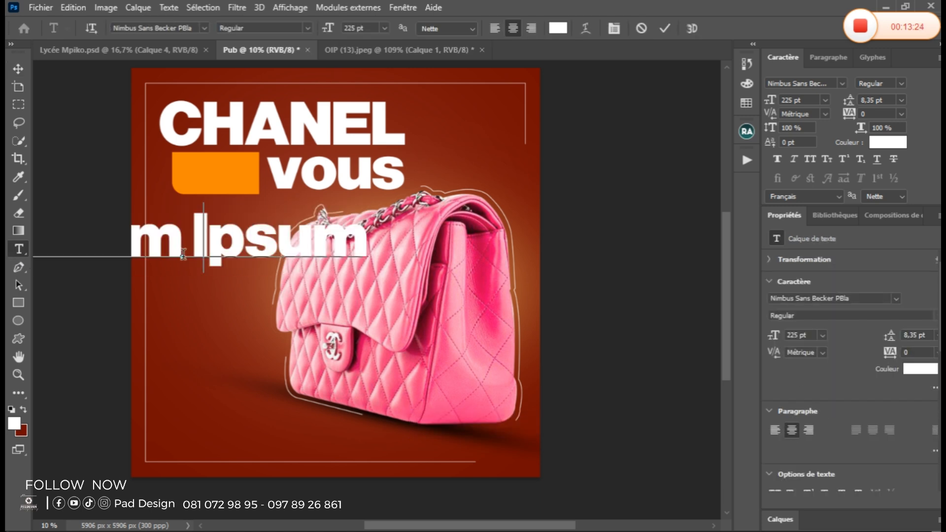
pyautogui.write("C'es")
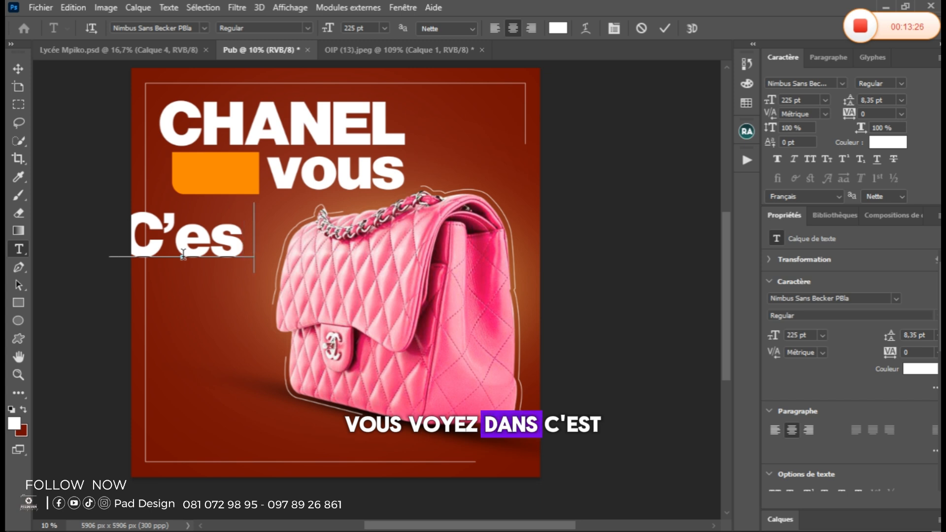
pyautogui.write('t')
pyautogui.hotkey('ctrl', 'a')
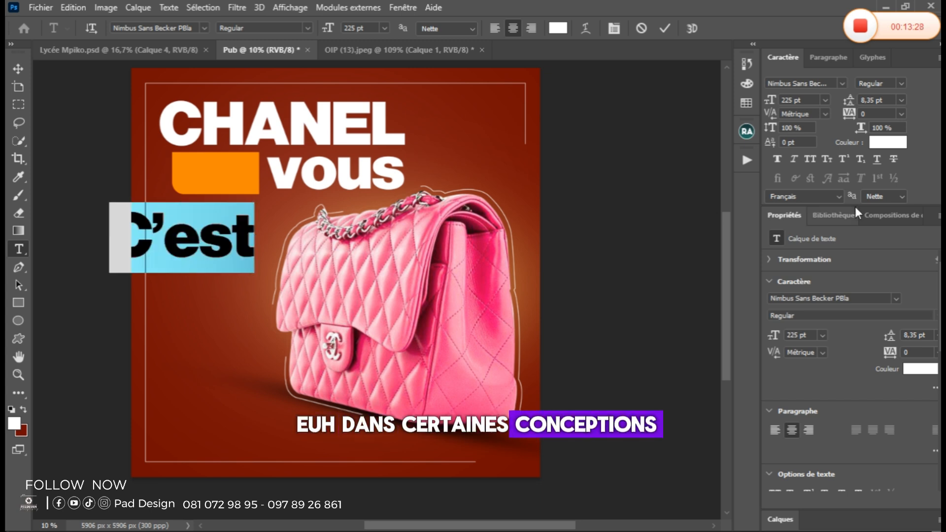
pyautogui.moveTo(770, 100); pyautogui.dragTo(697, 120)
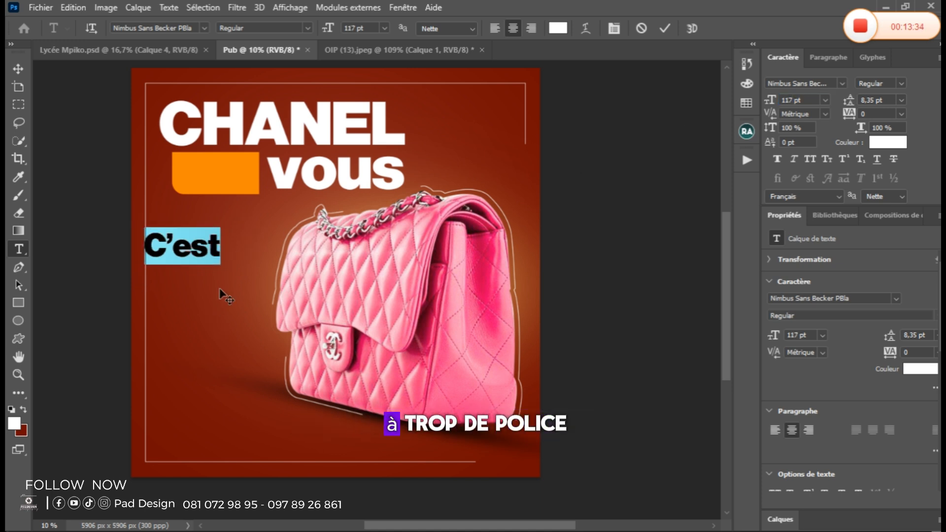
pyautogui.moveTo(220, 288); pyautogui.dragTo(243, 248)
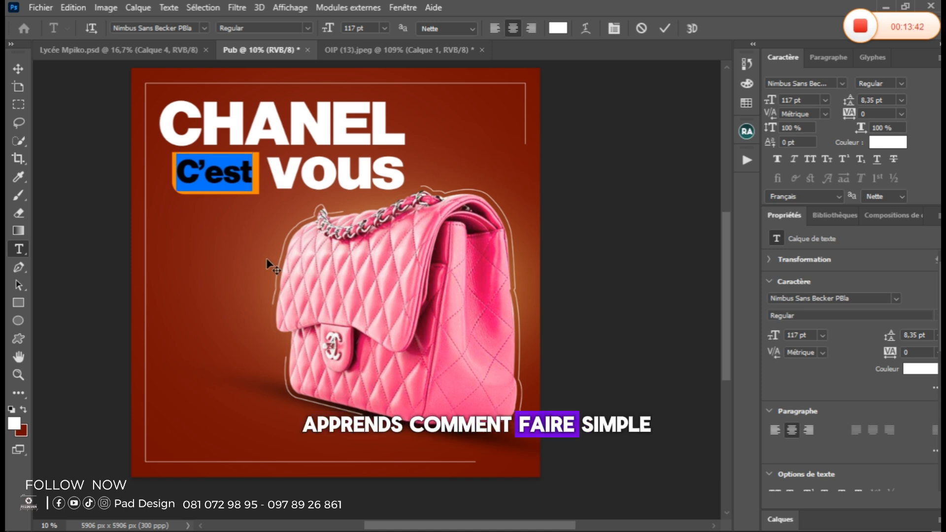
pyautogui.click(668, 31)
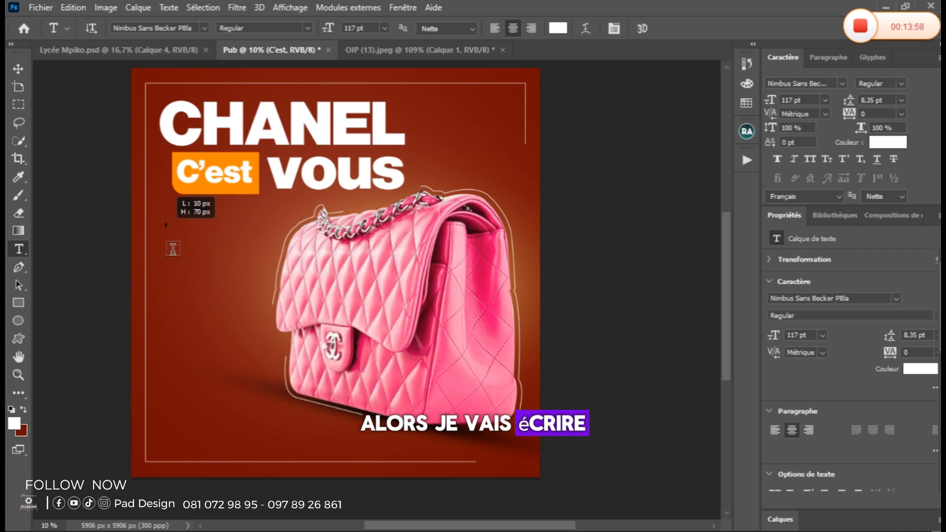
# - Create a Lorem ipsum paragraph text box below the orange label, in the Bebas font at 42 pt
pyautogui.moveTo(173, 249); pyautogui.dragTo(273, 343)
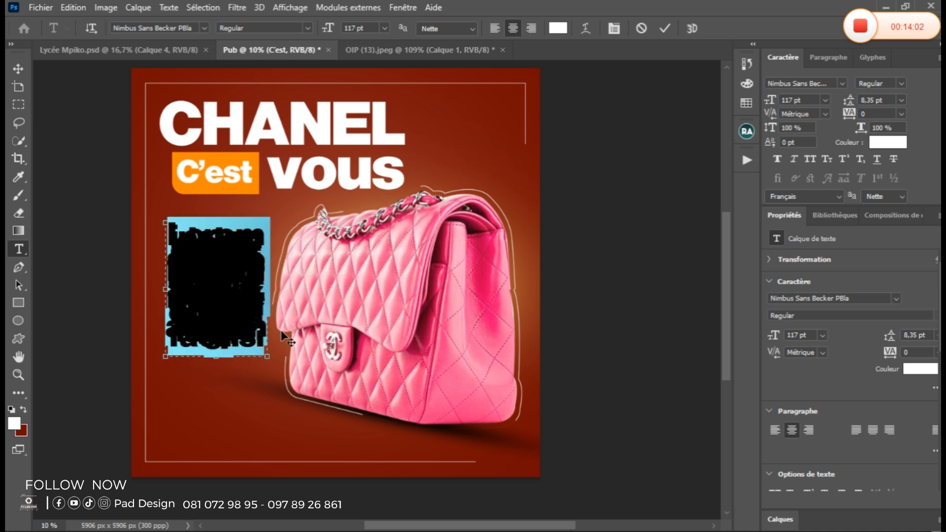
pyautogui.click(839, 84)
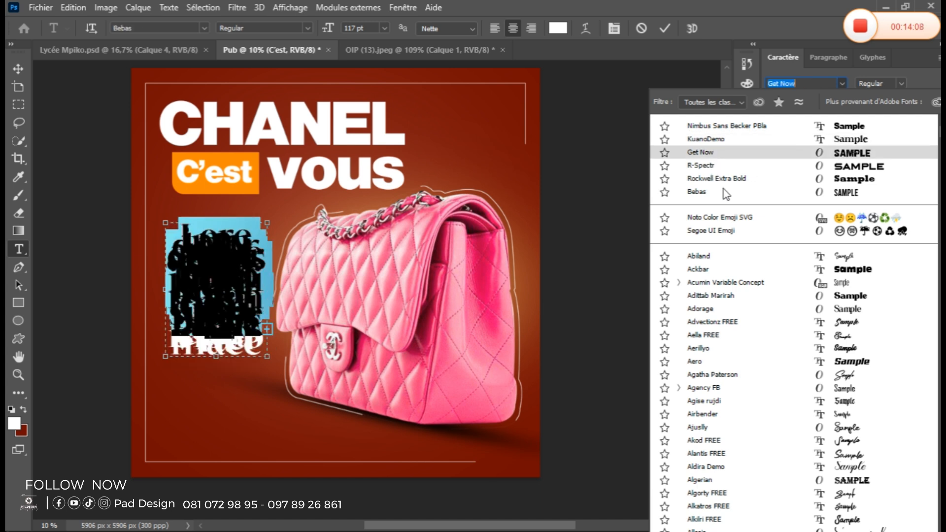
pyautogui.click(709, 193)
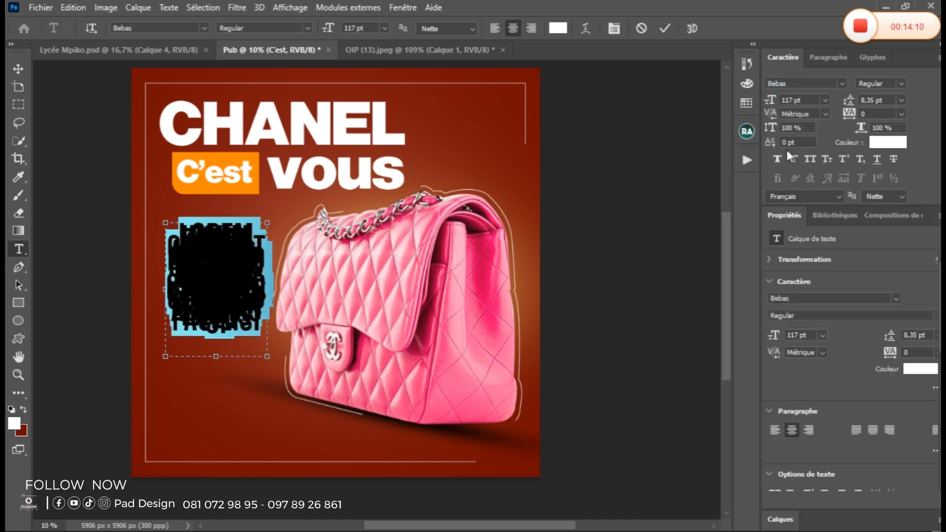
pyautogui.moveTo(772, 104); pyautogui.dragTo(721, 113)
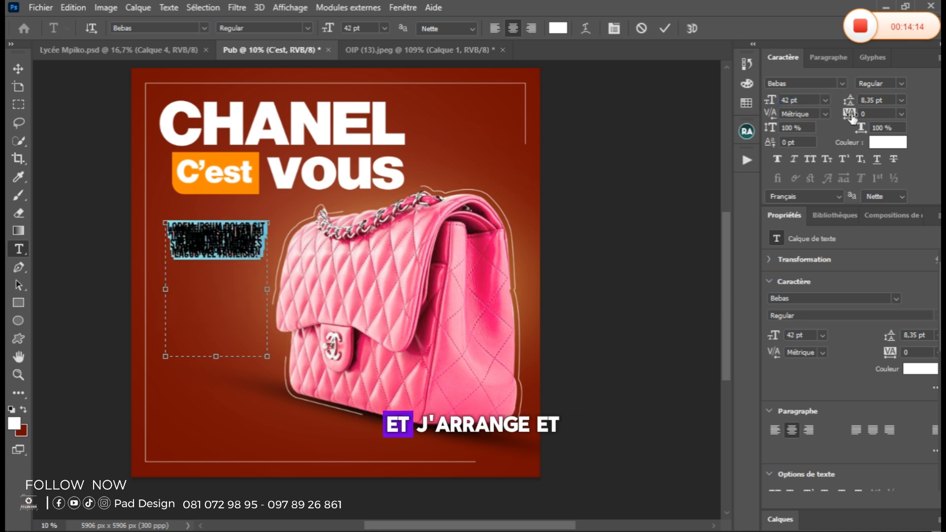
pyautogui.moveTo(861, 117); pyautogui.dragTo(876, 118)
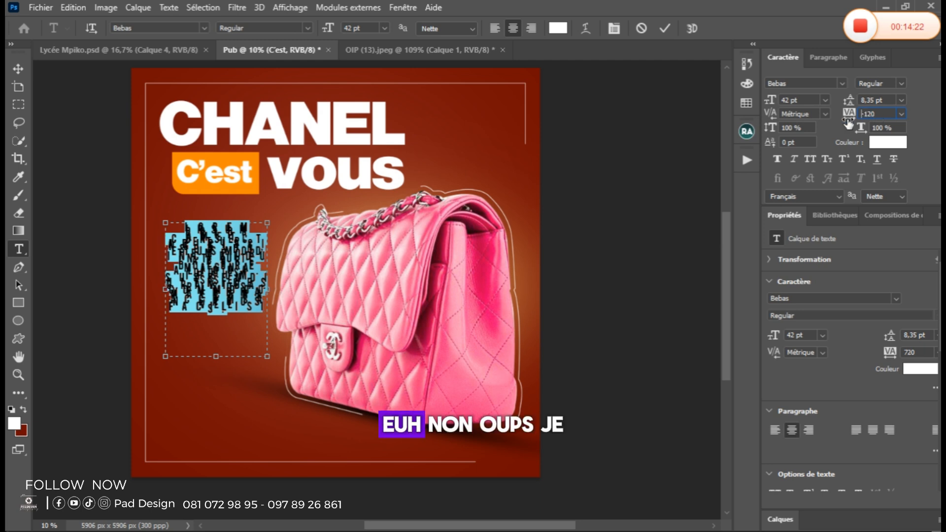
pyautogui.write('-120')
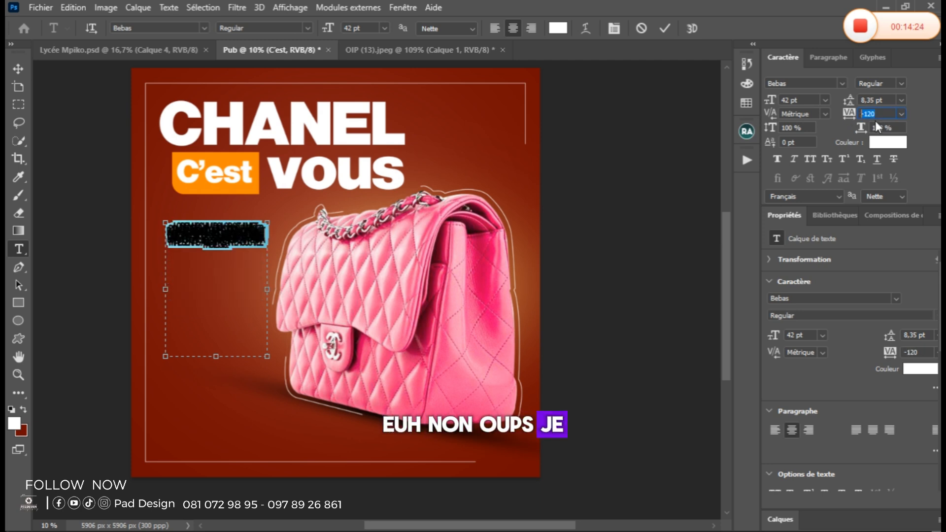
pyautogui.write('0')
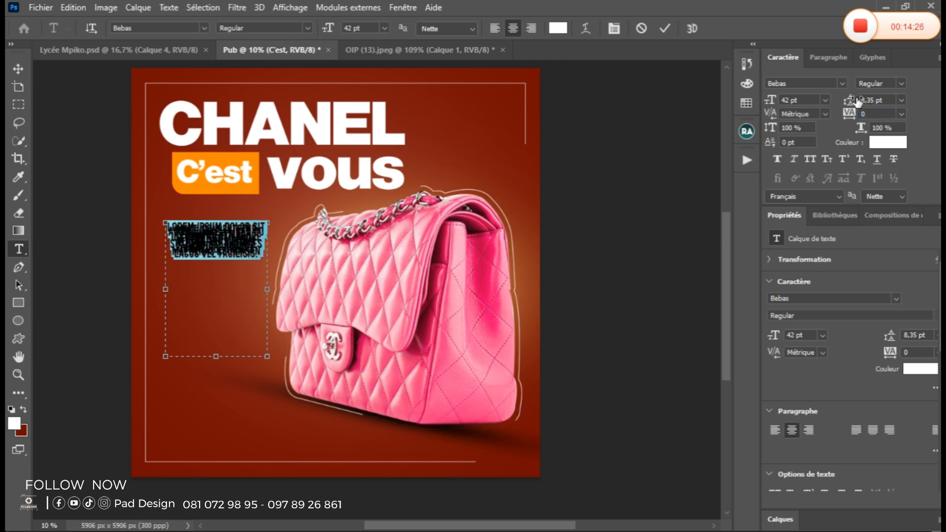
# - Set the paragraph's leading to 41 pt, left-align it and move it up closer to the orange label
pyautogui.moveTo(857, 101); pyautogui.dragTo(875, 102)
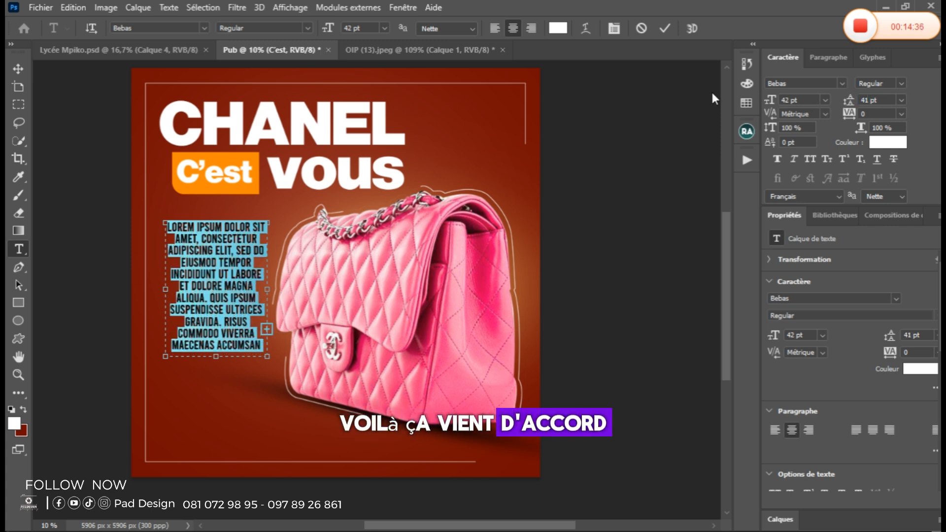
pyautogui.click(499, 29)
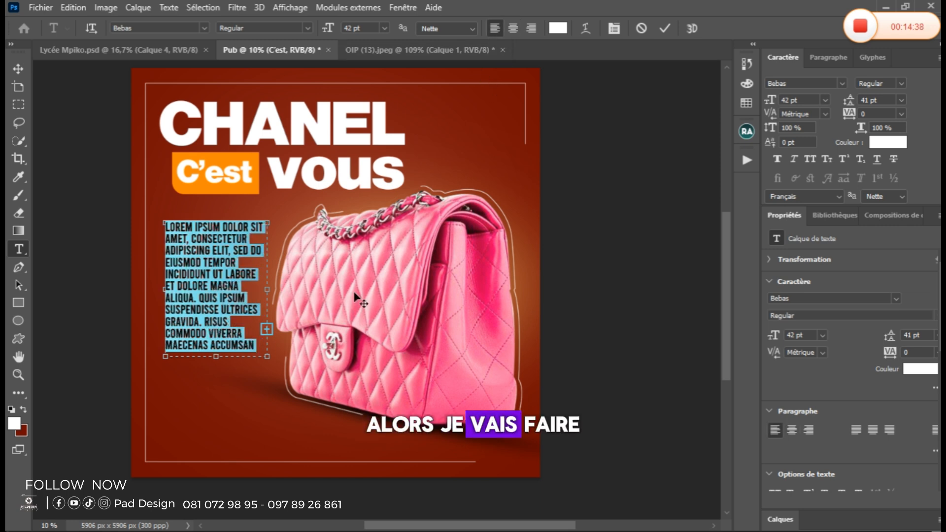
pyautogui.moveTo(266, 391); pyautogui.dragTo(266, 388)
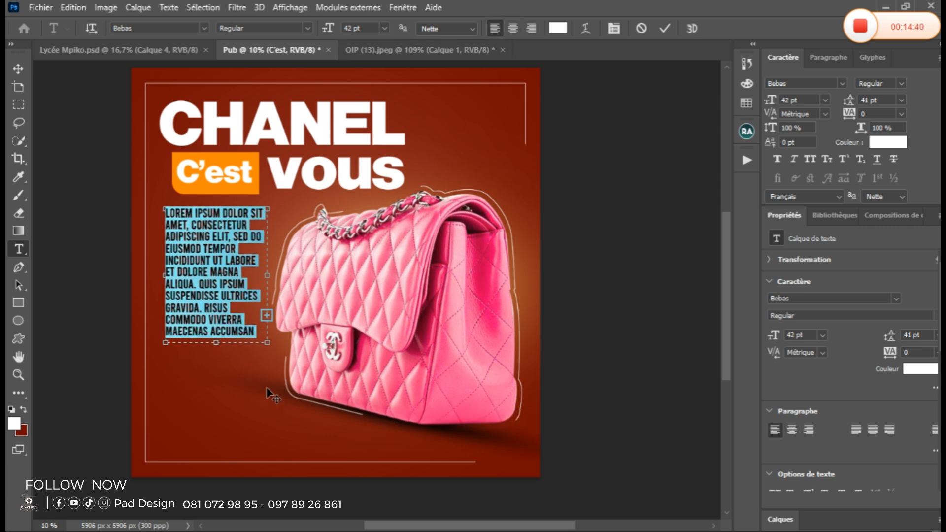
pyautogui.click(664, 29)
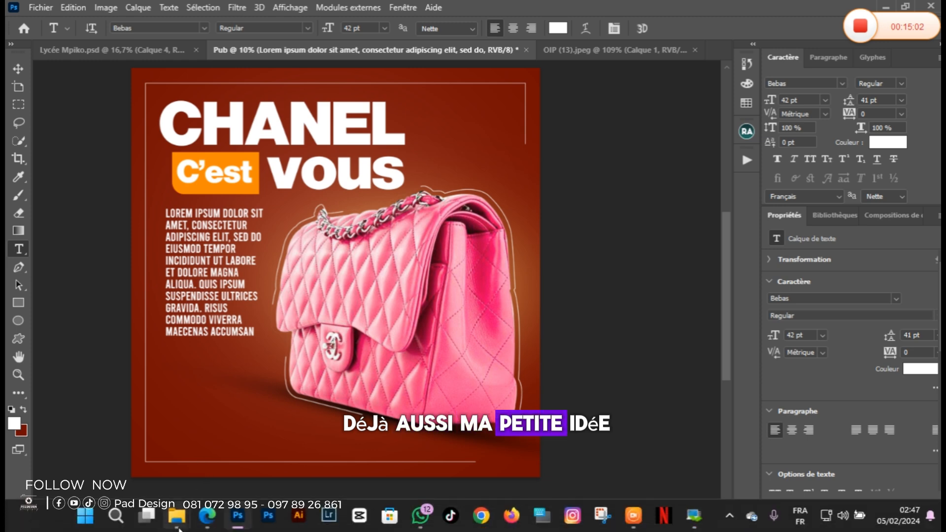
# - Place FOLLOW.png from the 010101 music folder into the Pub document and position its contact line below the paragraph
pyautogui.moveTo(176, 515)
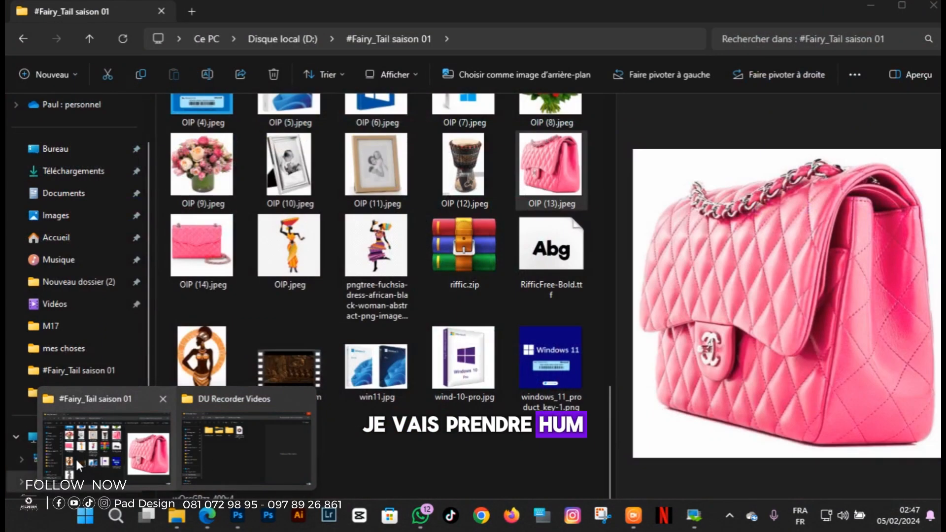
pyautogui.click(76, 457)
pyautogui.click(105, 257)
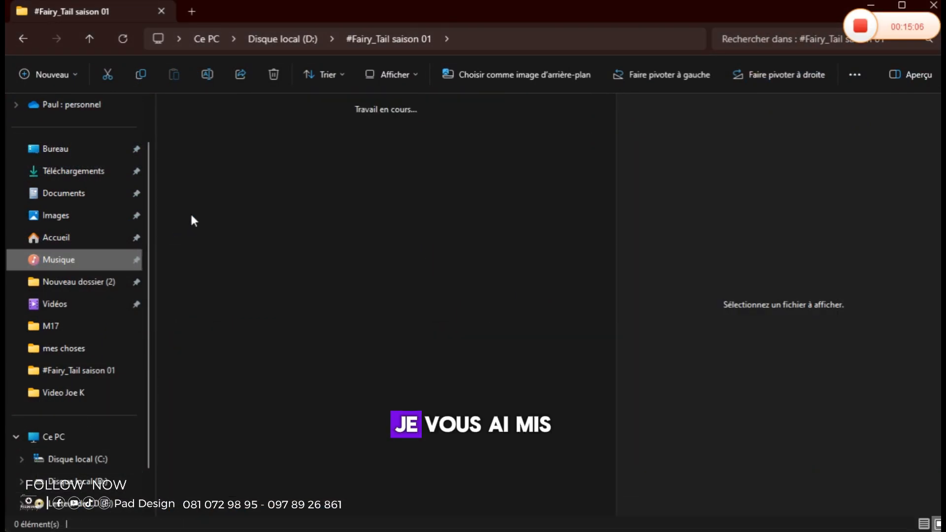
pyautogui.click(219, 155)
pyautogui.doubleClick(218, 155)
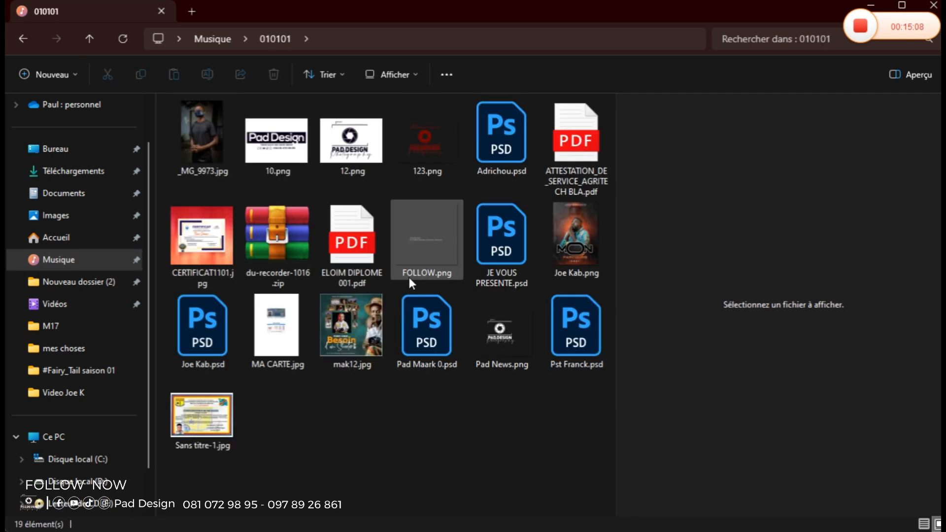
pyautogui.moveTo(447, 242); pyautogui.dragTo(243, 393)
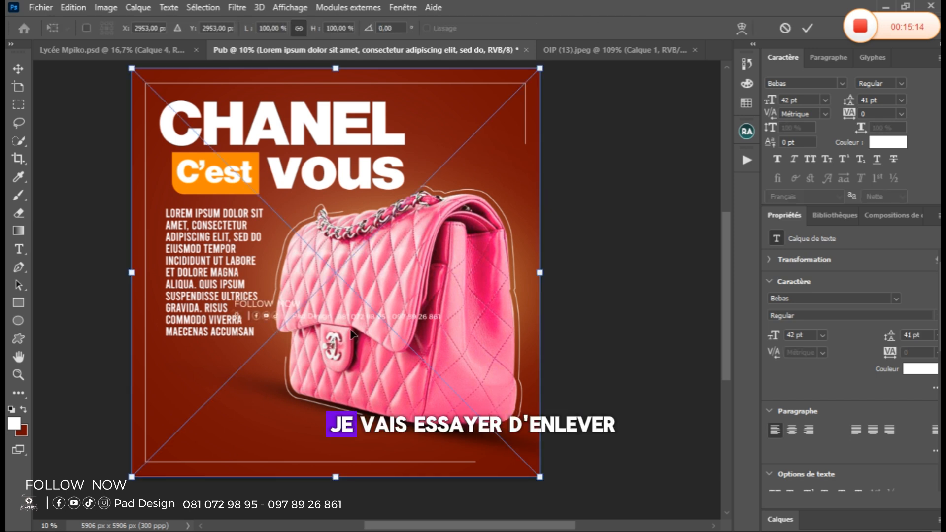
pyautogui.moveTo(359, 313); pyautogui.dragTo(309, 372)
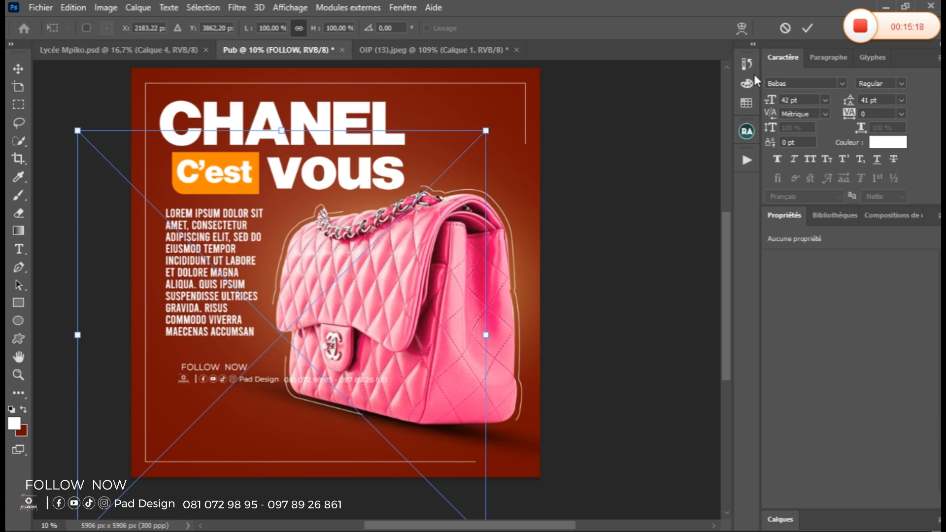
pyautogui.click(807, 28)
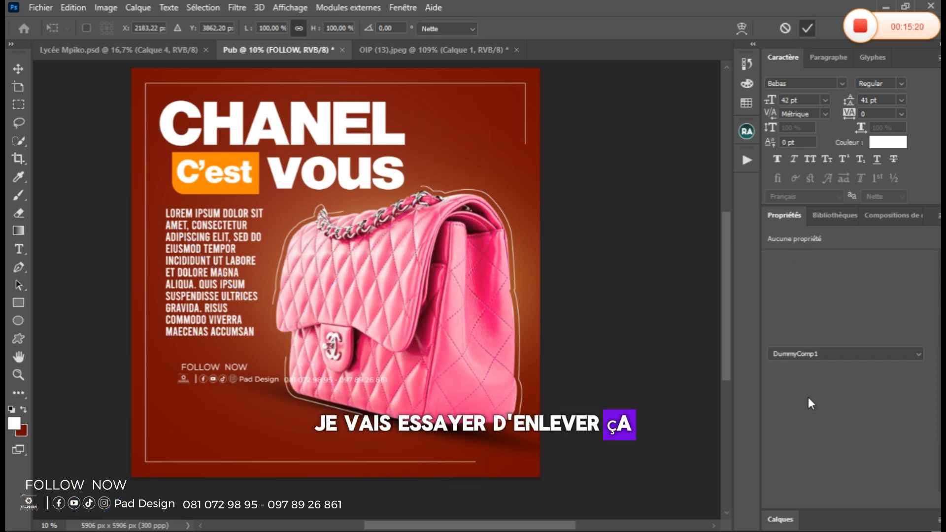
# - Rasterize the FOLLOW layer
pyautogui.click(779, 526)
pyautogui.rightClick(855, 331)
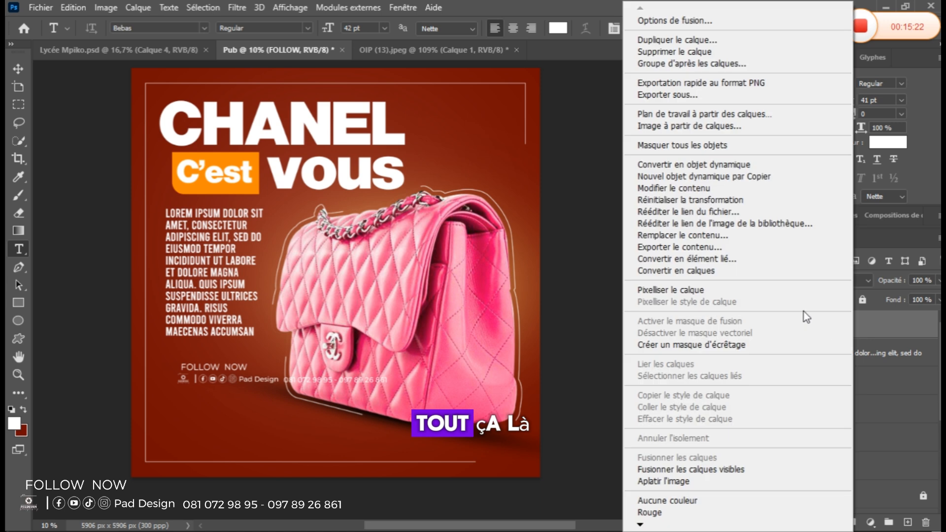
pyautogui.click(702, 291)
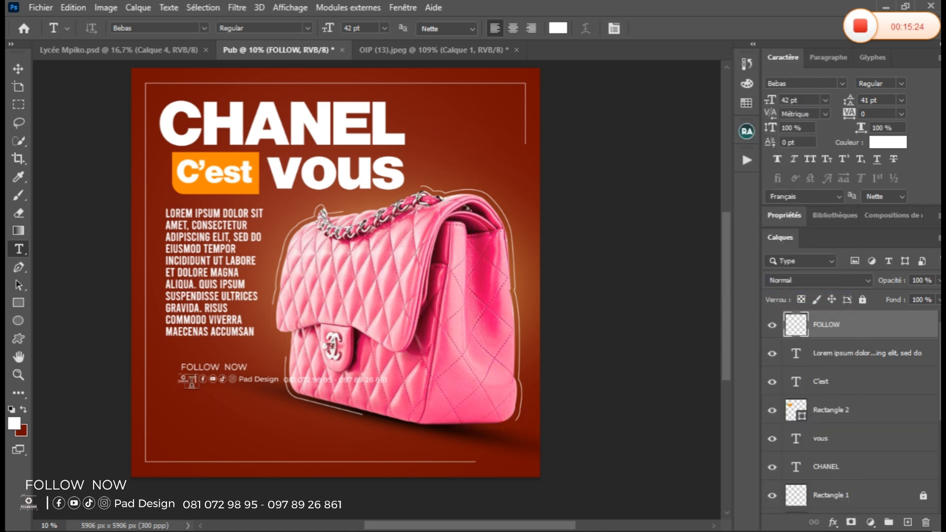
# - Select the FOLLOW NOW text on the FOLLOW layer with a rectangular marquee and delete it
pyautogui.press('m')
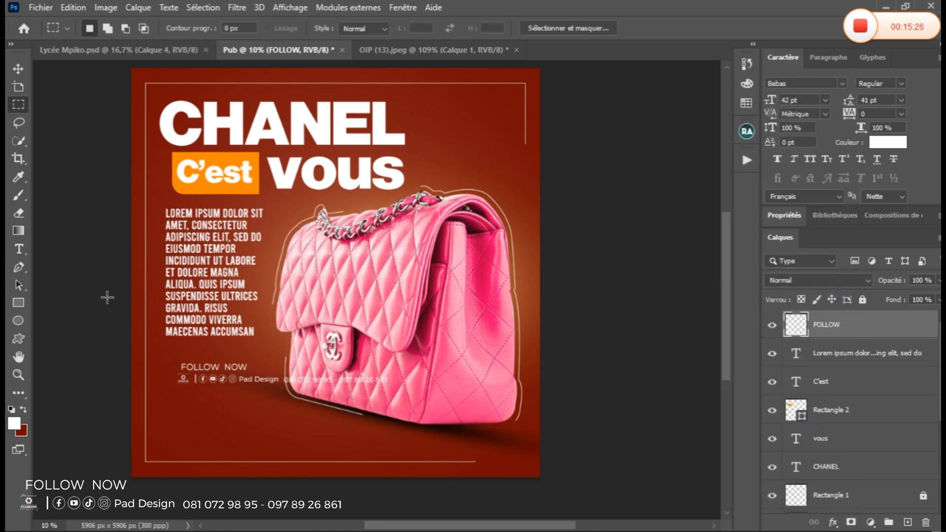
pyautogui.scroll(5, 196, 380)
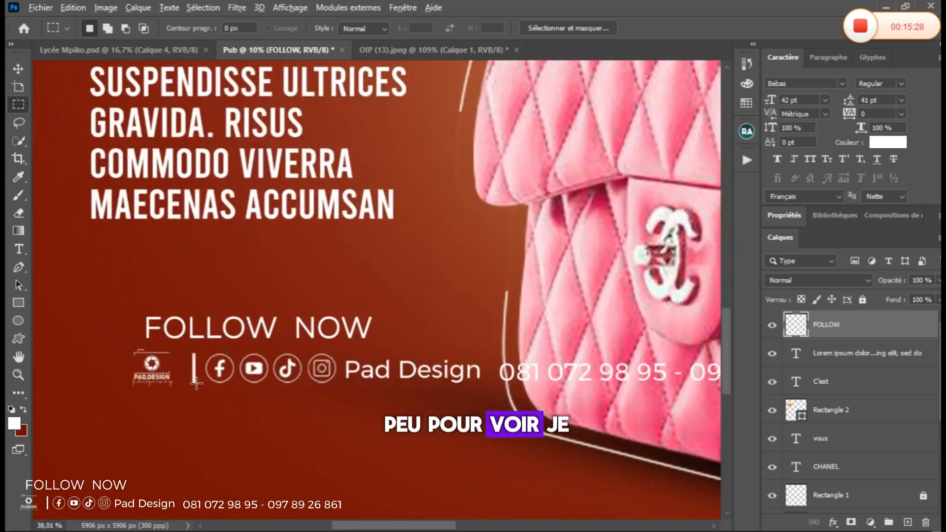
pyautogui.scroll(1, 196, 382)
pyautogui.moveTo(117, 301); pyautogui.dragTo(432, 351)
pyautogui.click(432, 351)
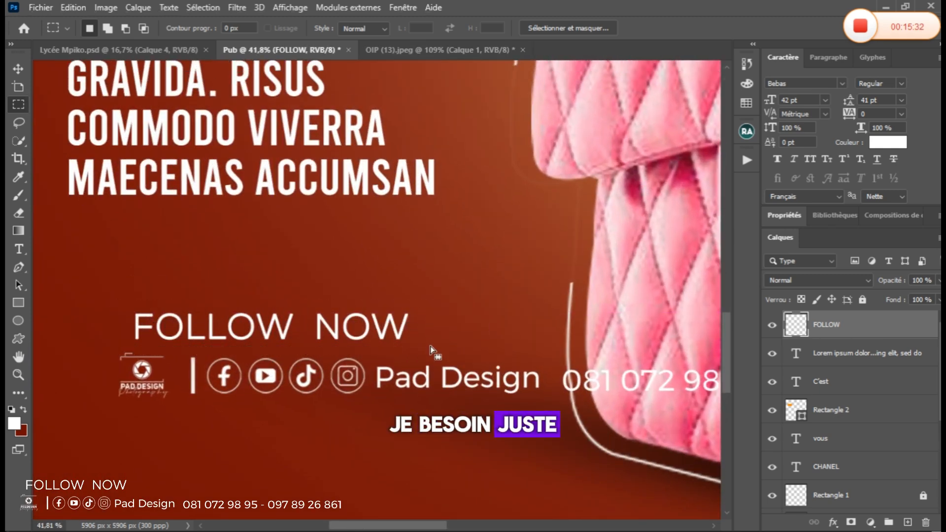
pyautogui.hotkey('ctrl', 'z')
pyautogui.press('Delete')
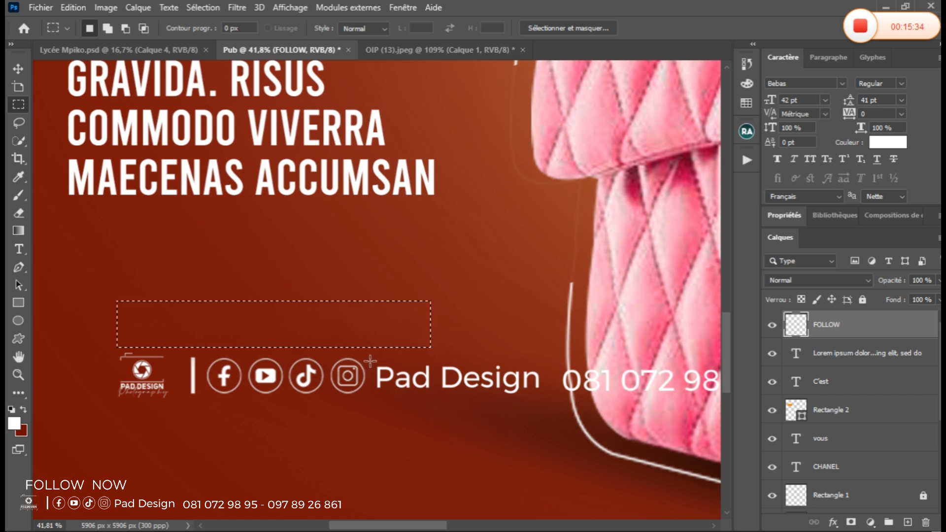
# - Cut the vertical bar and the four social media icons from the FOLLOW layer and paste them on their own layer
pyautogui.moveTo(370, 357); pyautogui.dragTo(177, 429)
pyautogui.moveTo(308, 420); pyautogui.dragTo(309, 412)
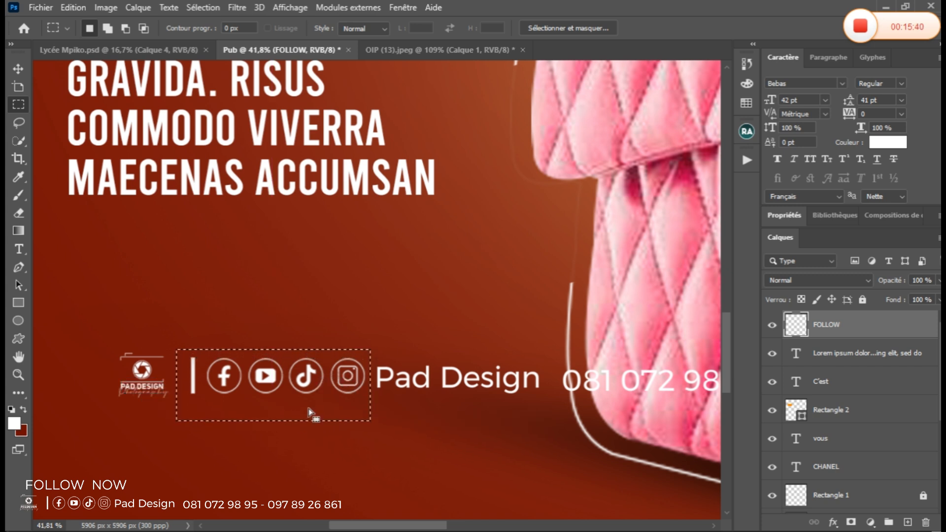
pyautogui.hotkey('ctrl', 'x')
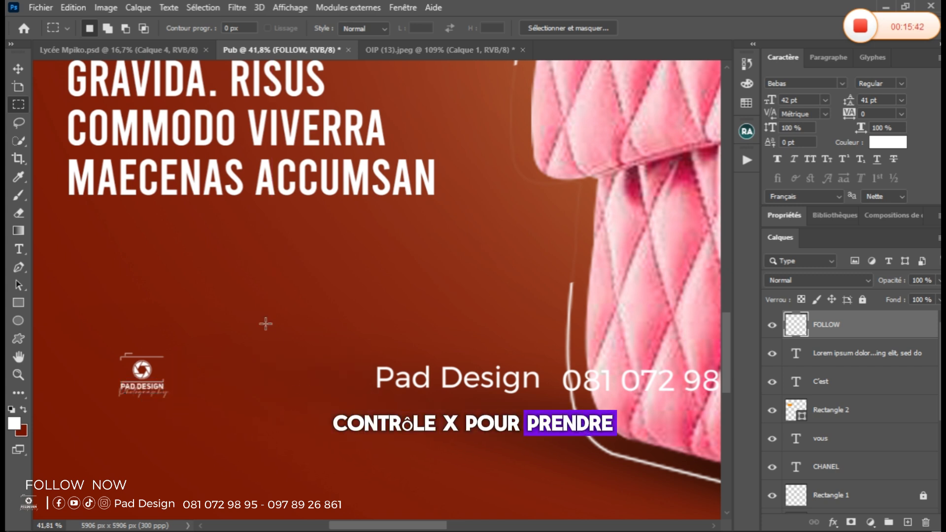
pyautogui.hotkey('ctrl', 'v')
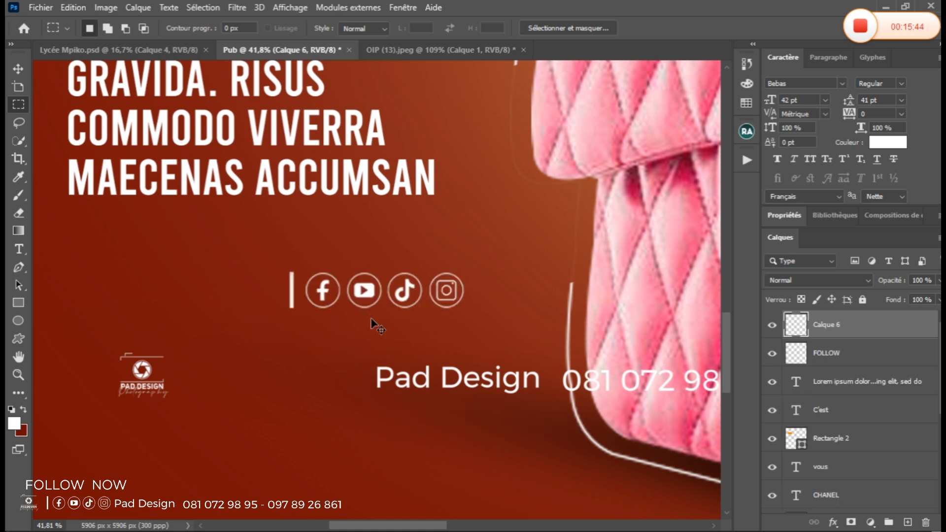
# - Scale the social media icons to 140.35% and position them just below the paragraph
pyautogui.hotkey('ctrl', 't')
pyautogui.moveTo(378, 292); pyautogui.dragTo(229, 253)
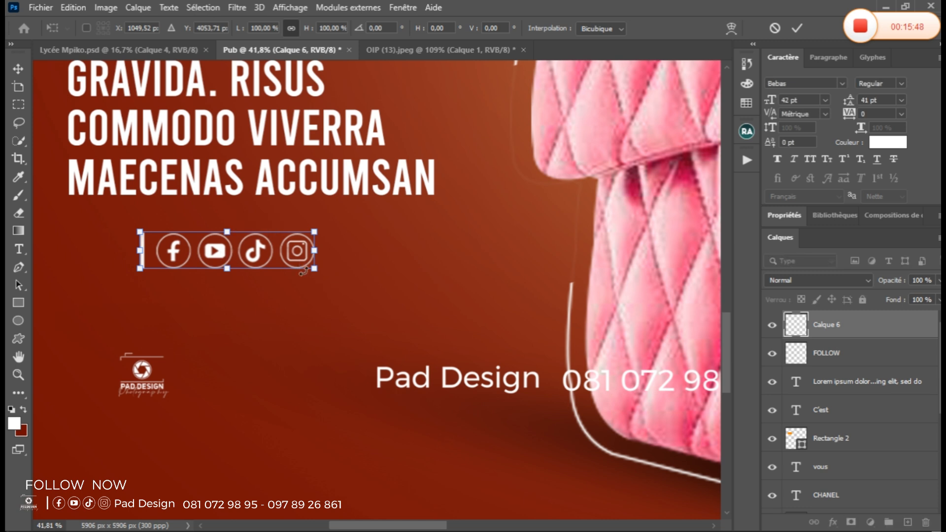
pyautogui.moveTo(313, 269); pyautogui.dragTo(346, 276)
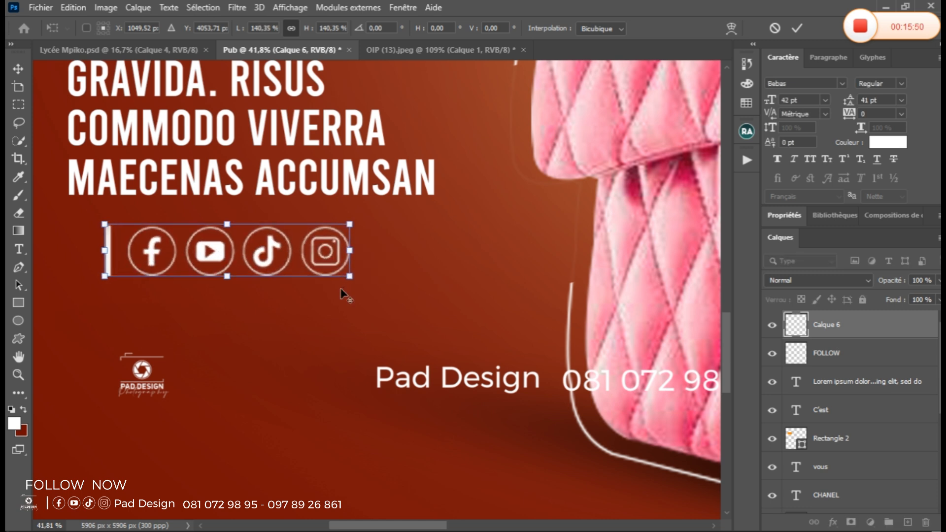
pyautogui.moveTo(253, 261); pyautogui.dragTo(267, 265)
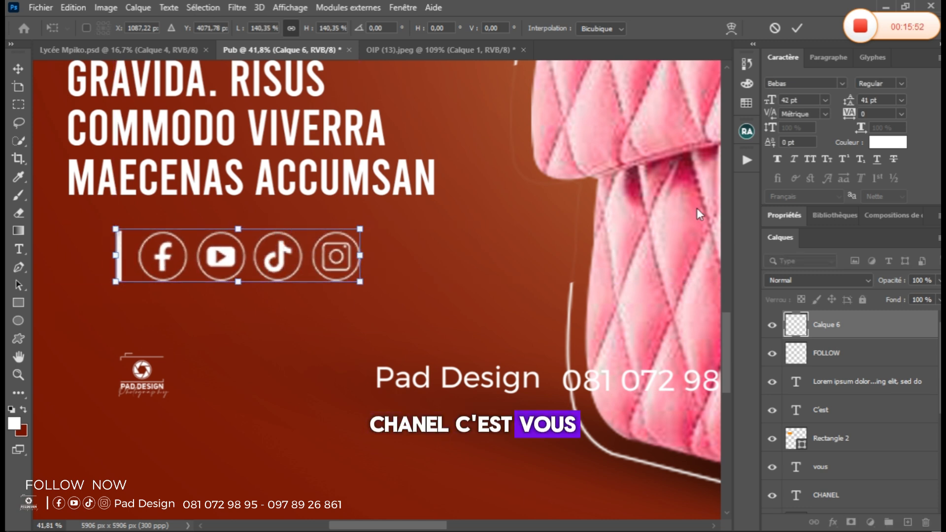
pyautogui.click(798, 29)
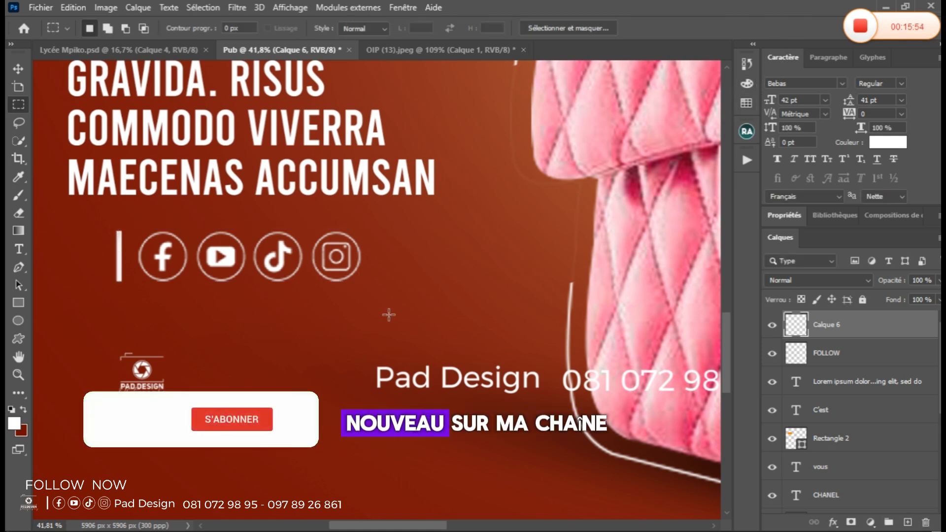
# - Remove the small Pad.Design logo from the FOLLOW layer and clear the selection
pyautogui.moveTo(182, 370); pyautogui.dragTo(118, 451)
pyautogui.press('m')
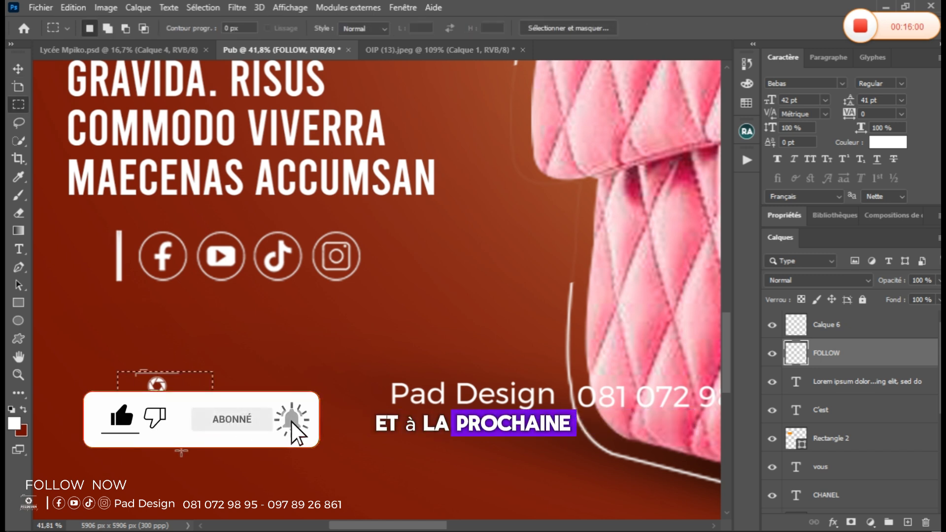
pyautogui.moveTo(187, 447); pyautogui.dragTo(186, 436)
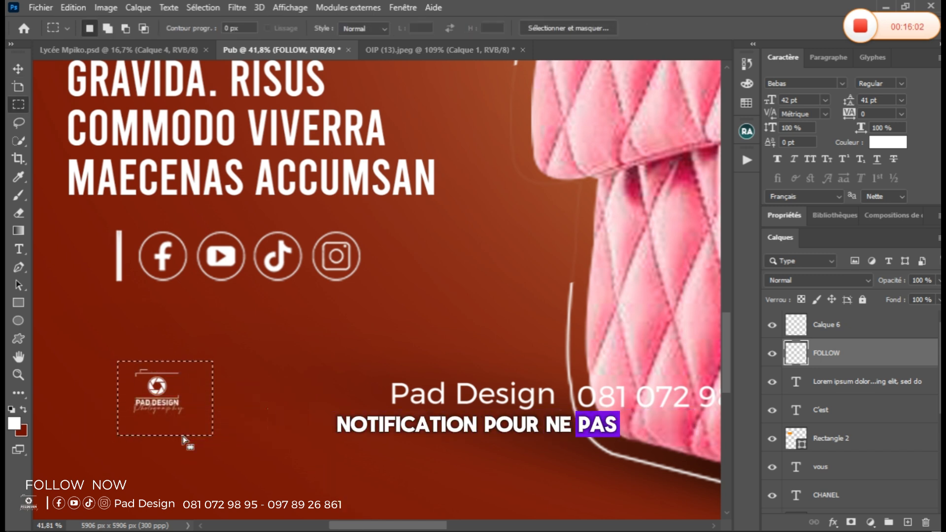
pyautogui.hotkey('ctrl', 'x')
pyautogui.hotkey('ctrl', 'd')
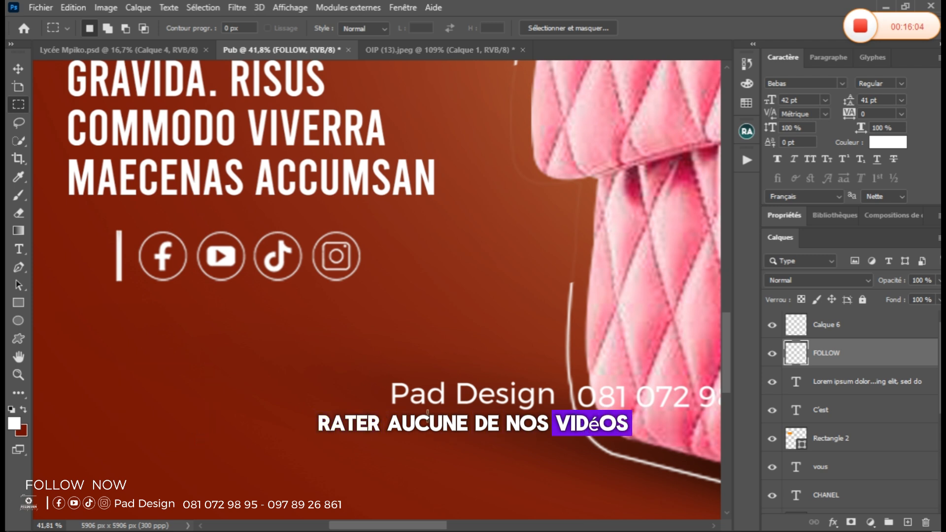
# - Move the remaining Pad Design and phone number line up beneath the social media icons
pyautogui.press('v')
pyautogui.moveTo(510, 404); pyautogui.dragTo(252, 329)
pyautogui.moveTo(472, 328); pyautogui.dragTo(416, 320)
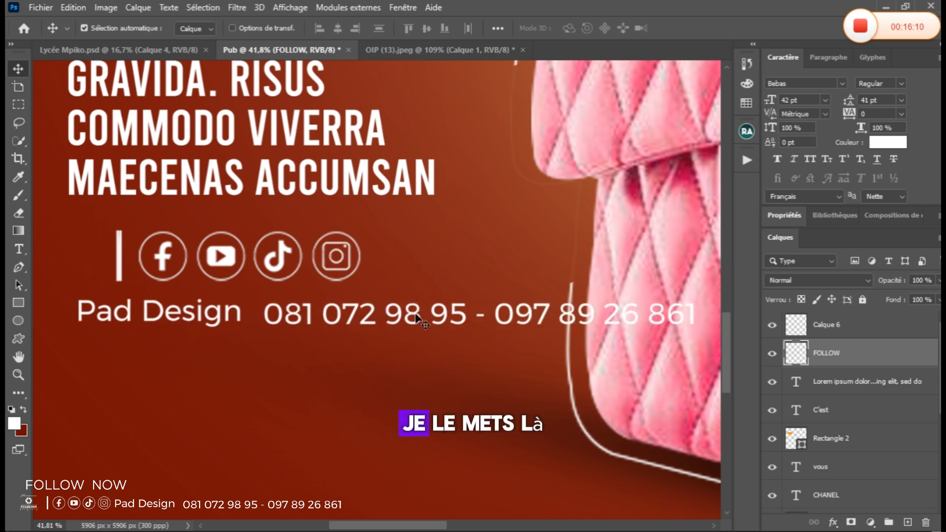
# - Cut the phone numbers out of the FOLLOW layer and move Pad Design directly under the social media icons
pyautogui.press('m')
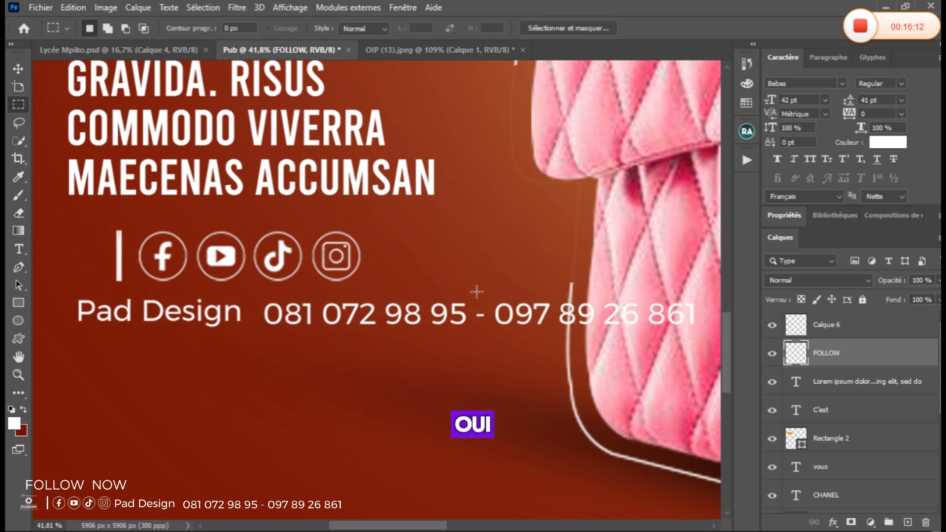
pyautogui.moveTo(468, 286); pyautogui.dragTo(488, 335)
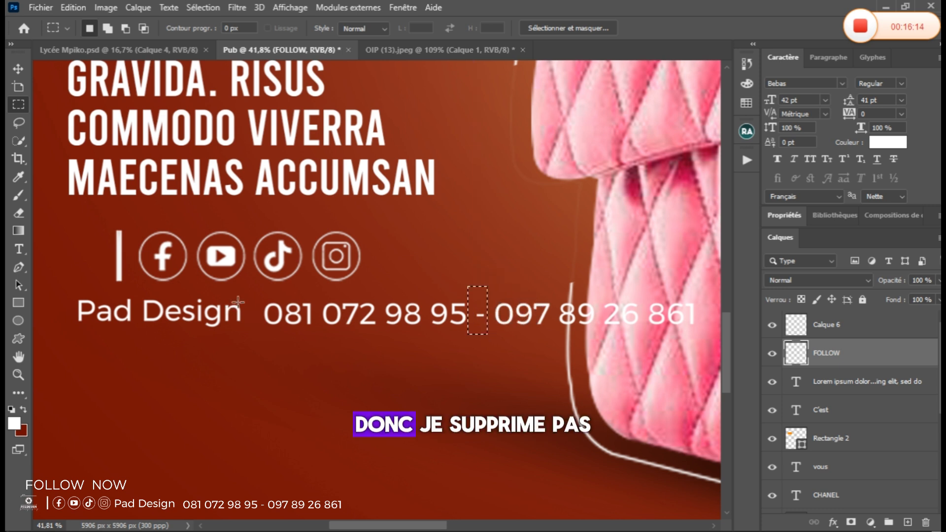
pyautogui.moveTo(261, 294); pyautogui.dragTo(421, 342)
pyautogui.moveTo(636, 346); pyautogui.dragTo(707, 343)
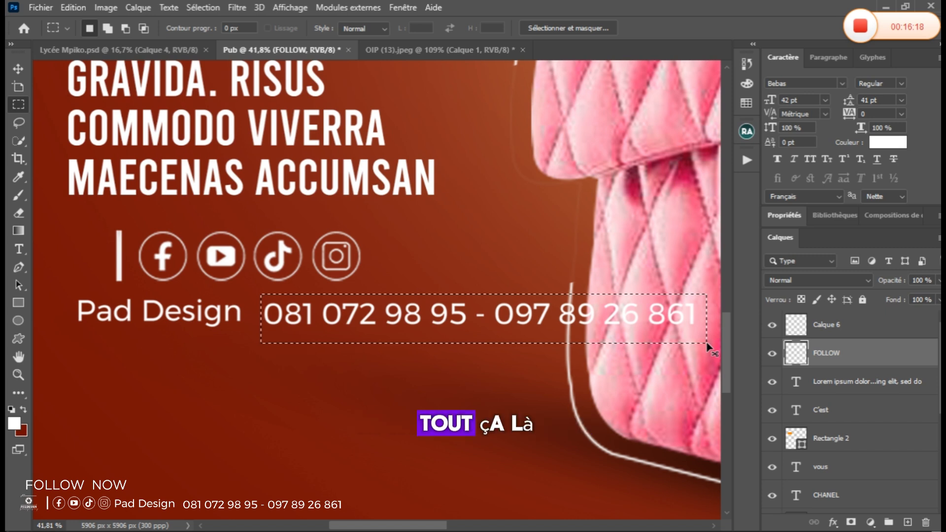
pyautogui.press('Delete')
pyautogui.hotkey('ctrl', 'd')
pyautogui.press('v')
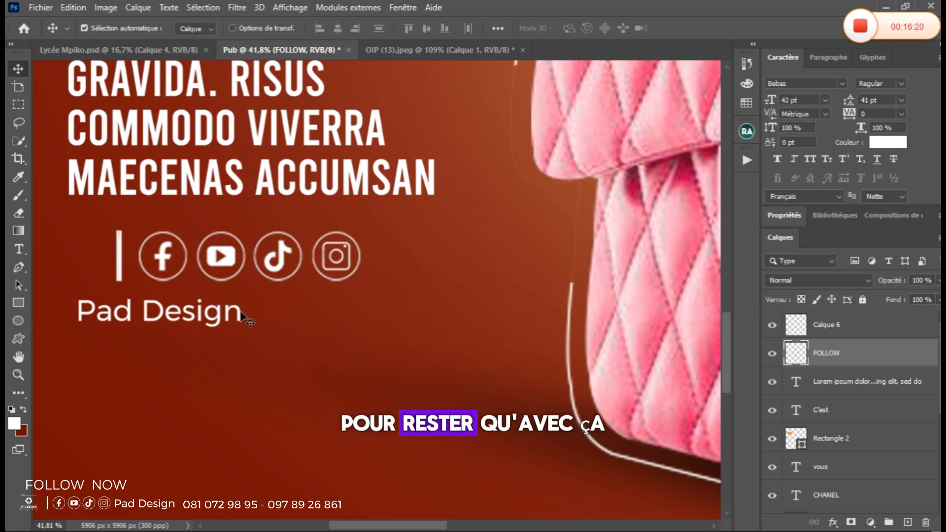
pyautogui.moveTo(239, 318); pyautogui.dragTo(305, 309)
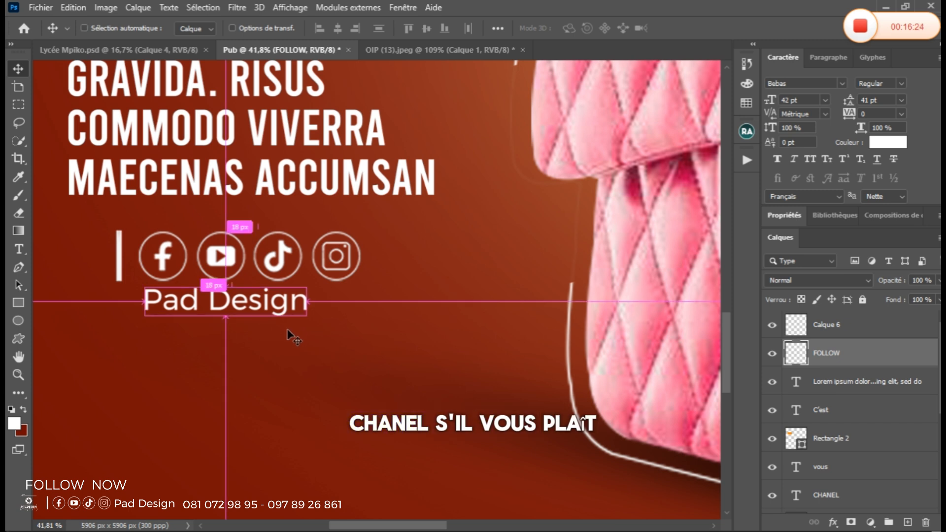
# - Paste the phone numbers on their own layer, scale them to 46.40% and place them below Pad Design
pyautogui.hotkey('ctrl', 'v')
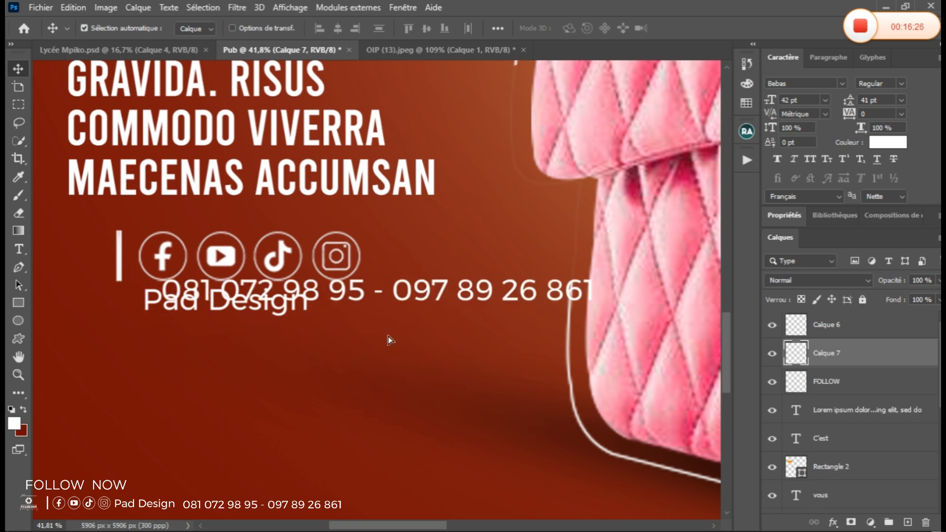
pyautogui.moveTo(389, 340); pyautogui.dragTo(328, 340)
pyautogui.hotkey('ctrl', 't')
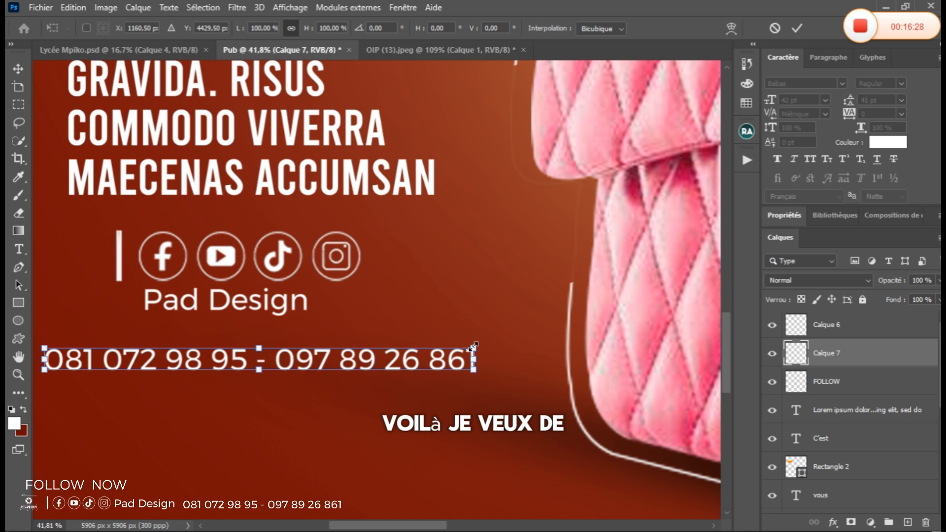
pyautogui.moveTo(473, 347); pyautogui.dragTo(307, 335)
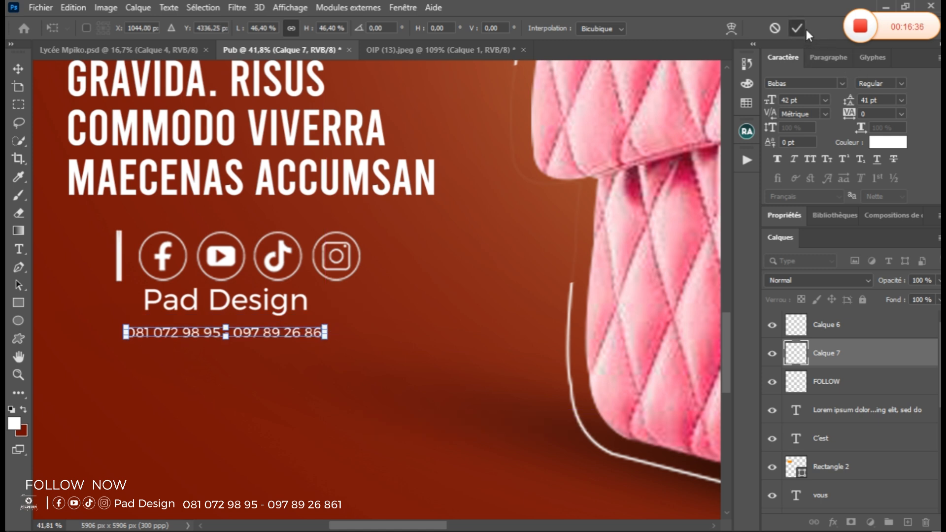
pyautogui.click(194, 288)
pyautogui.click(207, 292)
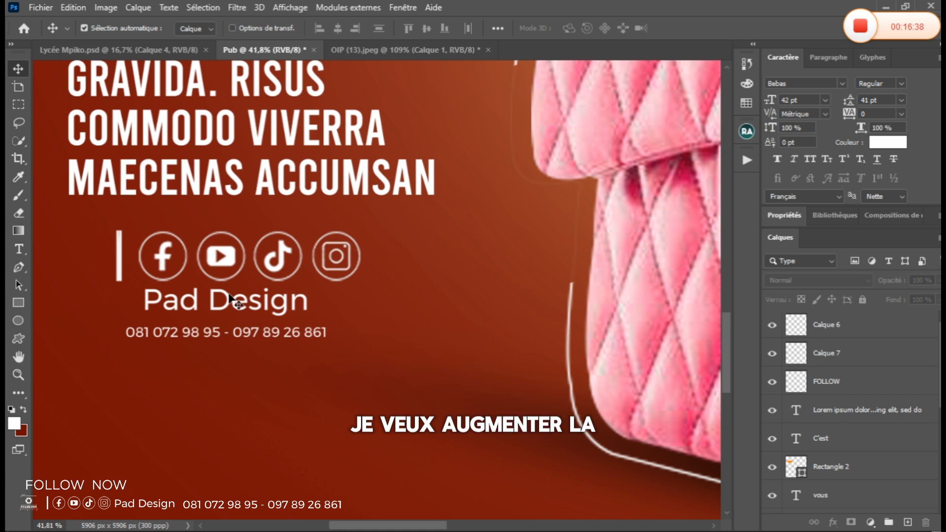
# - Scale the Pad Design text to 122.17% to match the phone numbers' width and fit it just above them
pyautogui.click(230, 305)
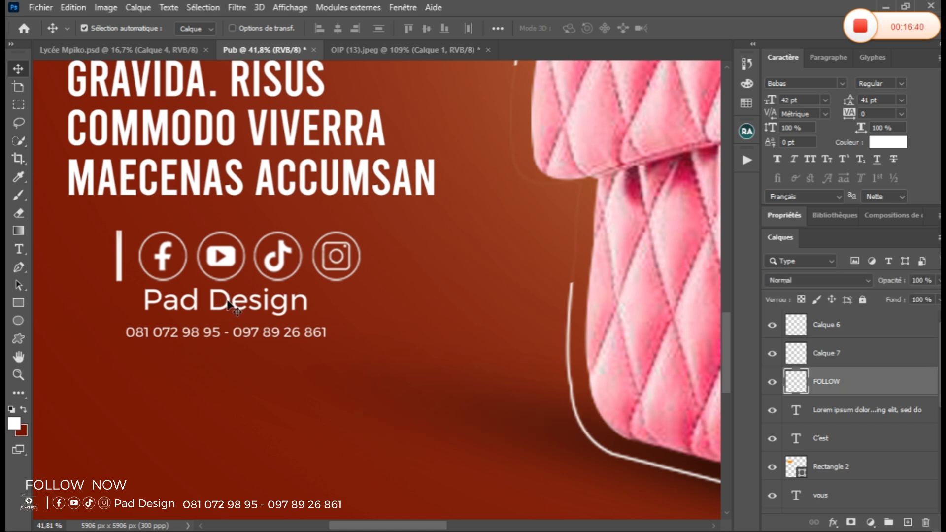
pyautogui.hotkey('ctrl', 't')
pyautogui.moveTo(307, 287)
pyautogui.mouseDown()
pyautogui.moveTo(341, 275)
pyautogui.moveTo(321, 283)
pyautogui.mouseUp()
pyautogui.moveTo(272, 300); pyautogui.dragTo(276, 307)
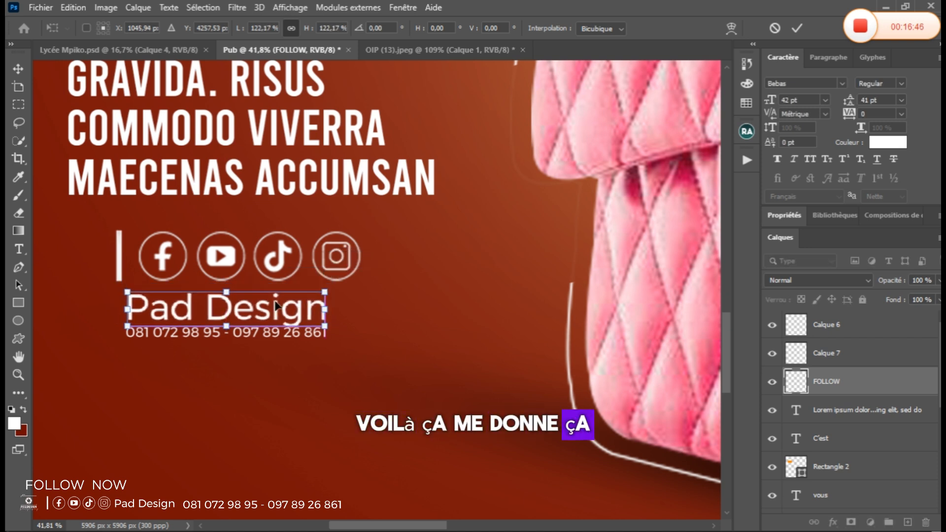
pyautogui.press('Return')
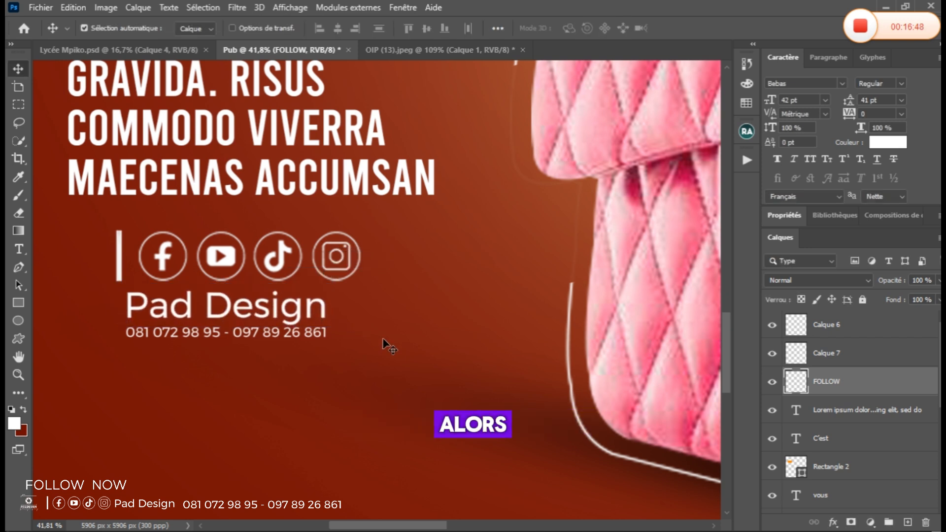
# - Nudge the social media icons layer slightly left to align it better with the Pad Design text and phone numbers
pyautogui.click(228, 261)
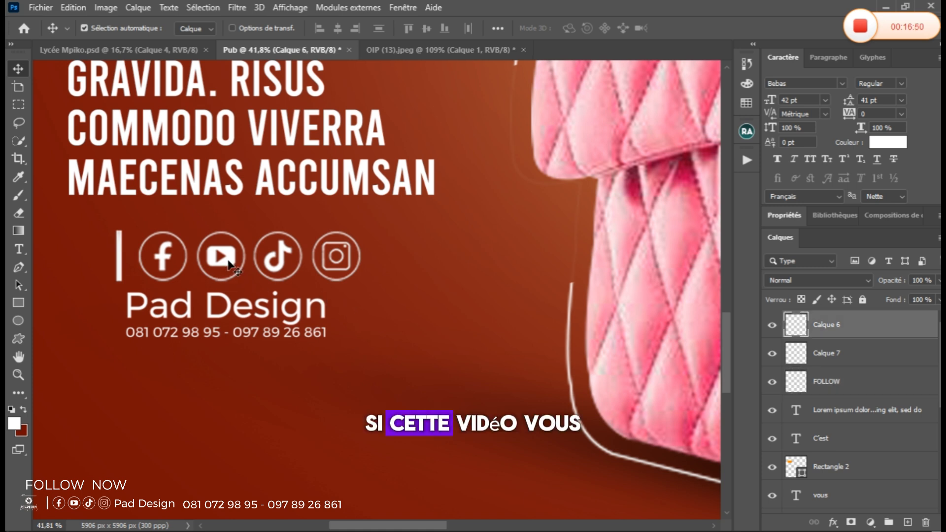
pyautogui.press('Left')
pyautogui.press('Left')
pyautogui.press('Left')
pyautogui.press('Left')
pyautogui.press('Left')
pyautogui.press('Left')
pyautogui.press('Left')
pyautogui.press('Left')
pyautogui.press('Left')
pyautogui.press('Left')
pyautogui.press('Left')
pyautogui.press('Left')
pyautogui.press('Left')
pyautogui.press('Left')
pyautogui.press('Left')
pyautogui.press('Left')
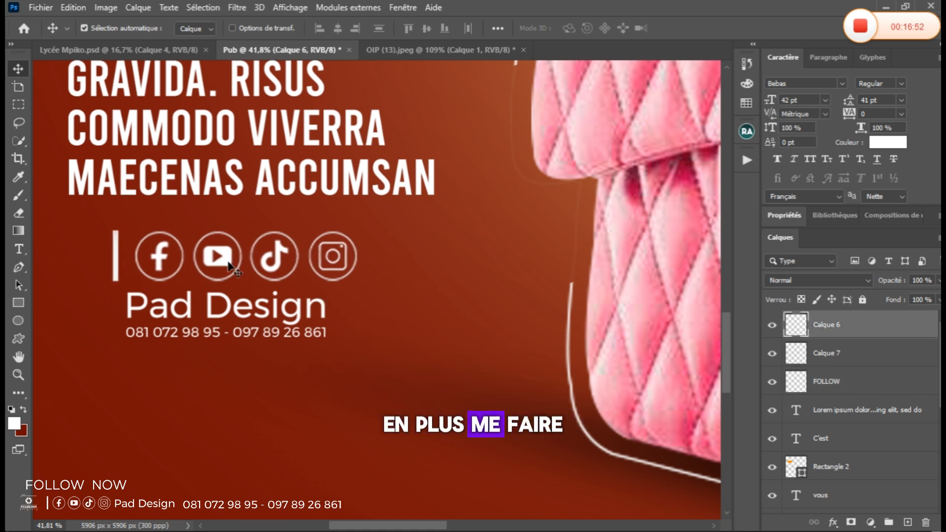
# - Add a one-line paragraph text box with the placeholder Lorem ipsum dolor sit amet, below the contact block near the bottom frame line
pyautogui.scroll(-4, 382, 328)
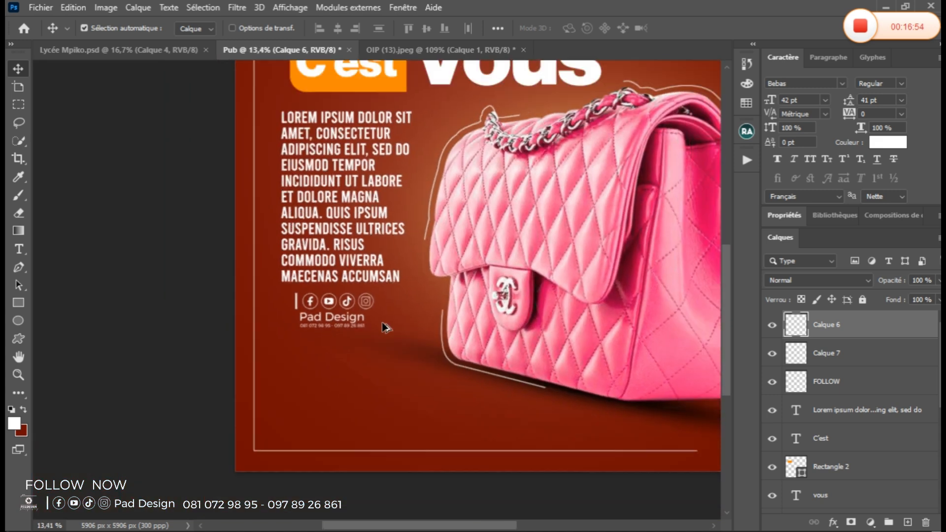
pyautogui.scroll(-1, 385, 327)
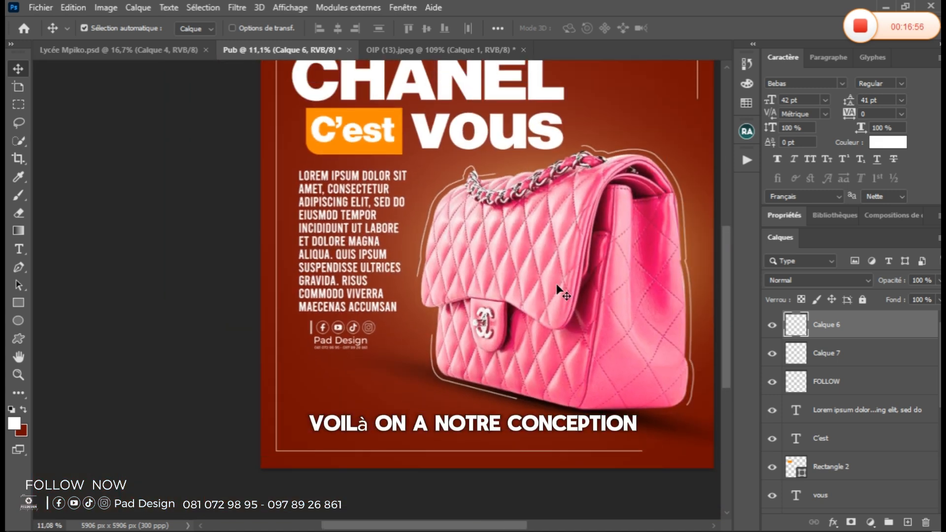
pyautogui.scroll(-1, 556, 288)
pyautogui.moveTo(566, 276); pyautogui.dragTo(434, 301)
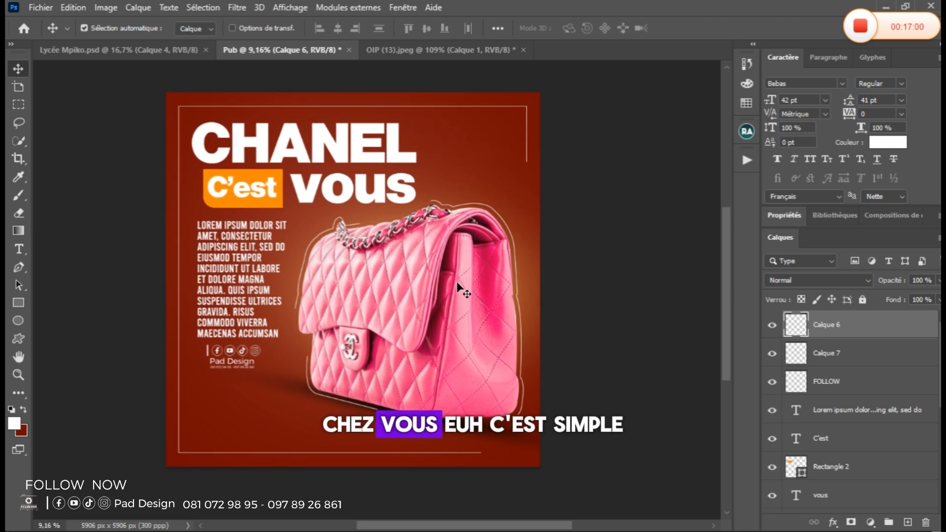
pyautogui.click(24, 253)
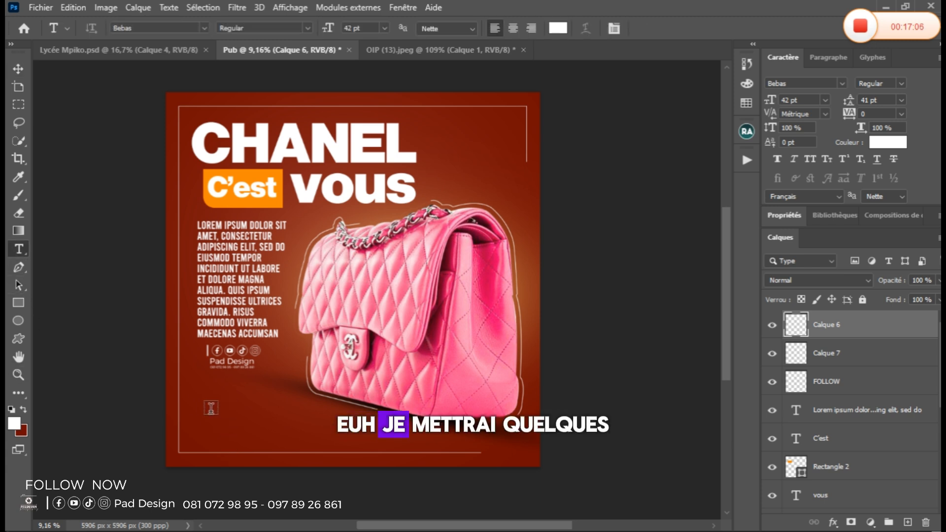
pyautogui.moveTo(198, 413); pyautogui.dragTo(352, 424)
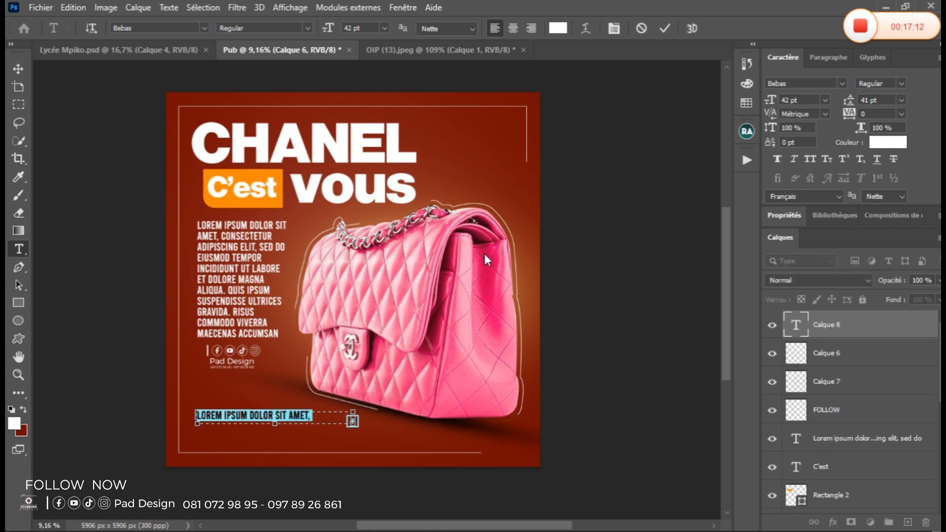
pyautogui.click(664, 28)
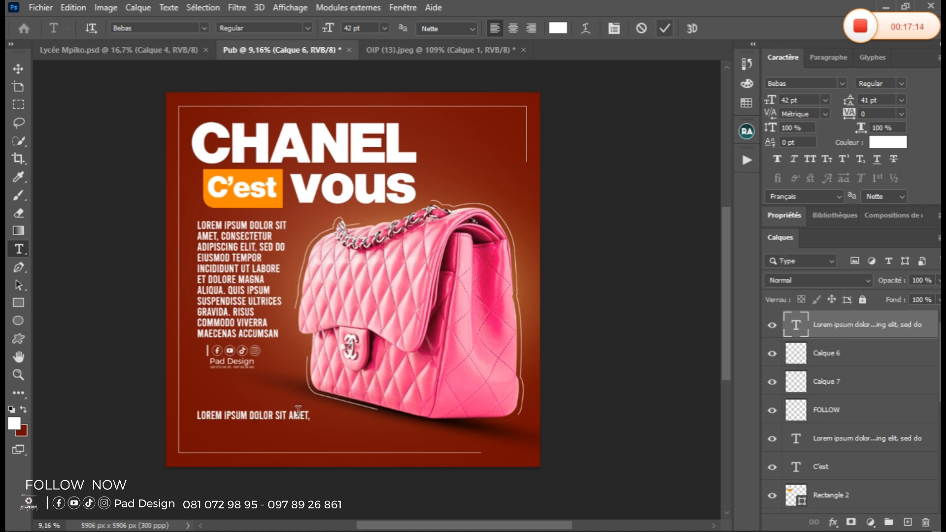
# - Duplicate the new Lorem ipsum line and place the copy directly beneath the original
pyautogui.press('v')
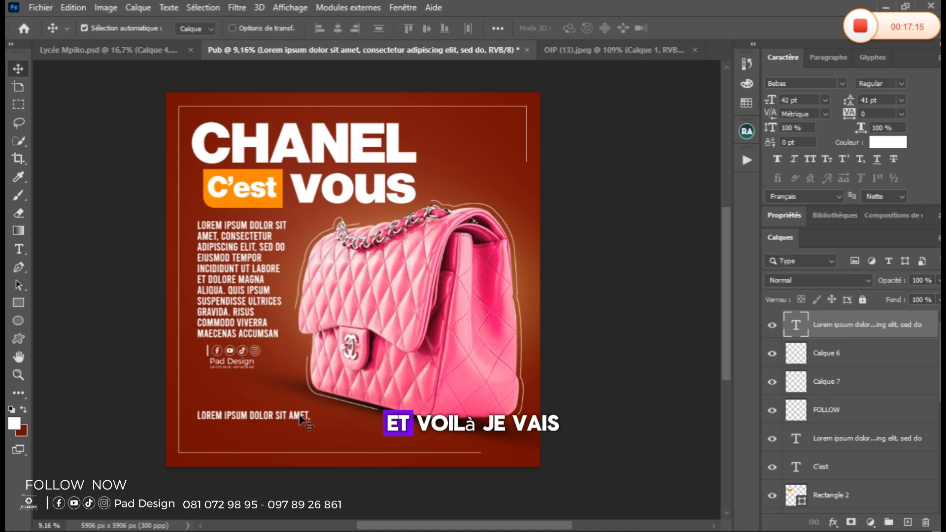
pyautogui.keyDown('alt'); pyautogui.moveTo(301, 417); pyautogui.dragTo(301, 432); pyautogui.keyUp('alt')
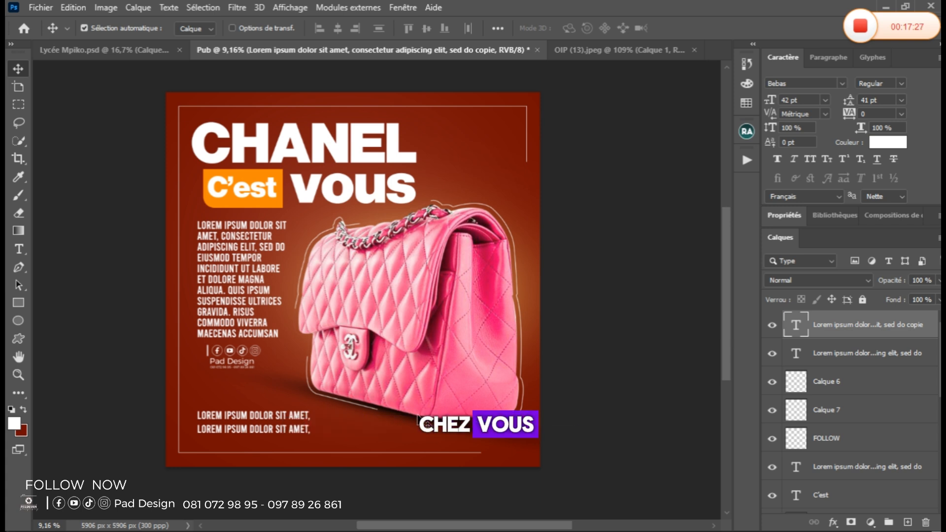
pyautogui.rightClick(370, 280)
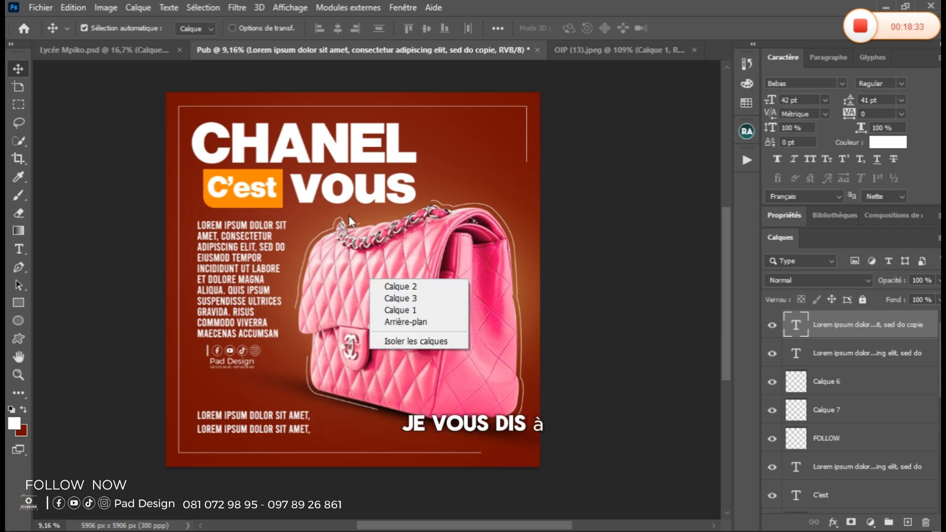